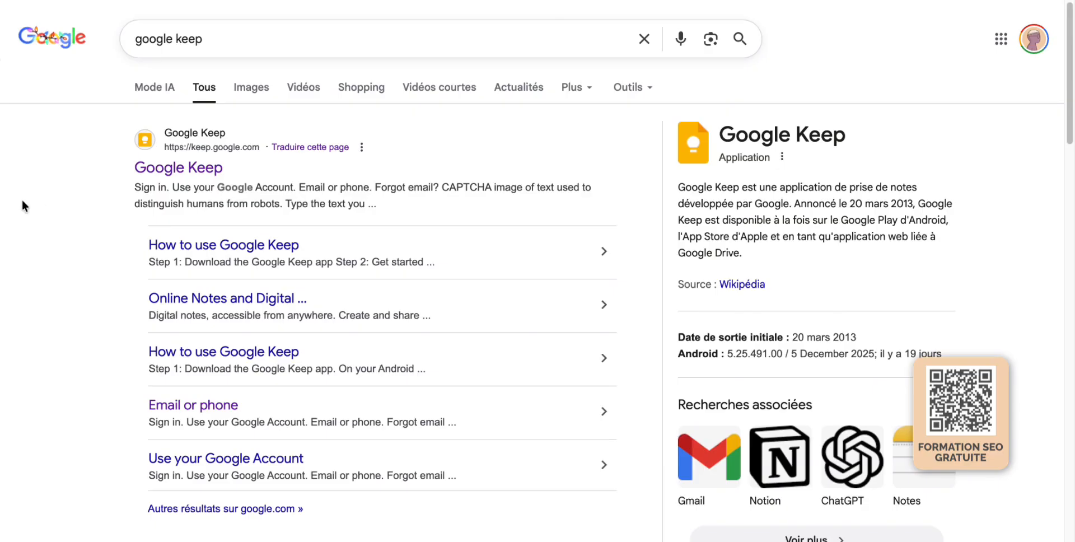
Switch to the Google Sheets spreadsheet holding the cookie post list and add a new blank sheet to it.
left_click(280, 1)
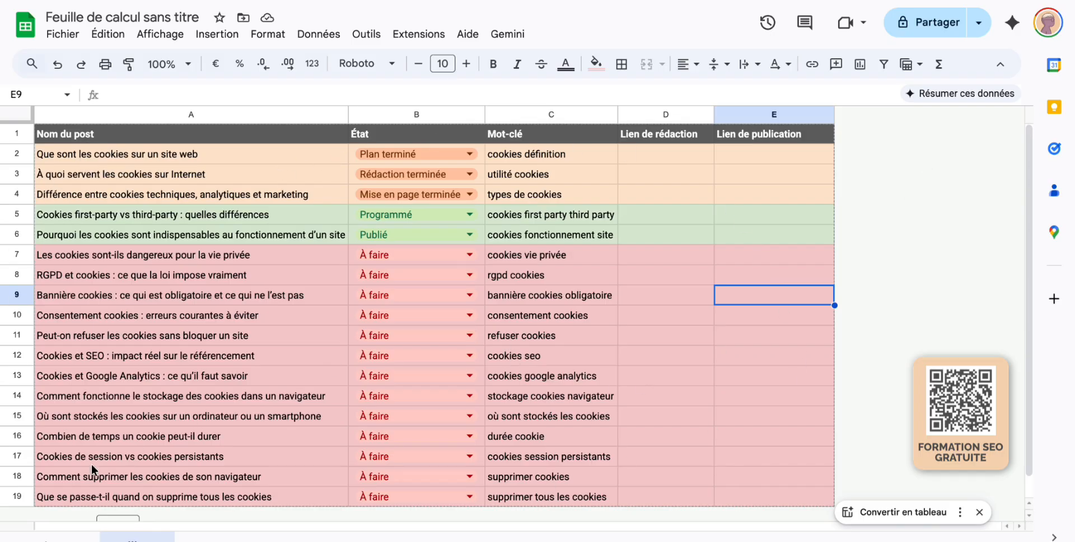
left_click(45, 537)
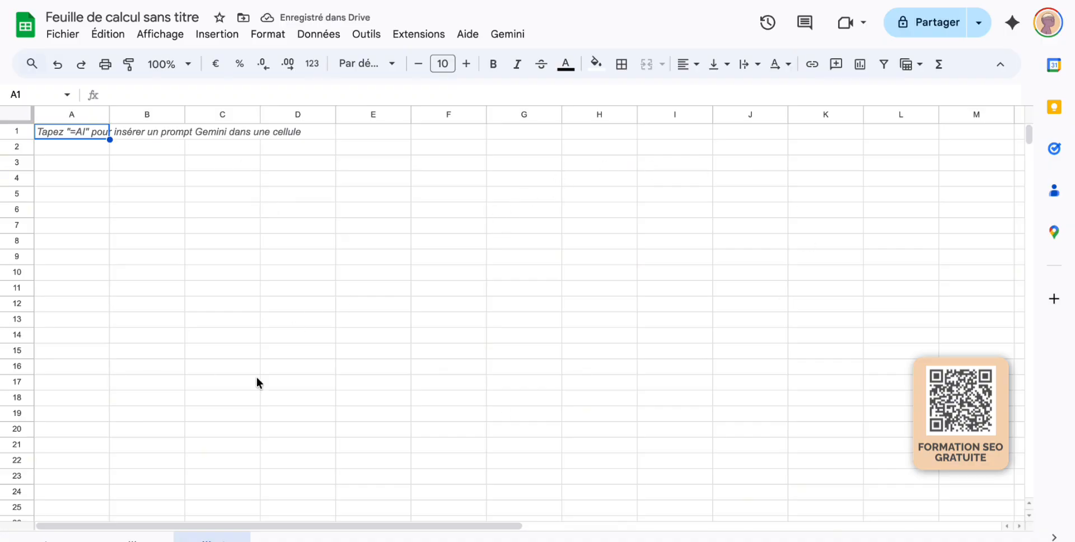
left_click(137, 537)
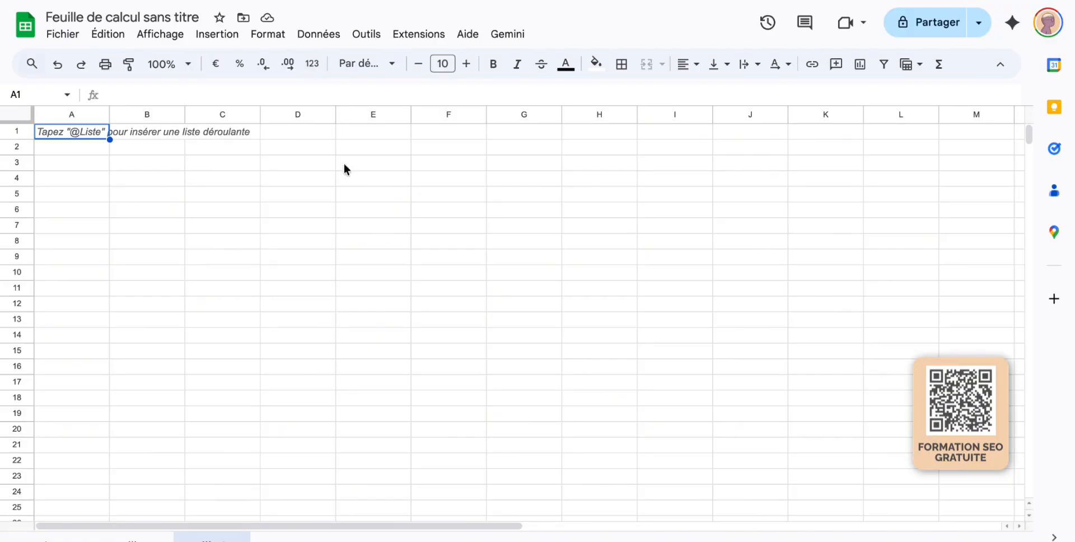
left_click(68, 36)
mouse_move(87, 56)
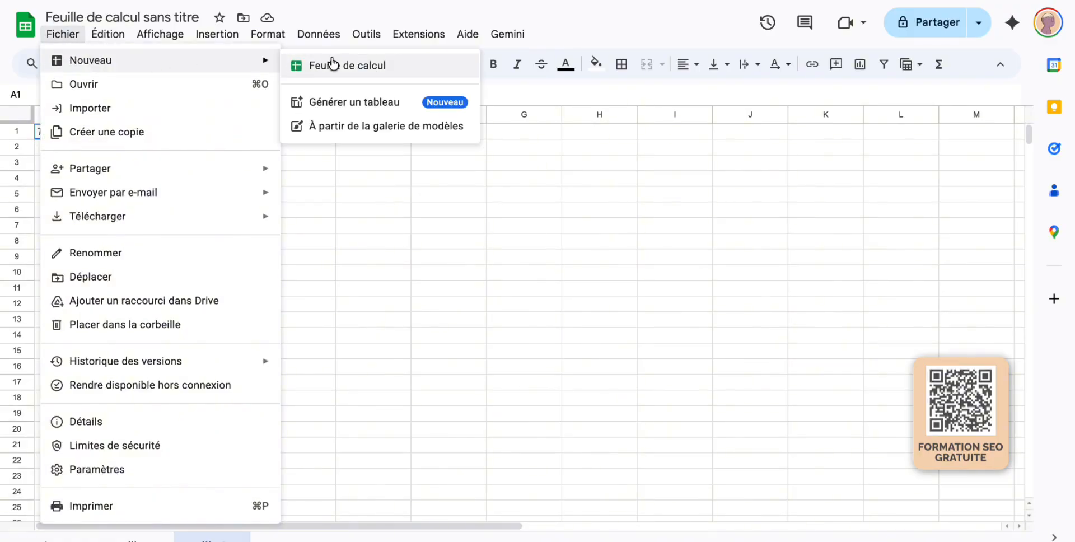
left_click(400, 278)
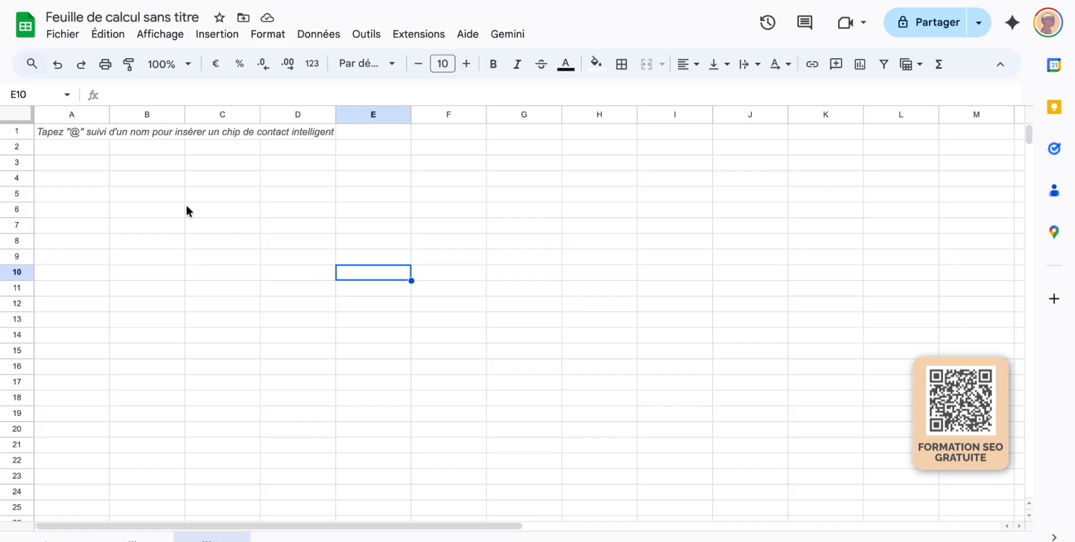
Rename the spreadsheet file as "Suivi rédaction Mayboutik".
left_click(144, 17)
key("super+a")
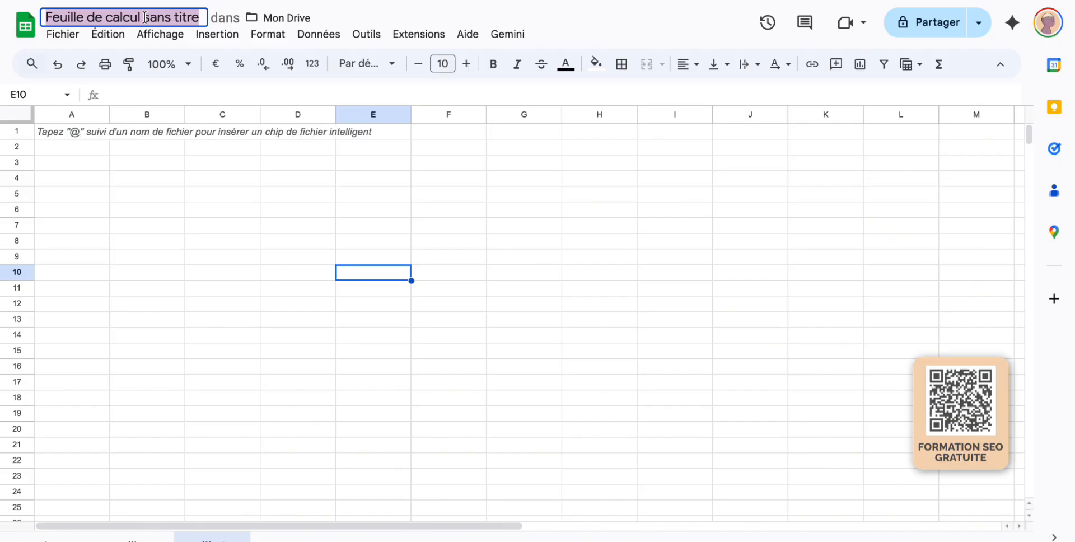
type("Suivi rédaction")
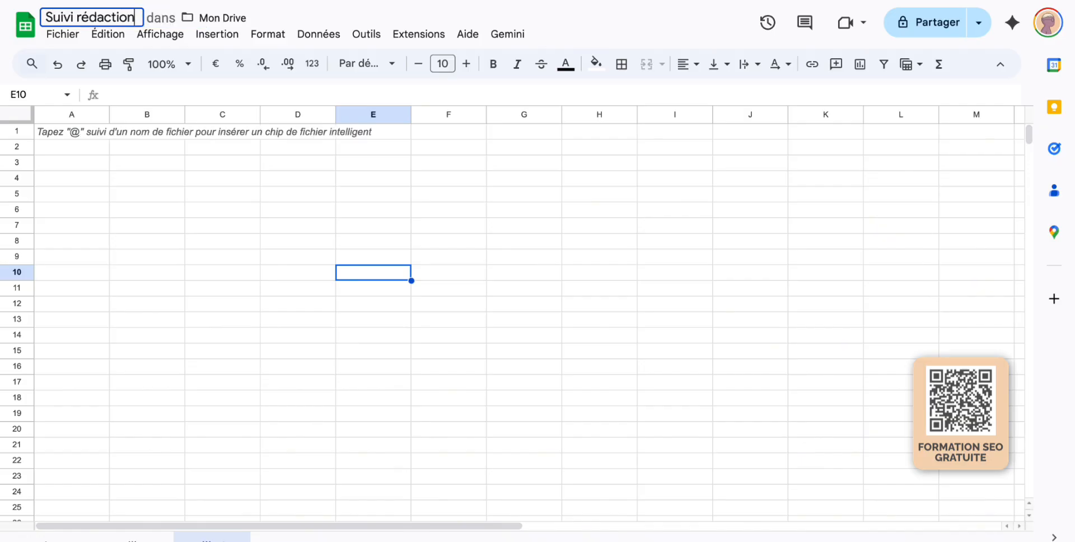
type(" Mayboutik")
key("Return")
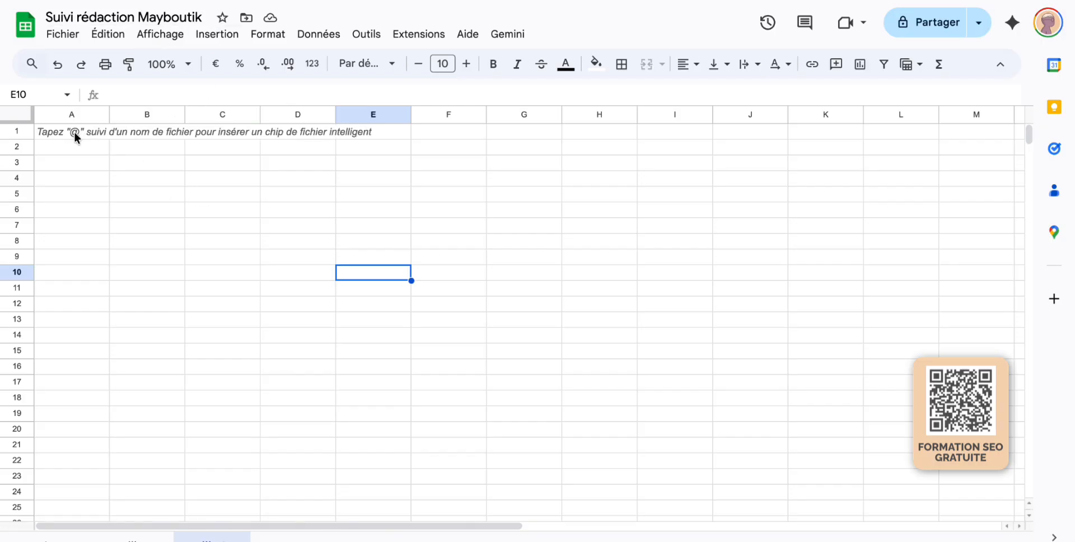
Copy the header row A1:E1 from the completed cookie posts sheet and paste it into cell A1 of the blank sheet.
left_click(136, 537)
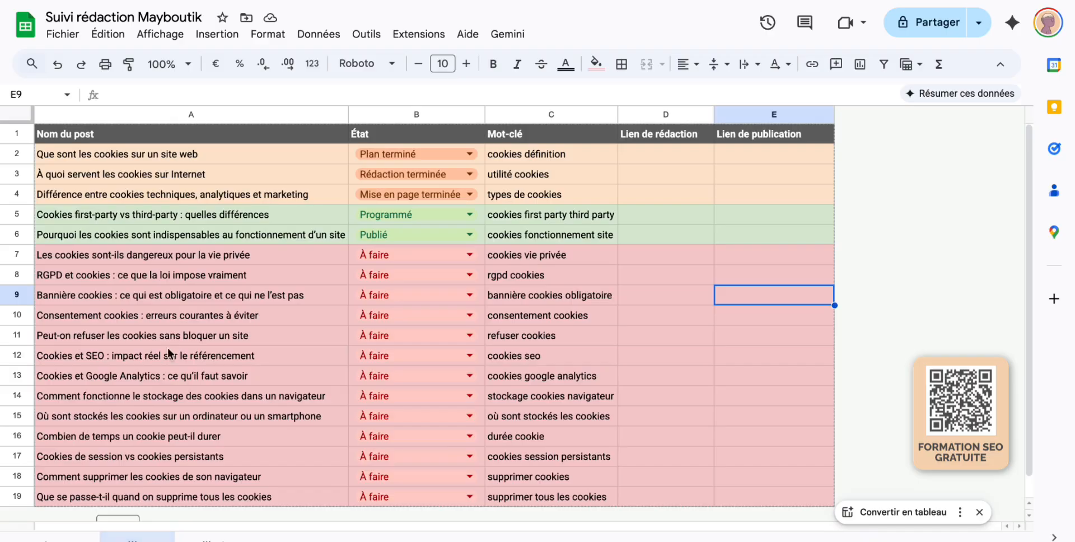
left_click_drag(126, 134, 776, 136)
key("ctrl+c")
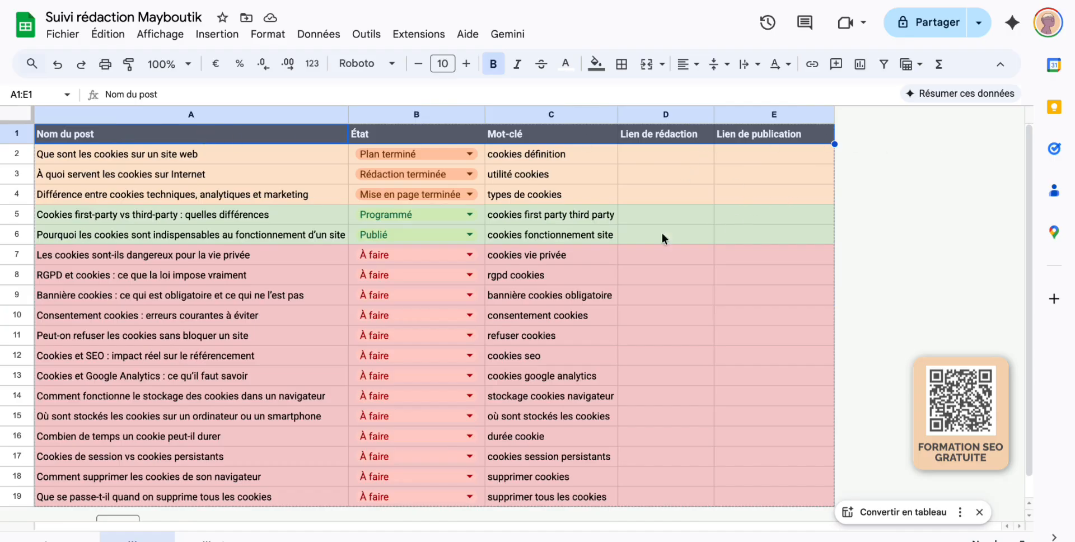
left_click(210, 537)
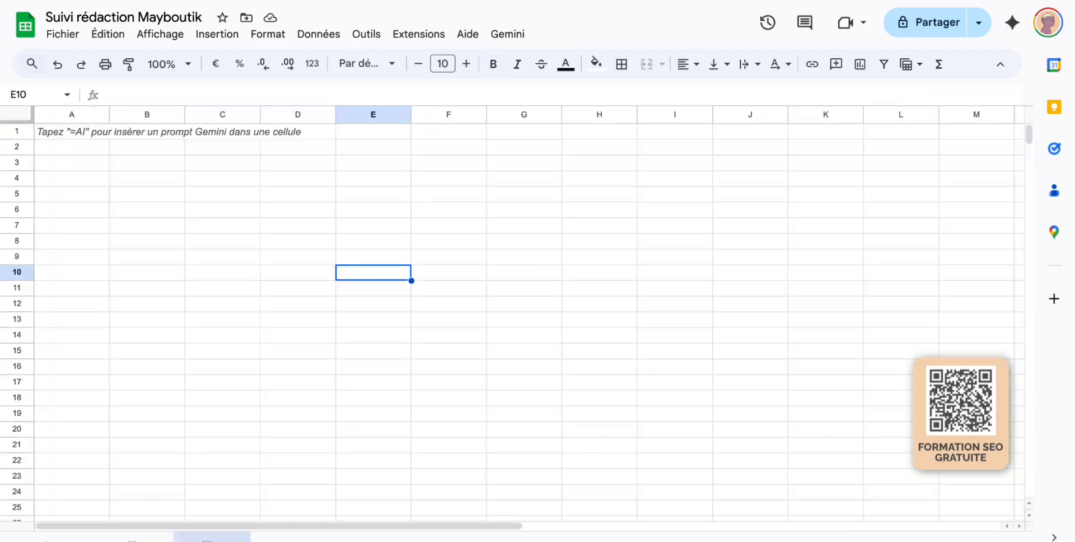
left_click(59, 133)
scroll(126, 134, "right", 1)
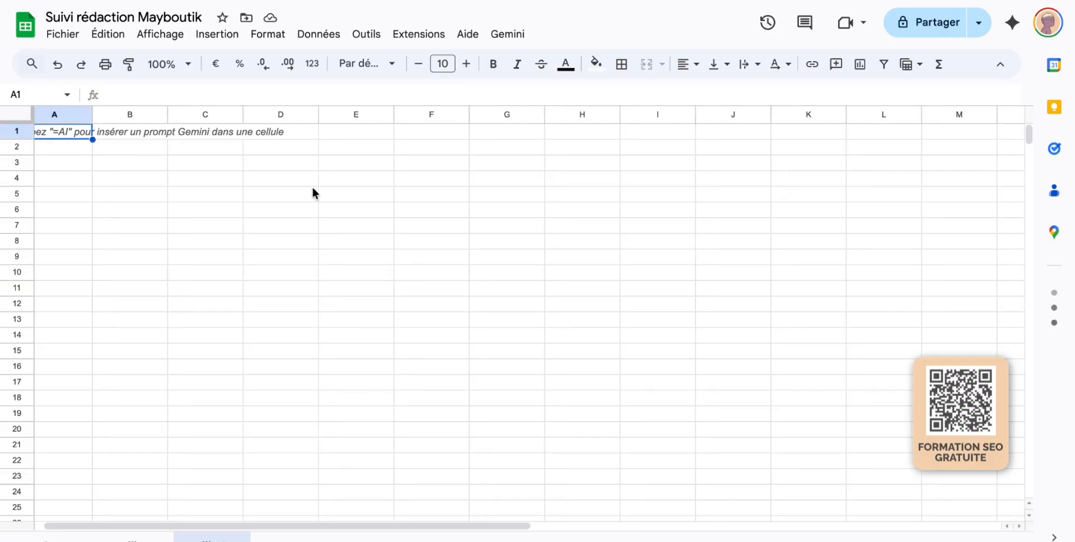
key("ctrl+v")
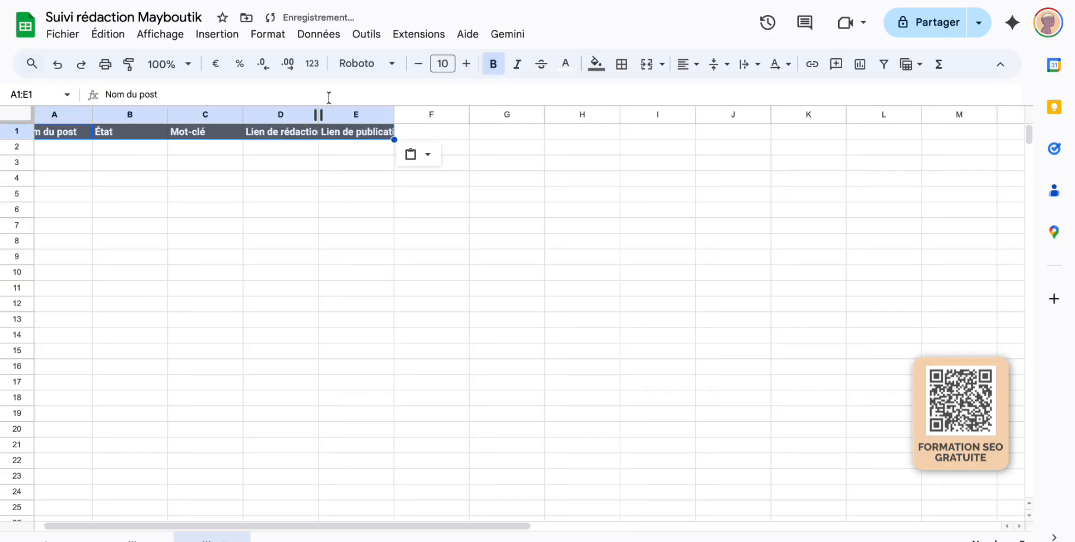
Clear the formatting of the pasted header cells A1:E1, from "Nom du post" to "Lien de publication".
left_click(280, 36)
left_click(350, 401)
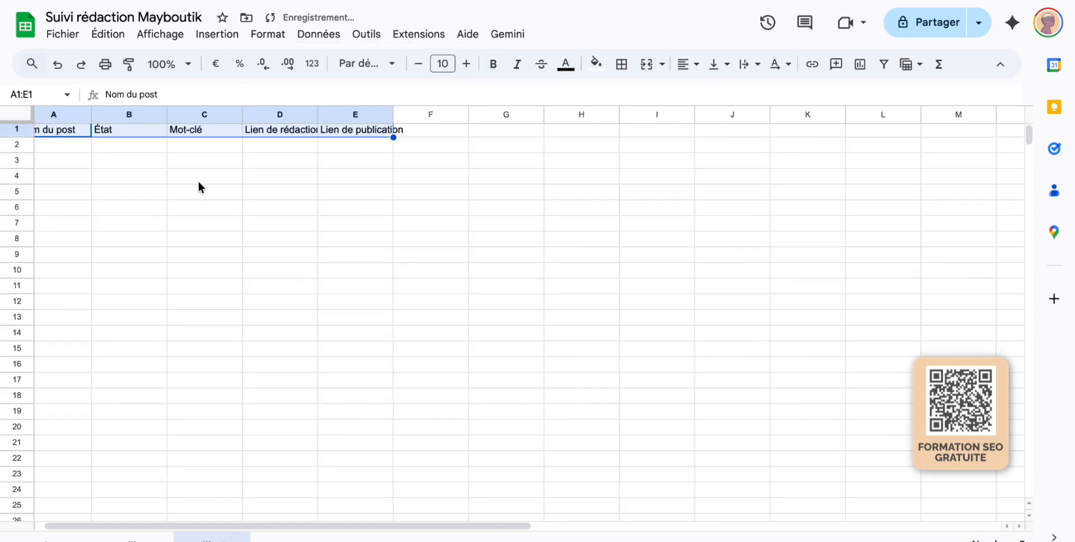
scroll(210, 183, "left", 1)
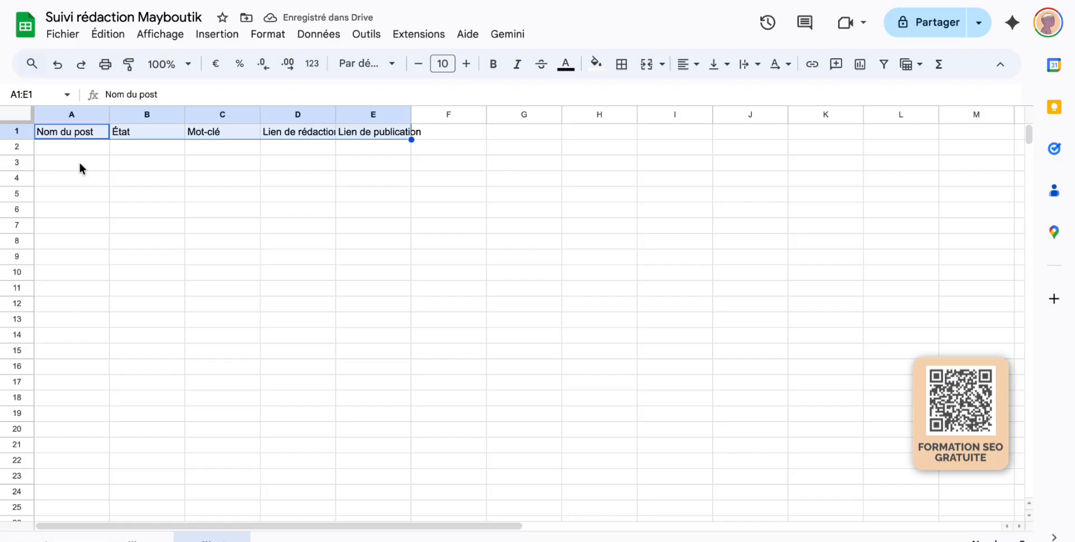
left_click(73, 135)
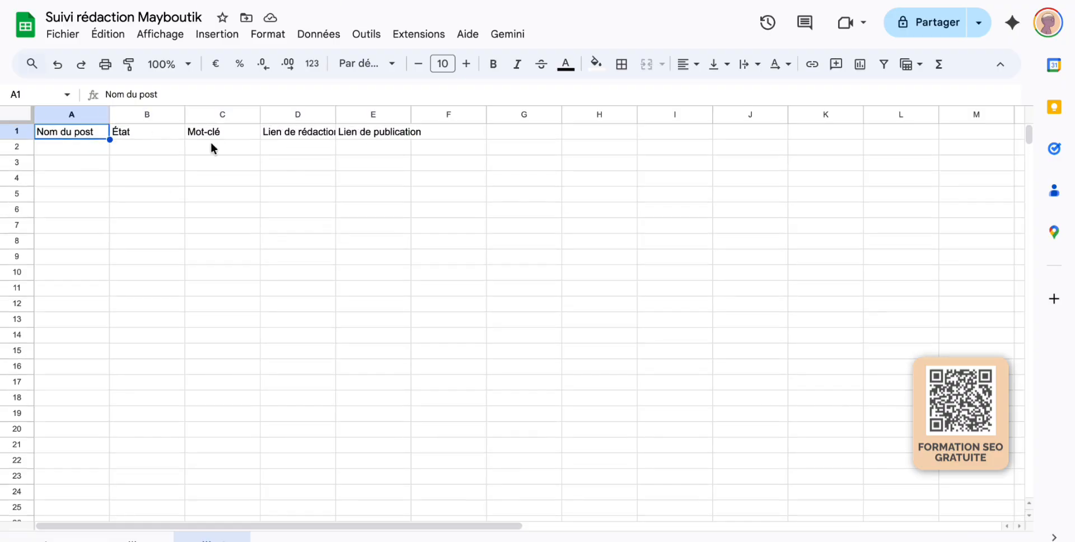
Select the whole sheet and resize all columns to one equal width that fits every header.
left_click(18, 114)
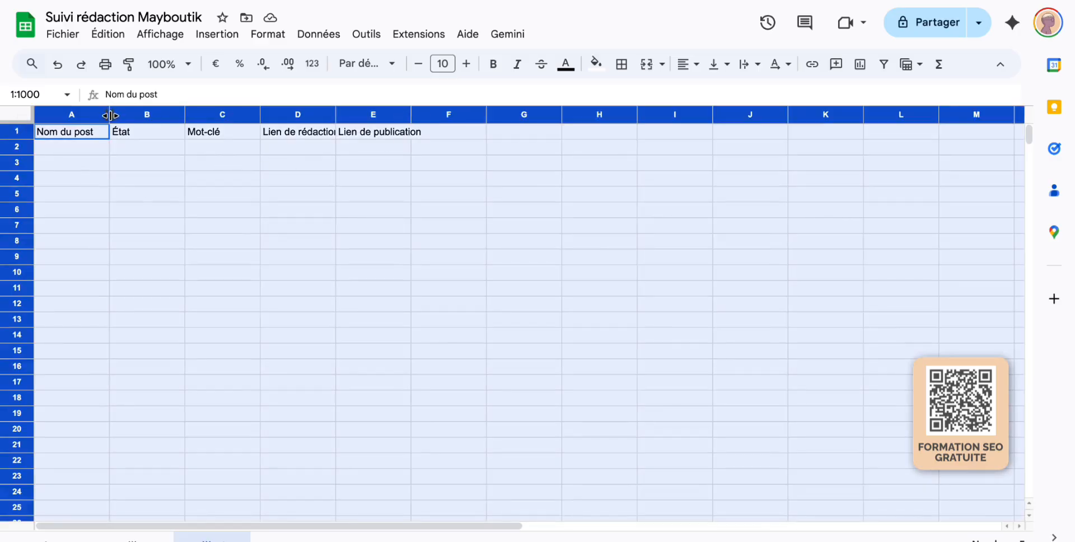
double_click(185, 113)
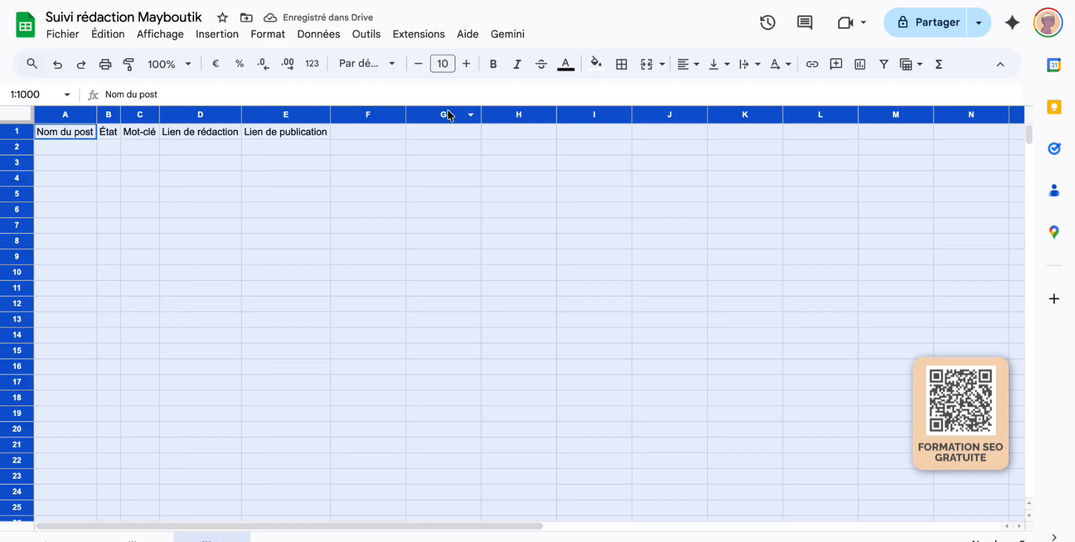
mouse_move(330, 111)
left_mouse_down()
mouse_move(296, 119)
mouse_move(345, 111)
left_mouse_up()
left_click(448, 226)
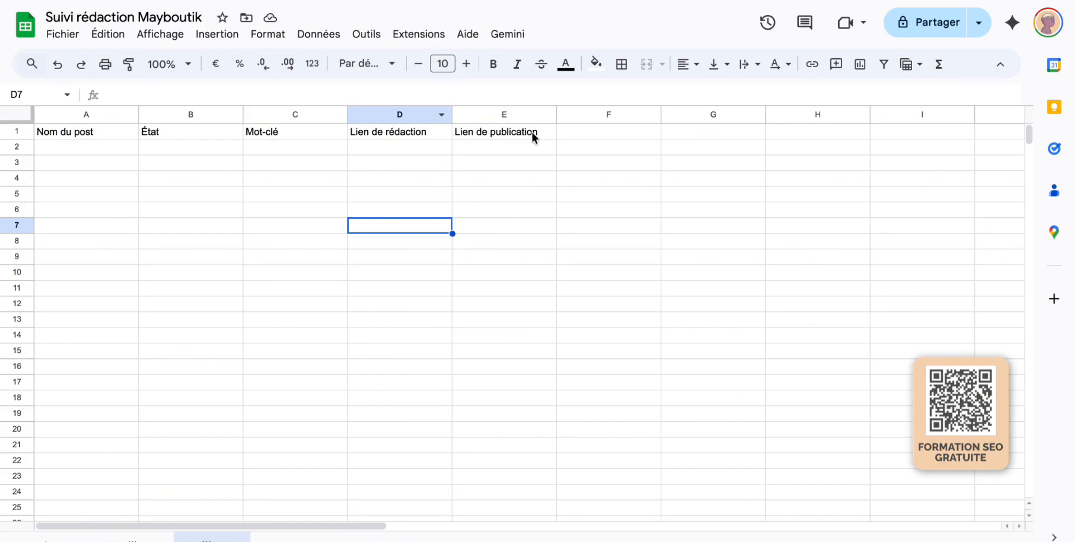
Delete the unused columns F through Z, keeping only the five header columns.
left_click(613, 115)
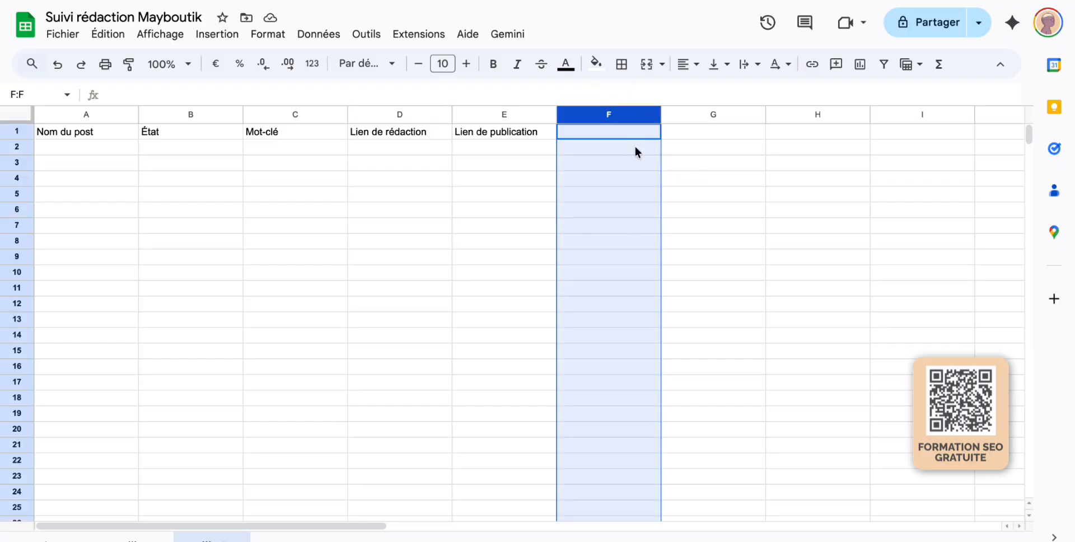
scroll(663, 176, "right", 10)
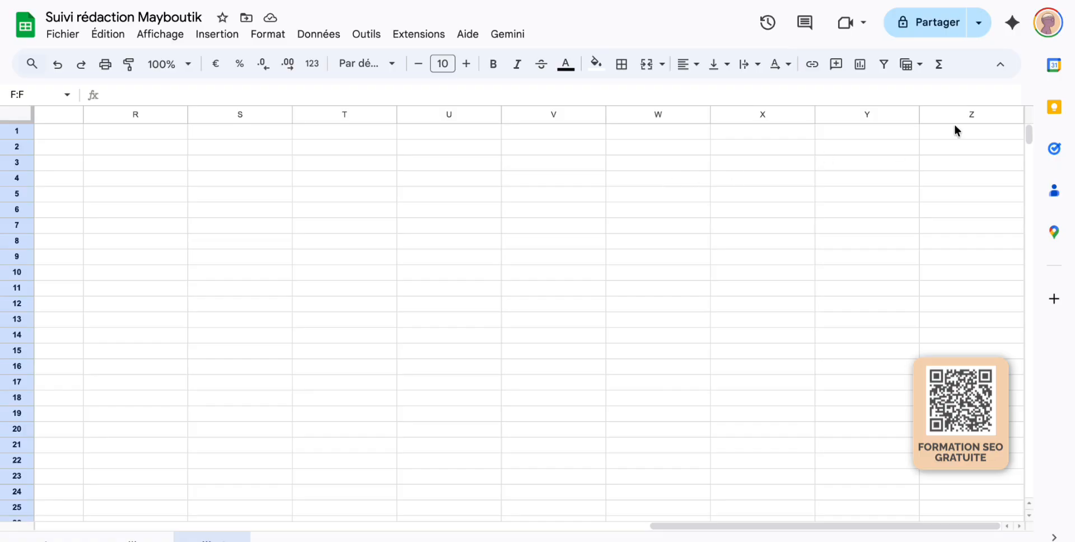
left_click(972, 114, "shift")
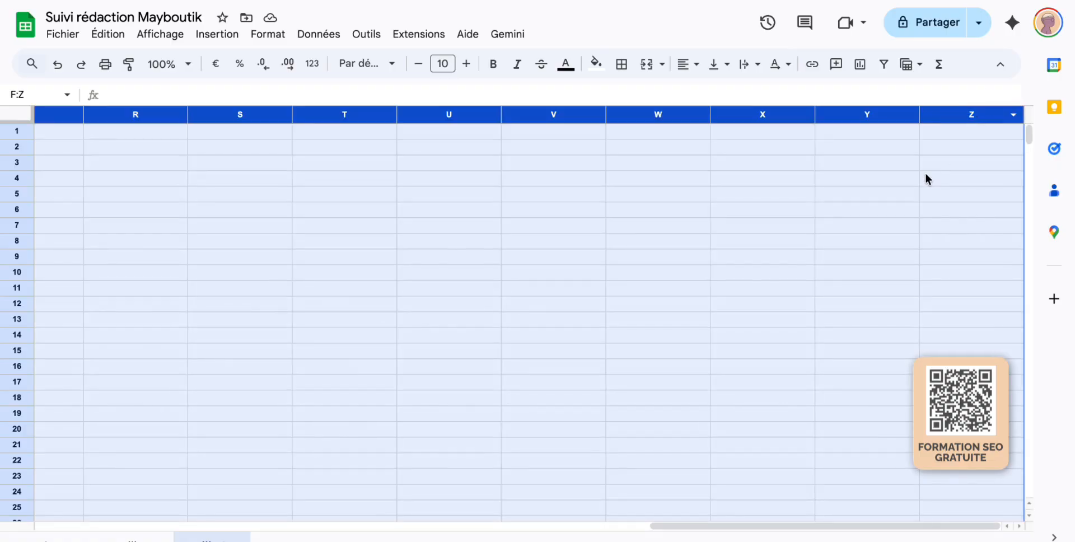
scroll(927, 175, "left", 20)
scroll(613, 142, "right", 10)
right_click(979, 116)
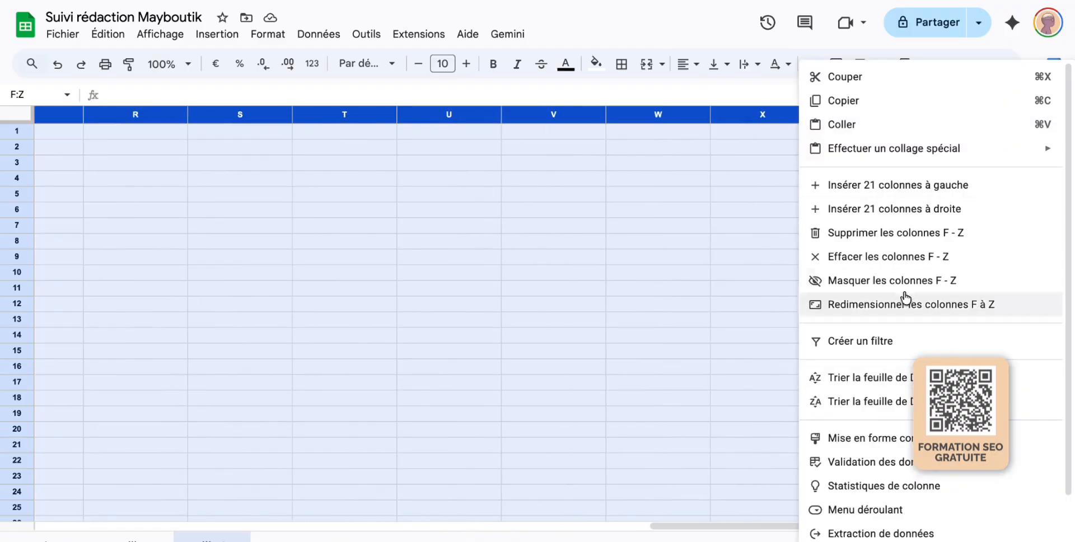
left_click(882, 234)
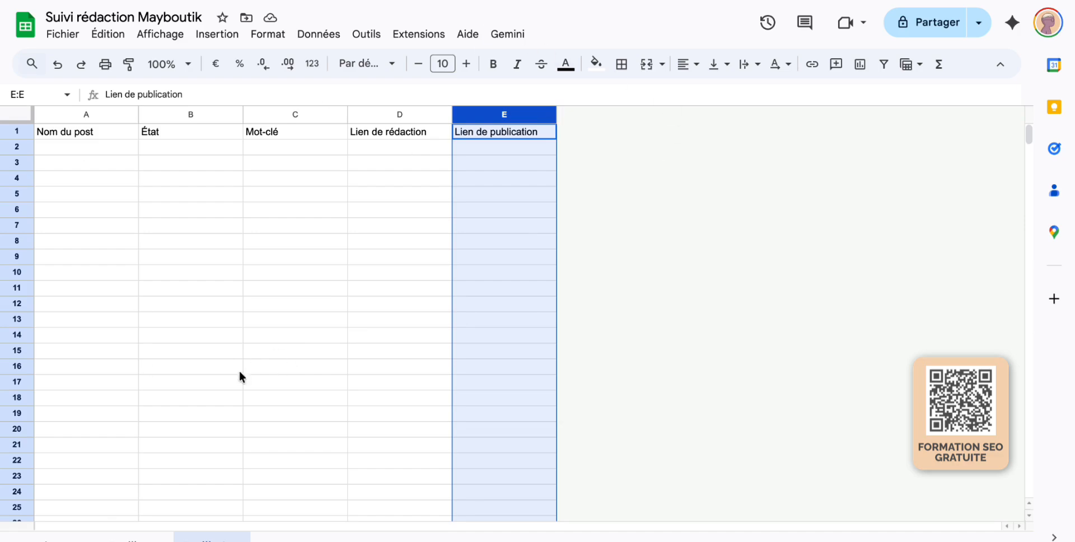
Copy the post titles A2:A19 from the completed cookie posts sheet and paste them under "Nom du post" from cell A2 in the new sheet.
left_click(133, 538)
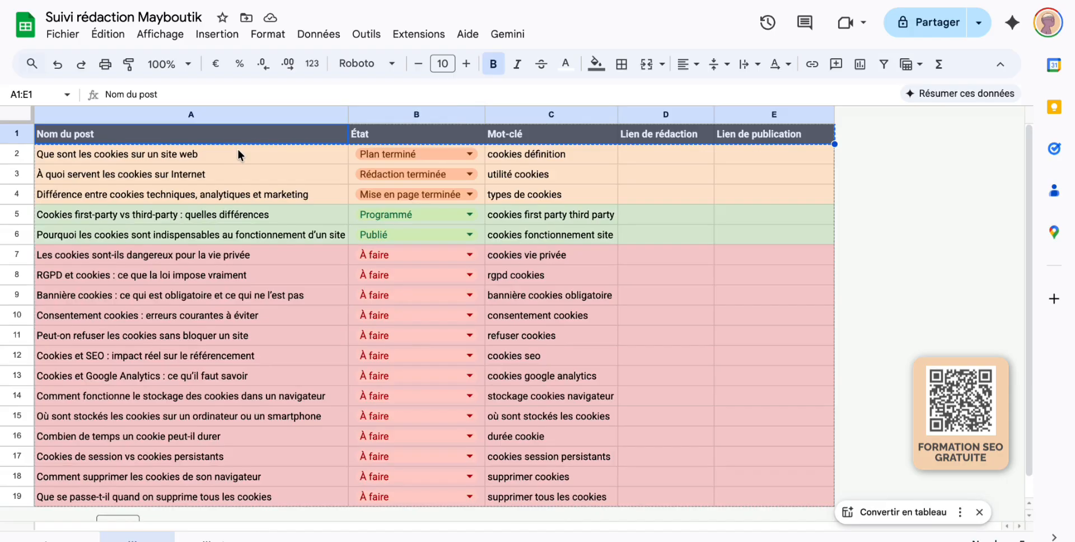
scroll(271, 382, "down", 1)
scroll(271, 381, "up", 1)
left_click(178, 155)
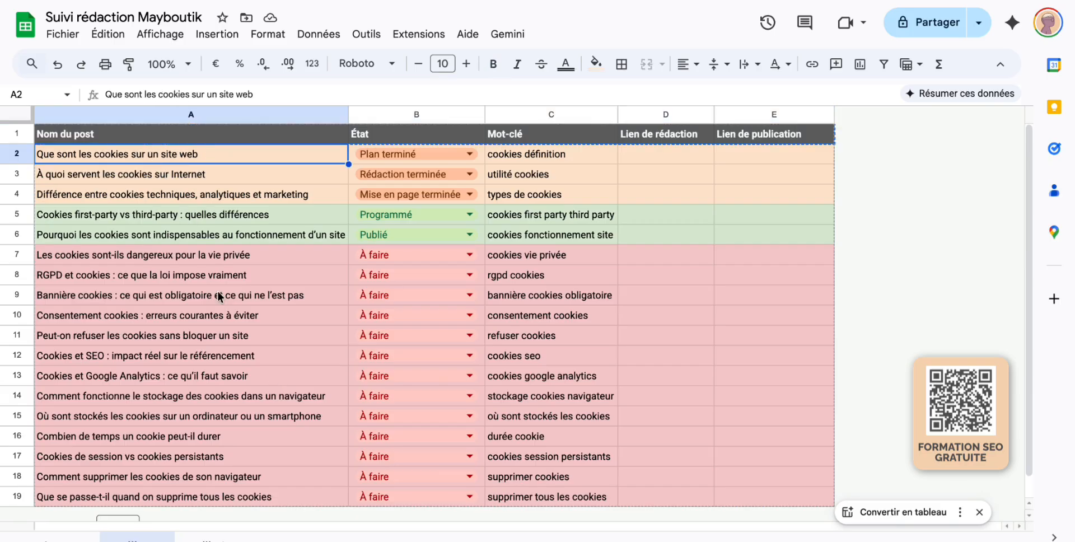
left_click(184, 496, "shift")
key("ctrl+c")
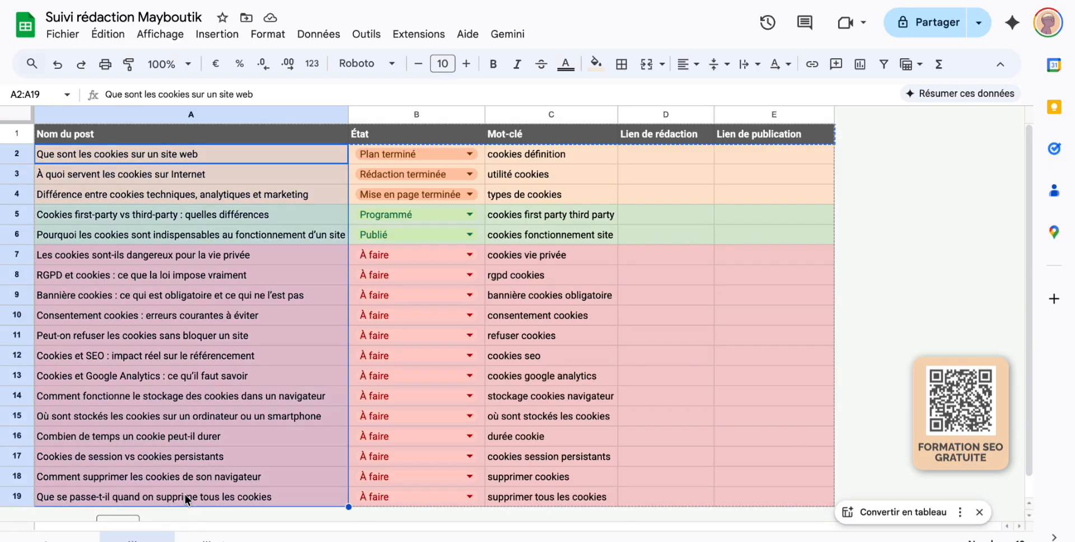
left_click(213, 538)
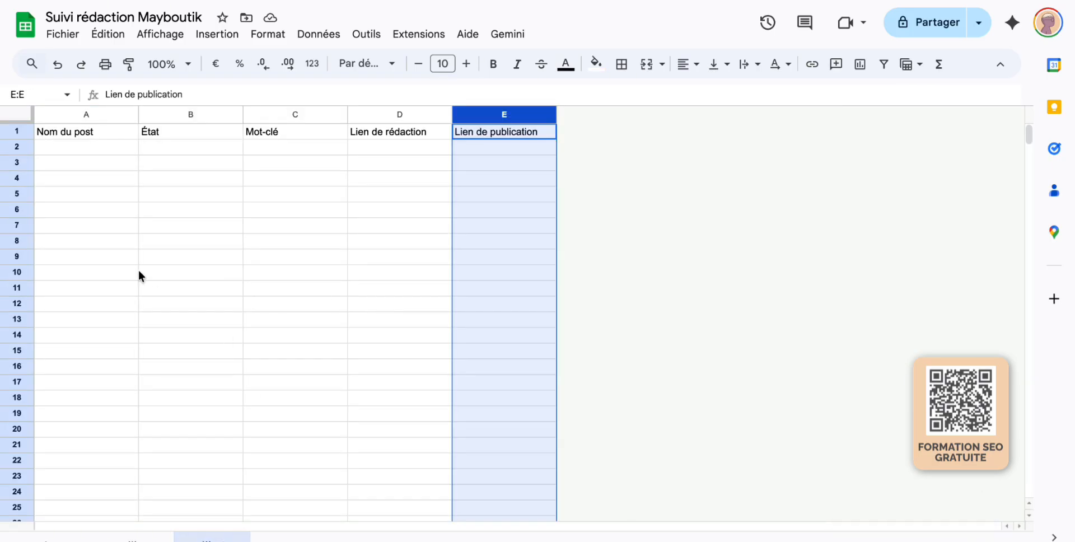
left_click(88, 148)
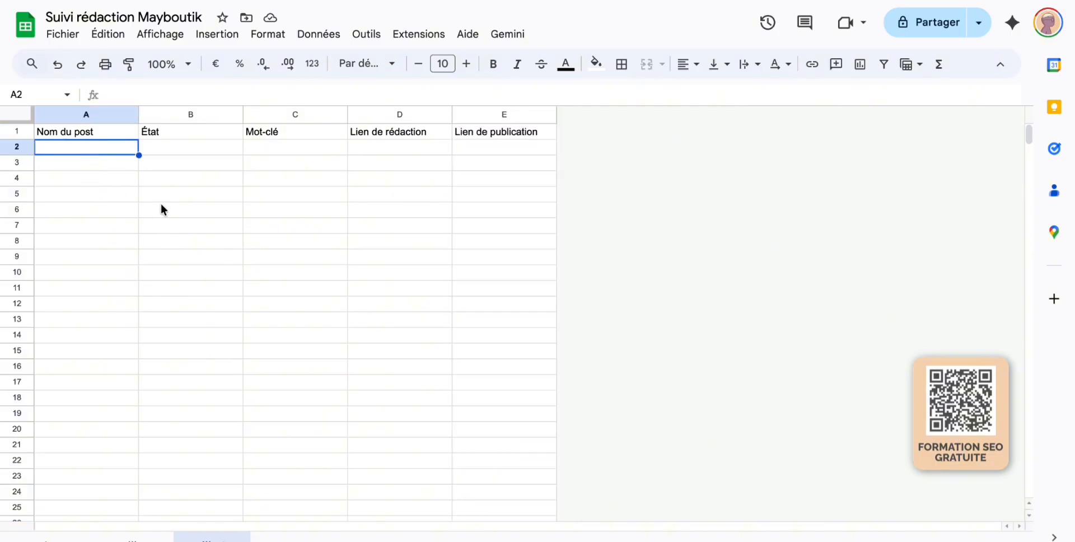
key("ctrl+v")
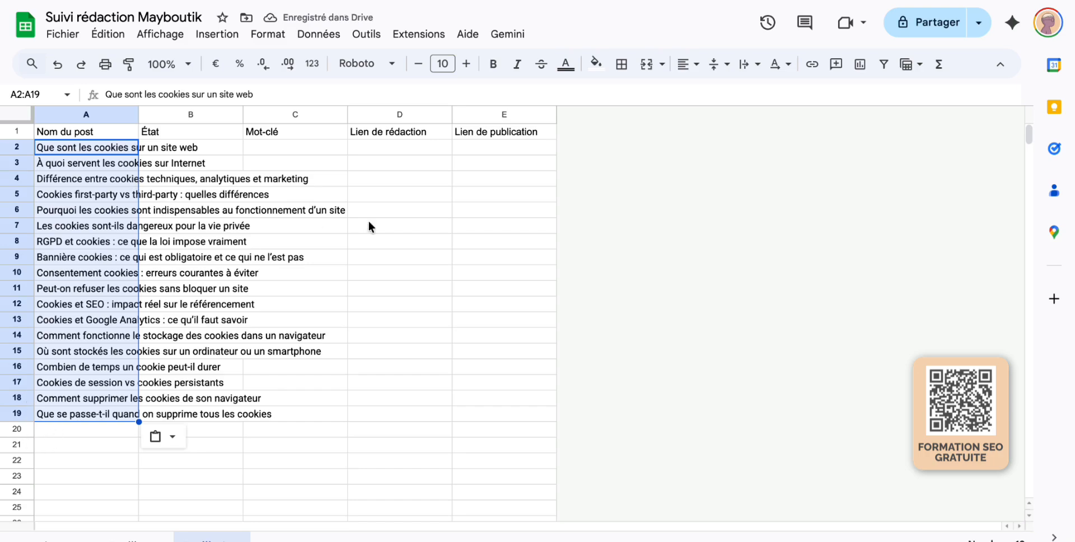
Delete the empty rows 20 through 1000 below the last post title.
left_click(50, 436)
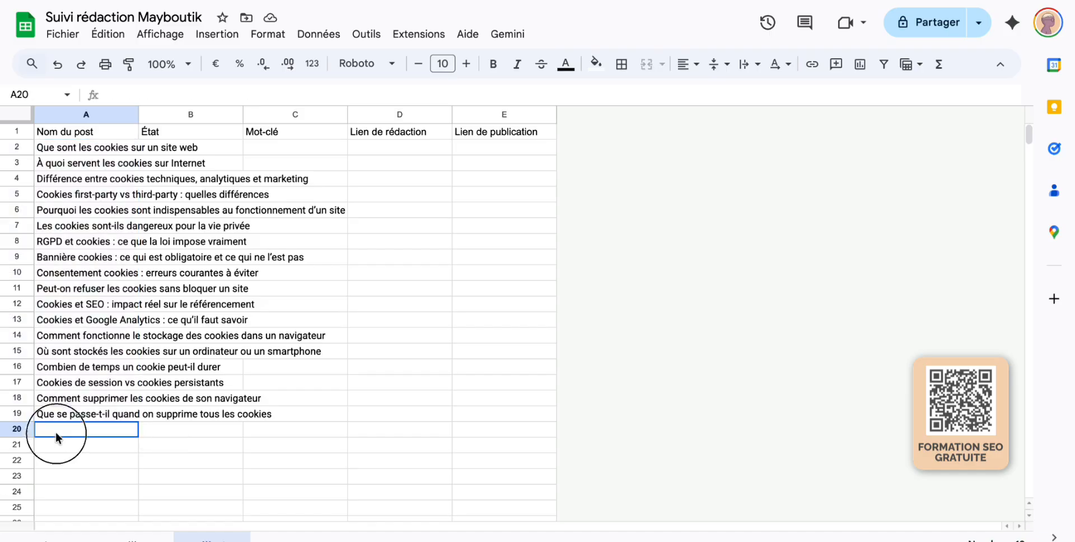
left_click(17, 429)
scroll(69, 452, "down", 20)
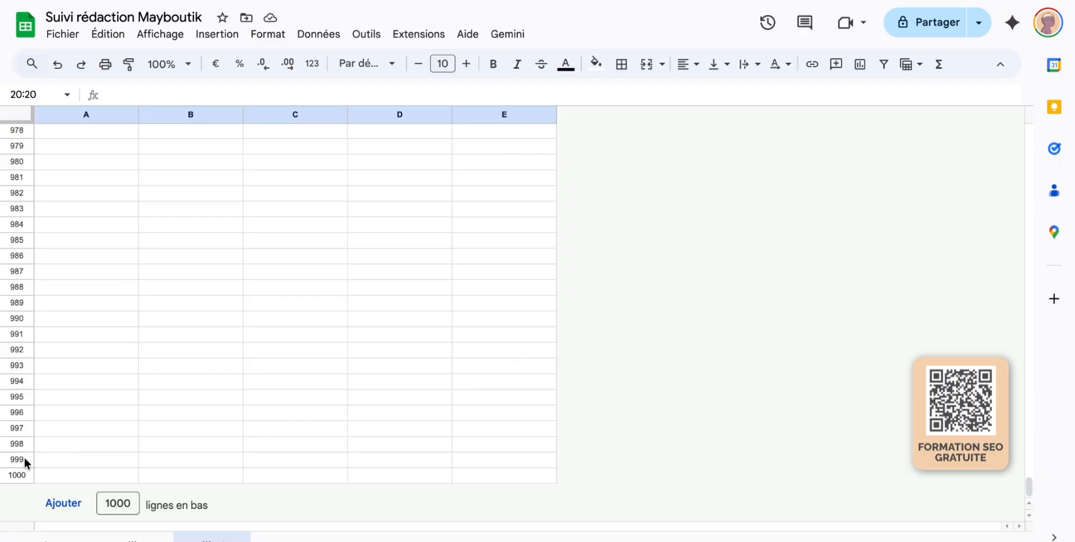
left_click(13, 476, "shift")
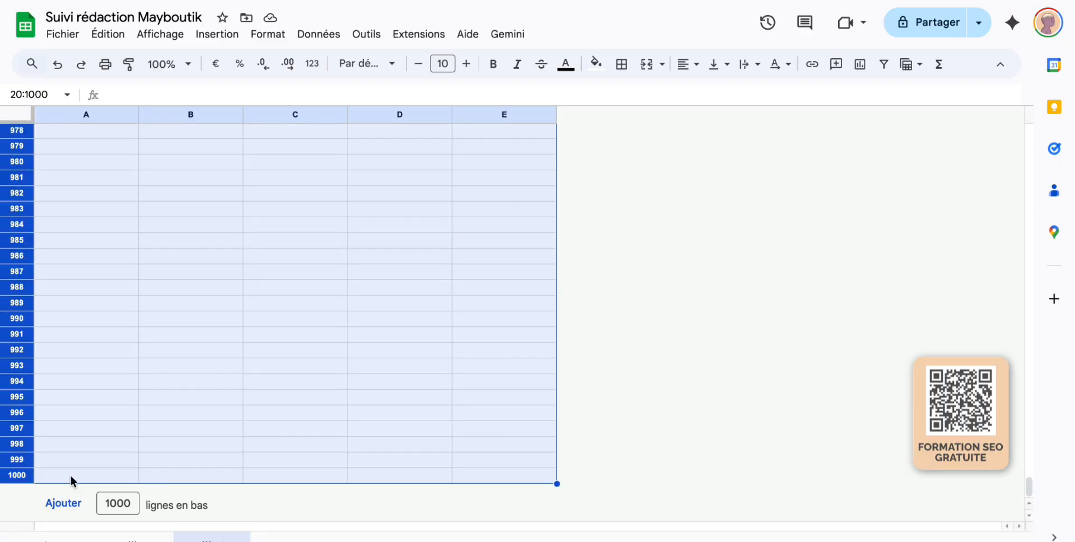
right_click(6, 475)
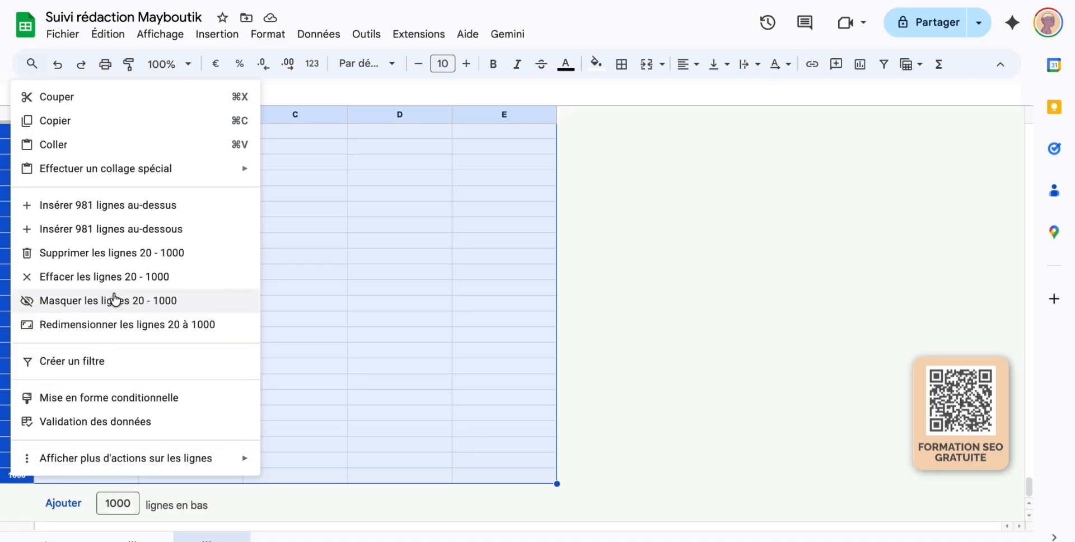
left_click(111, 253)
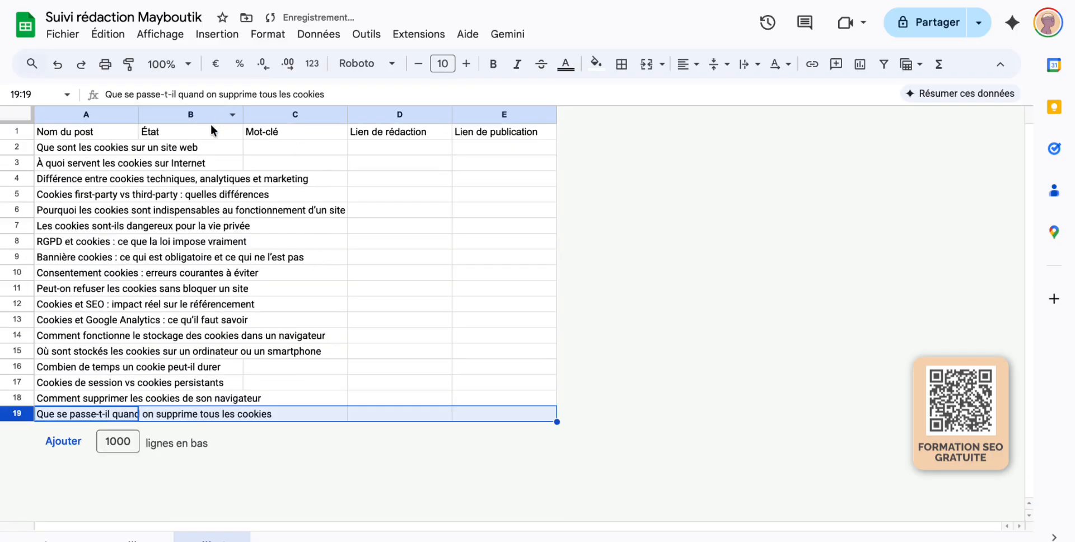
Fit column A to the longest post title and widen it slightly beyond that text.
left_click(408, 192)
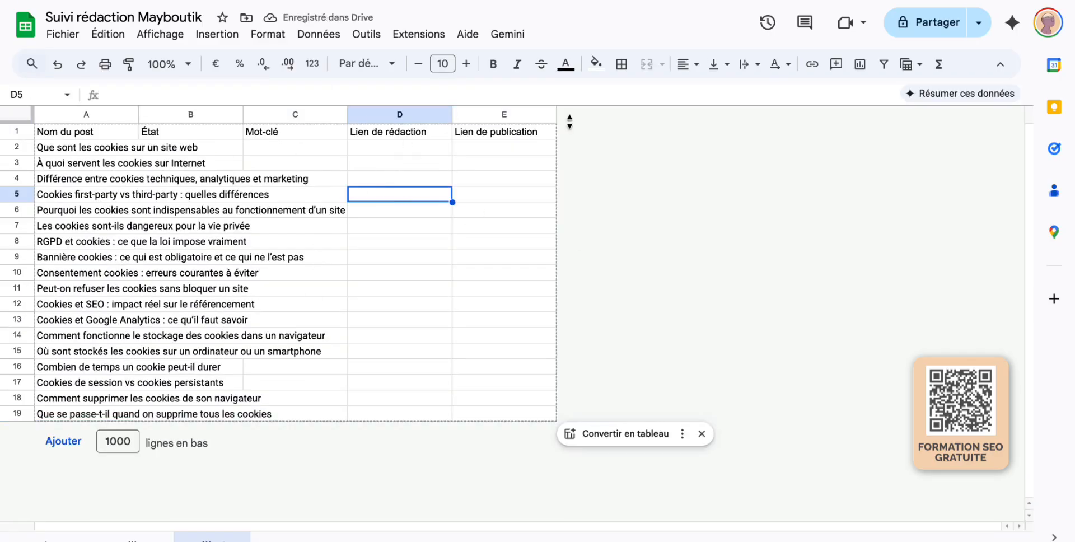
left_click(246, 164)
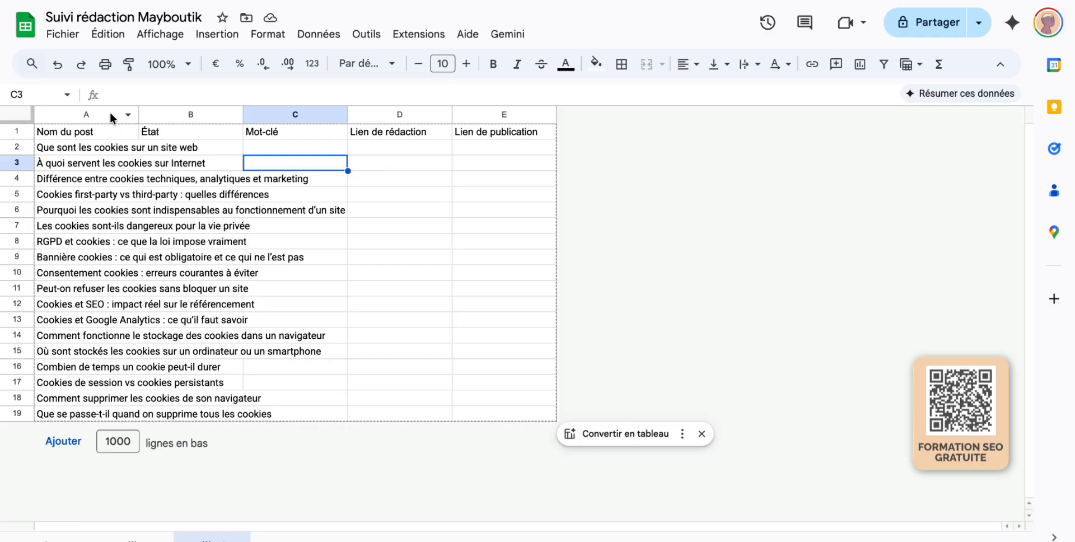
double_click(138, 115)
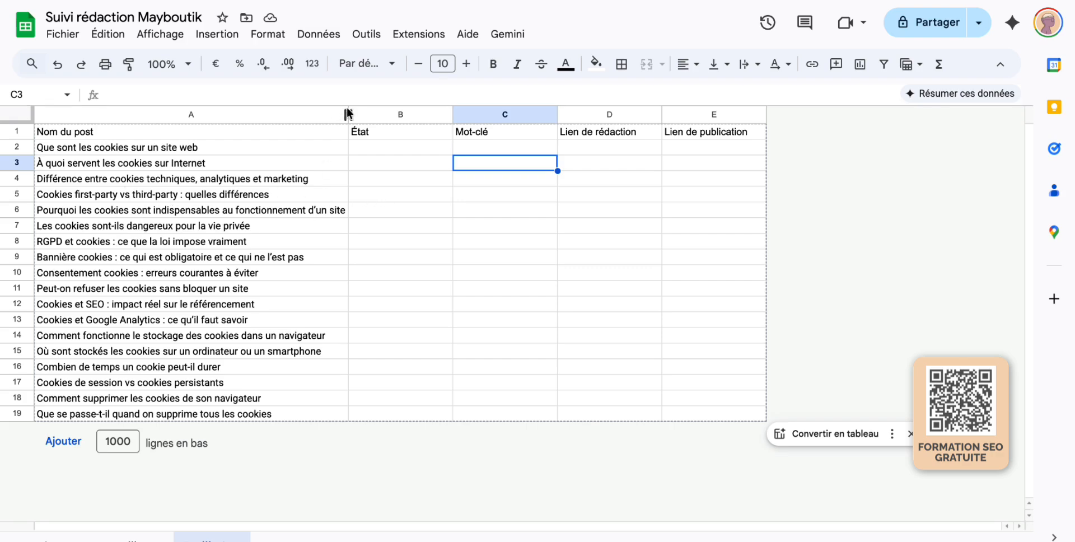
left_click_drag(348, 114, 355, 114)
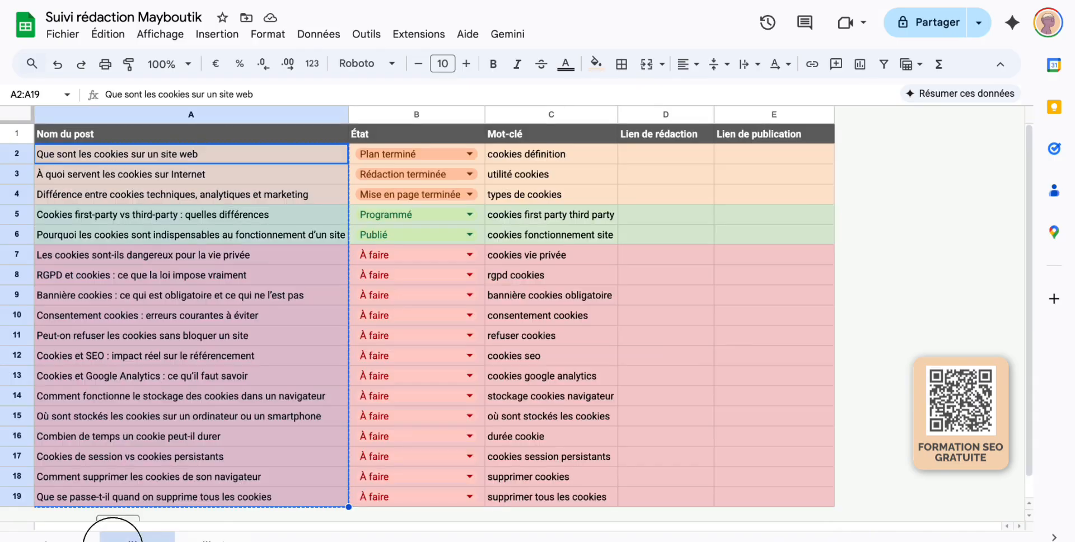
Copy the keywords C2:C19 from the completed cookie posts sheet and paste them under "Mot-clé" from cell C2 in the new sheet.
left_click(553, 155)
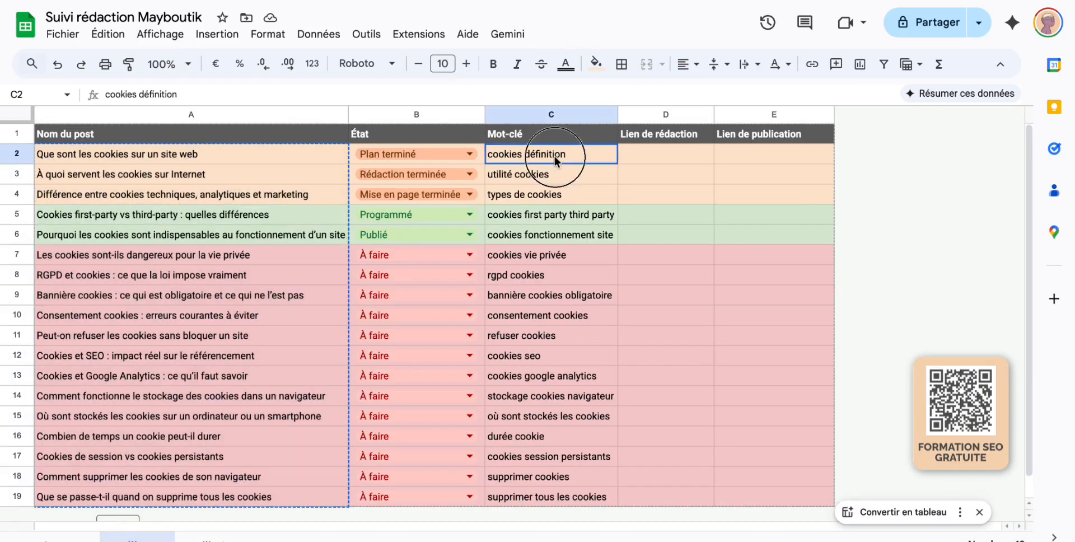
scroll(551, 392, "down", 1)
left_click(543, 470, "shift")
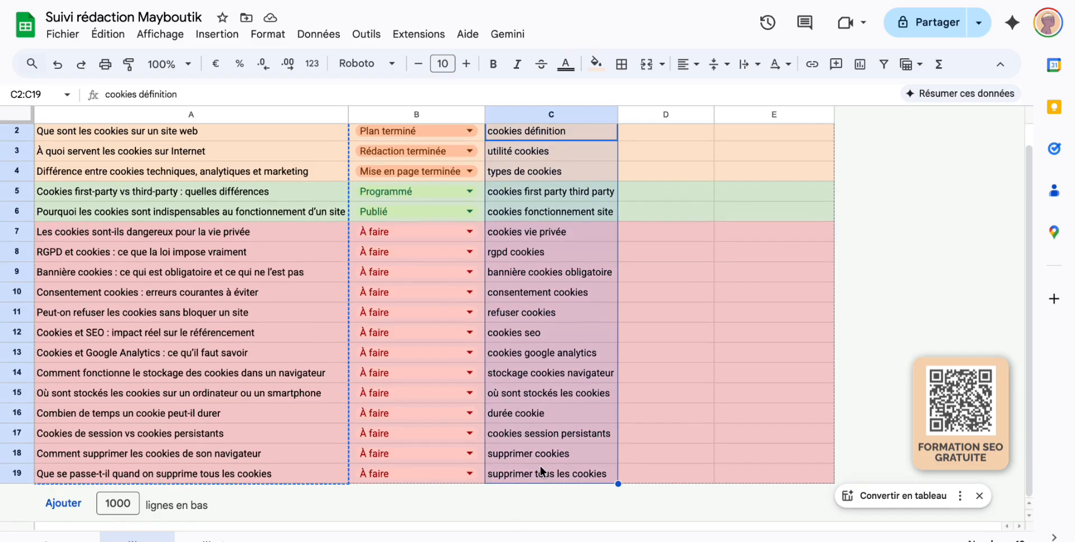
scroll(540, 465, "up", 1)
key("super+c")
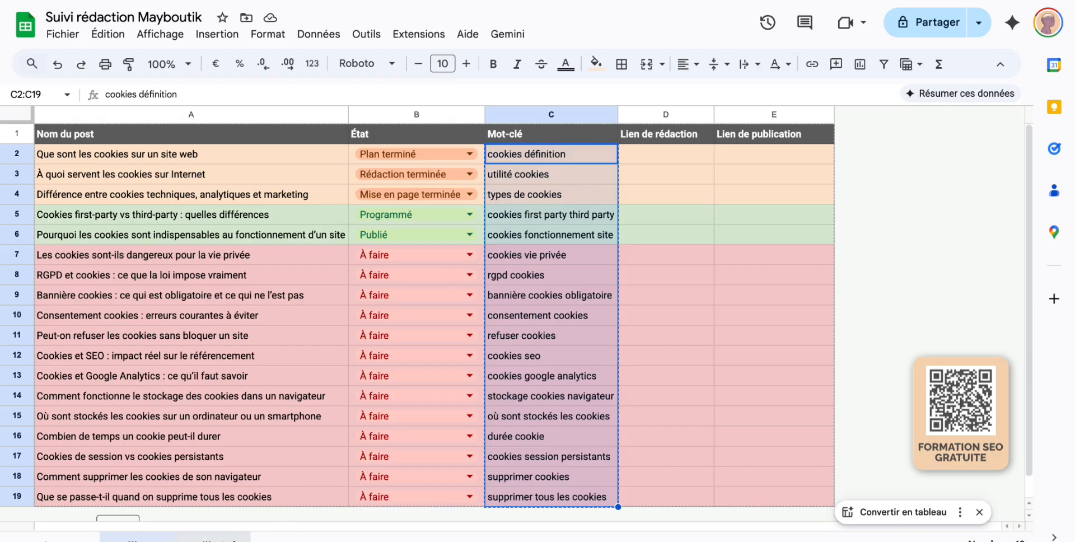
left_click(212, 538)
left_click(483, 146)
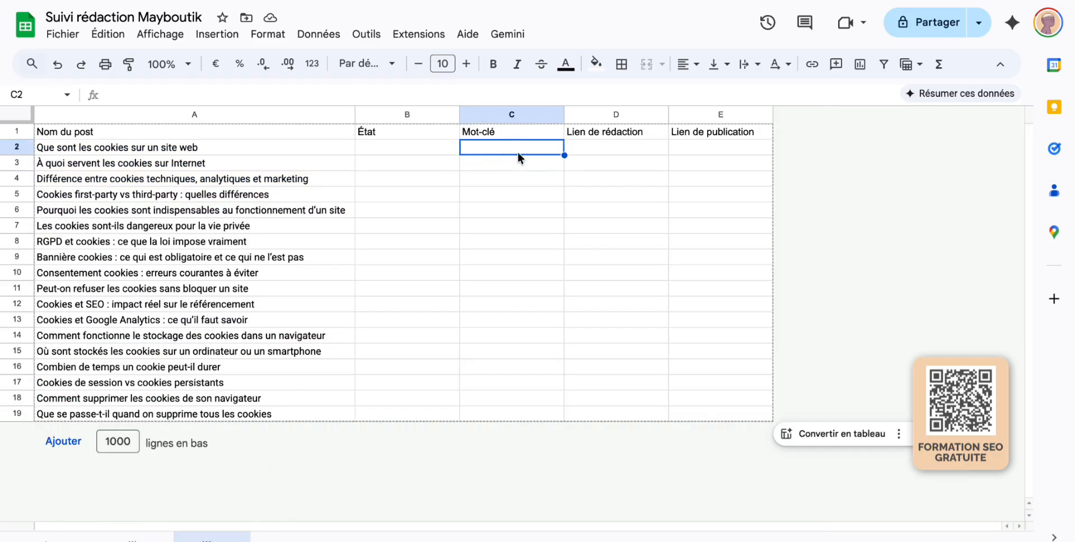
key("ctrl+v")
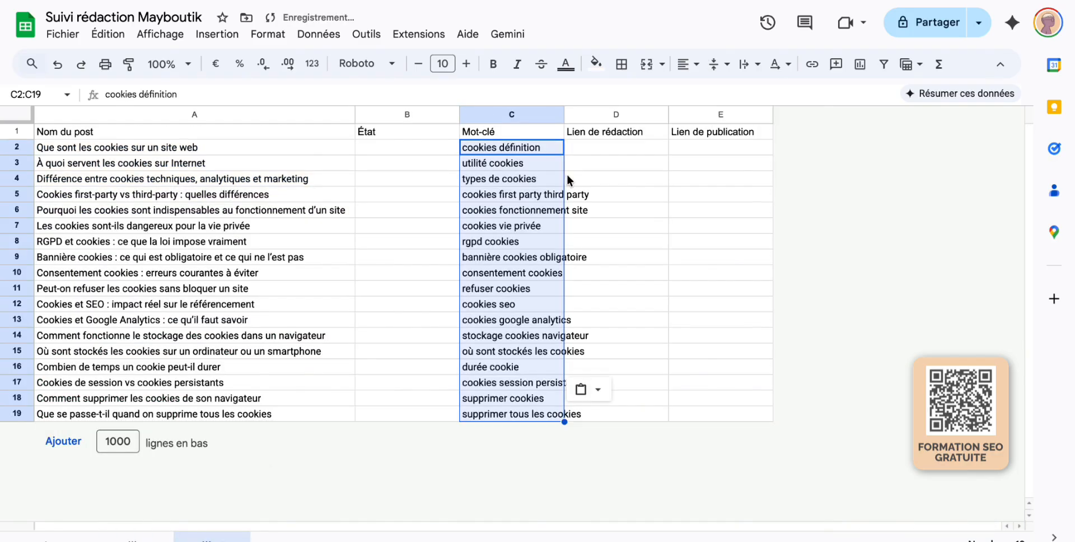
Fit the width of the "Mot-clé" column to its longest keyword.
left_click(560, 115)
double_click(564, 111)
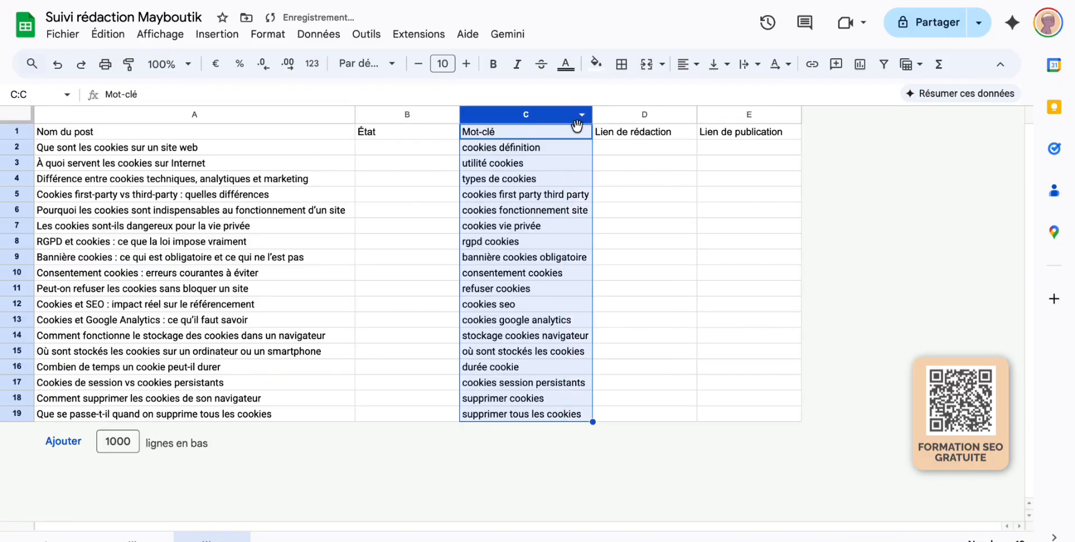
left_click(647, 195)
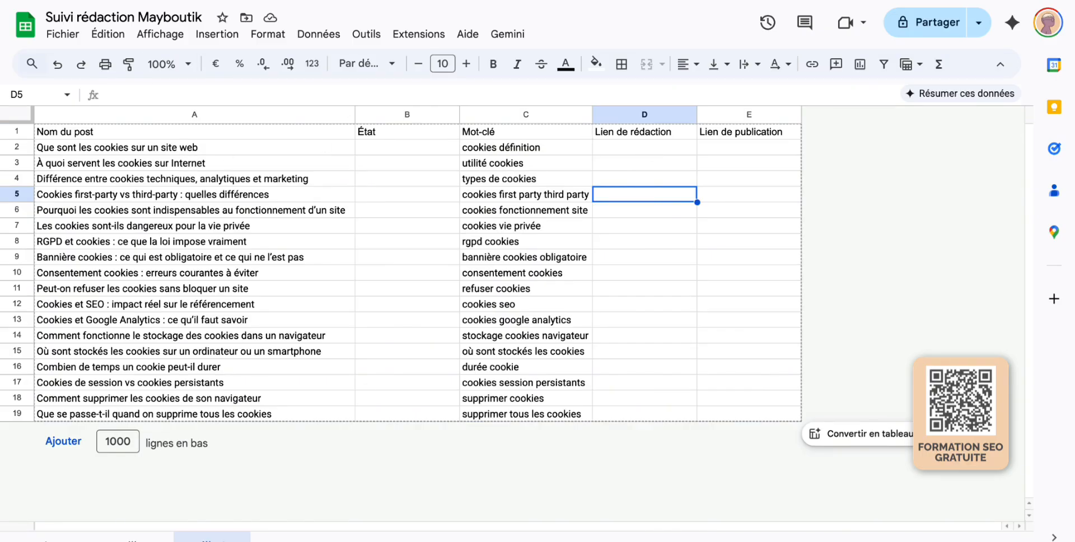
Take the link of the Google Docs document "Test" and paste it into cell D2 under "Lien de rédaction".
left_click(308, 0)
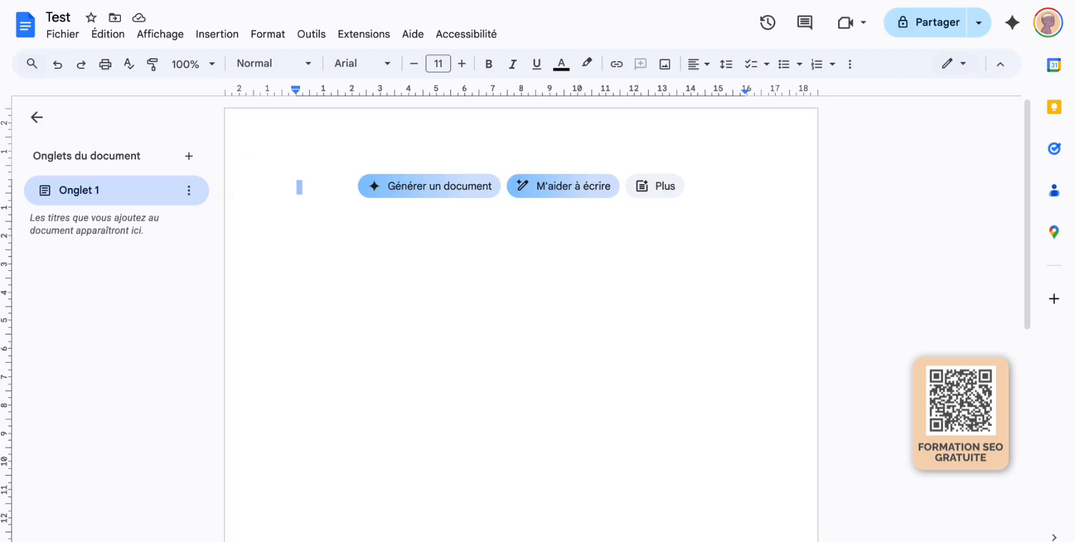
left_click(151, 1)
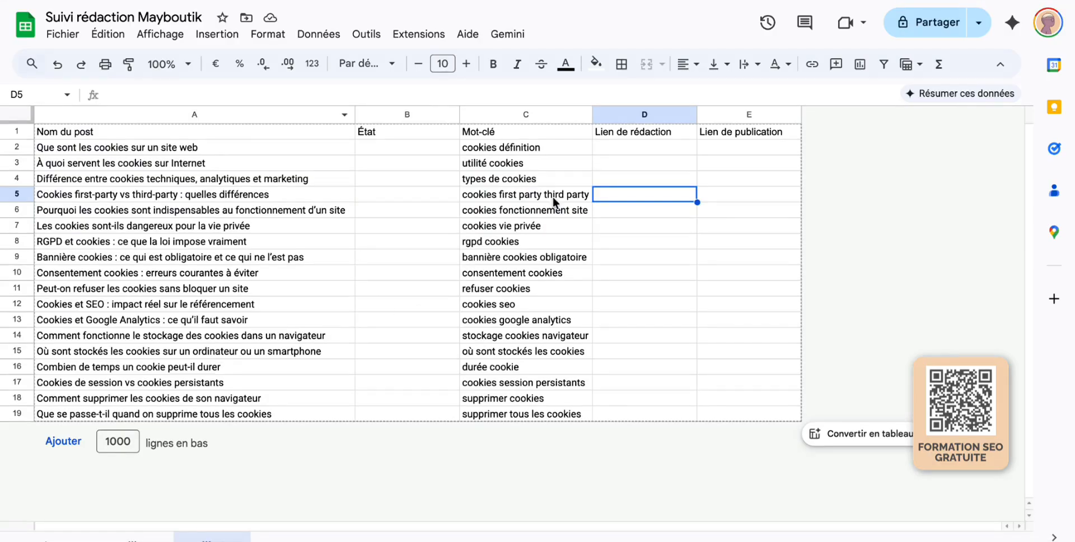
double_click(643, 147)
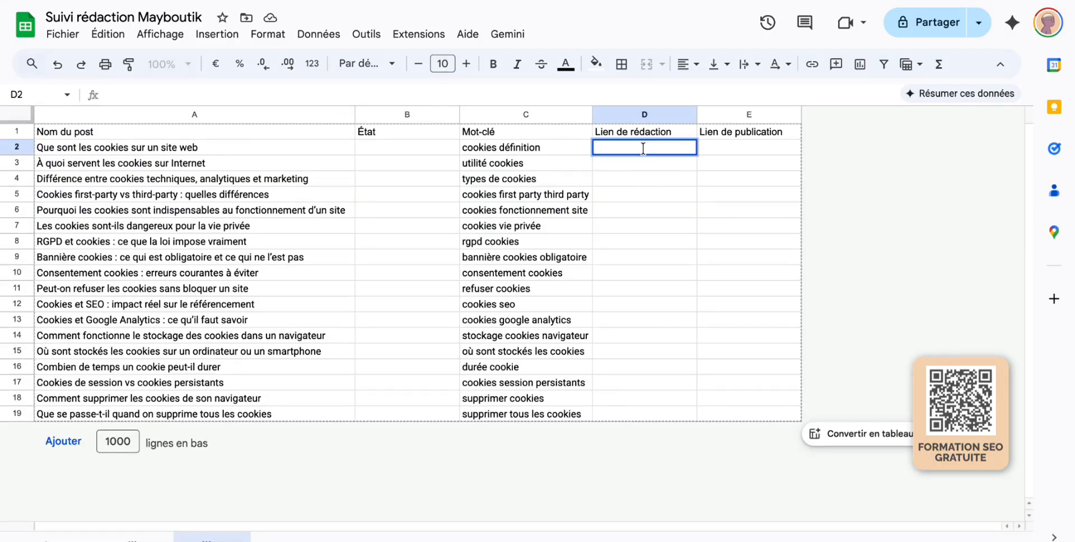
key("ctrl+v")
left_click(642, 190)
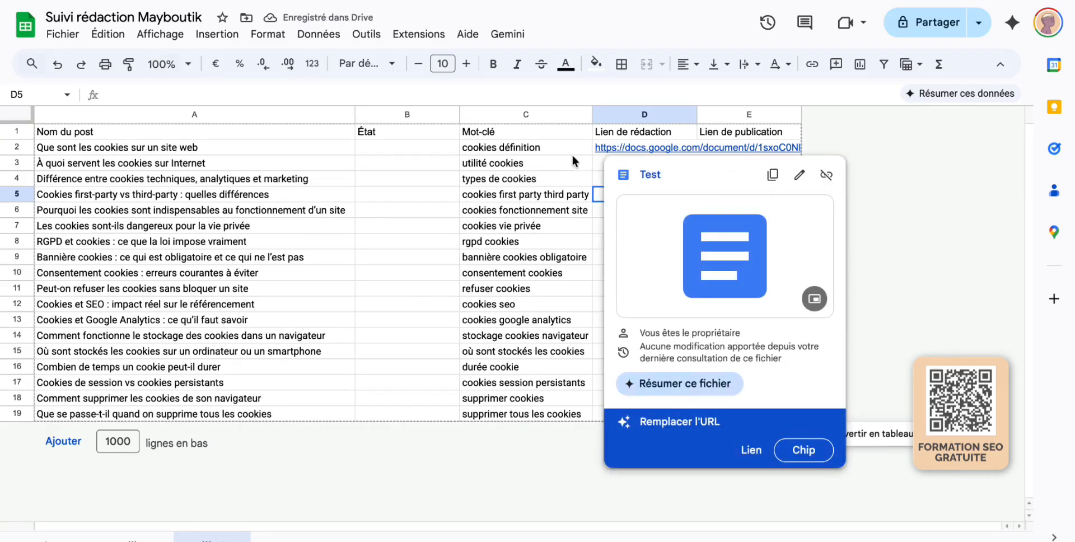
left_click(419, 179)
Enter the publication link mayboutik.com/post in cell E2 under "Lien de publication".
left_click(761, 150)
mouse_move(761, 150)
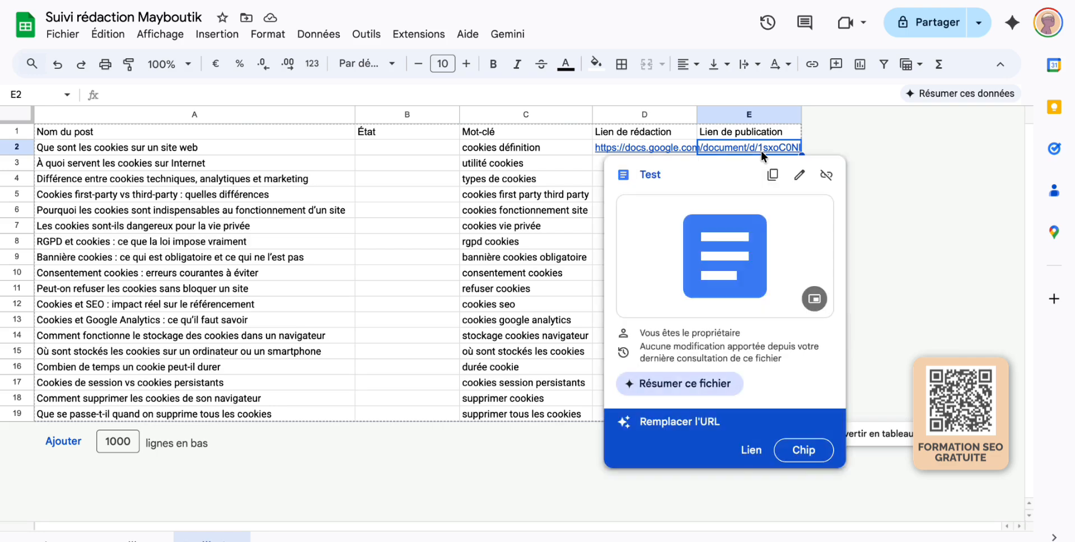
type("mayboutik.")
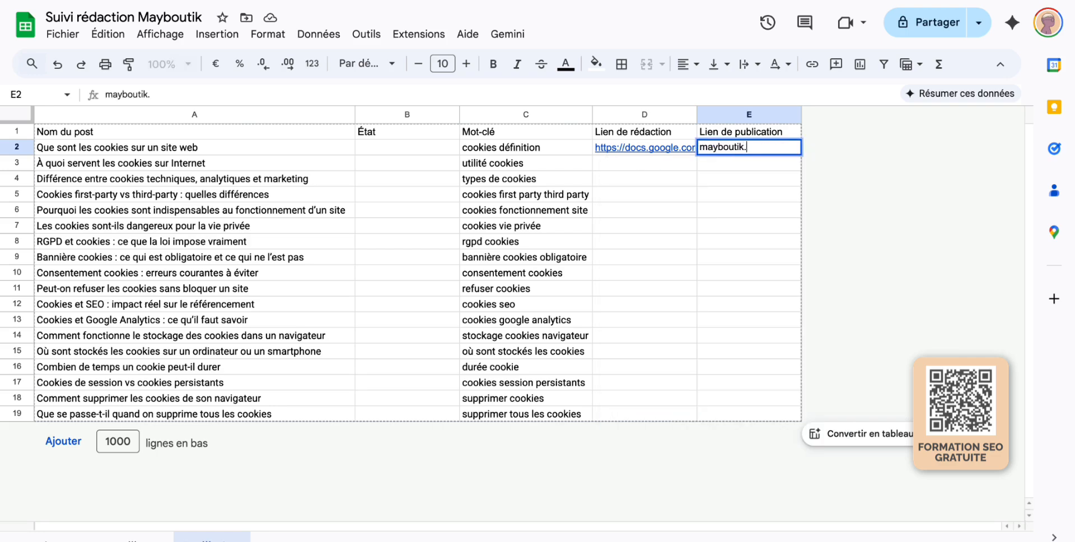
type("com/post")
key("Return")
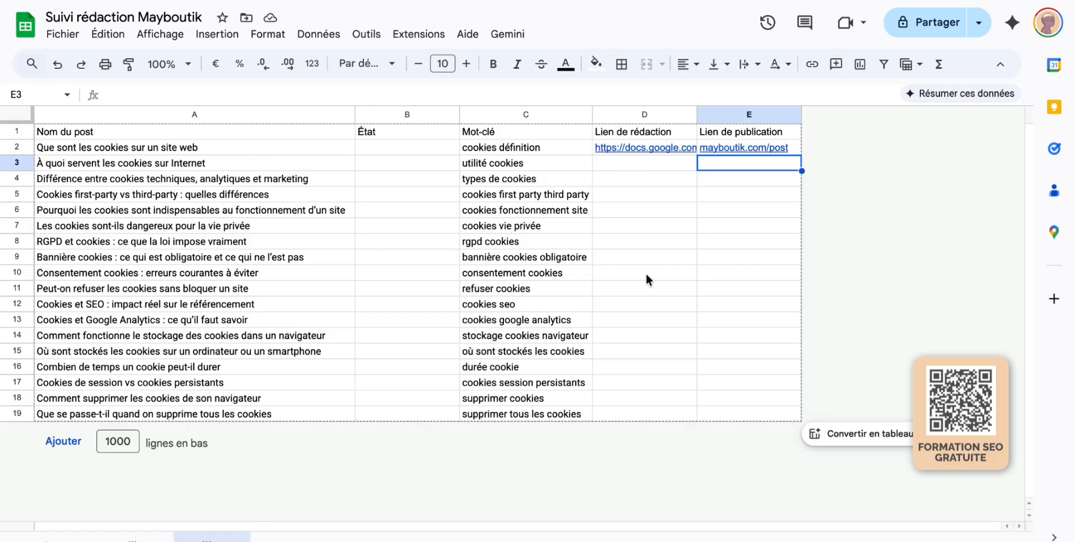
Set the font of the whole sheet to Roboto.
left_click(15, 112)
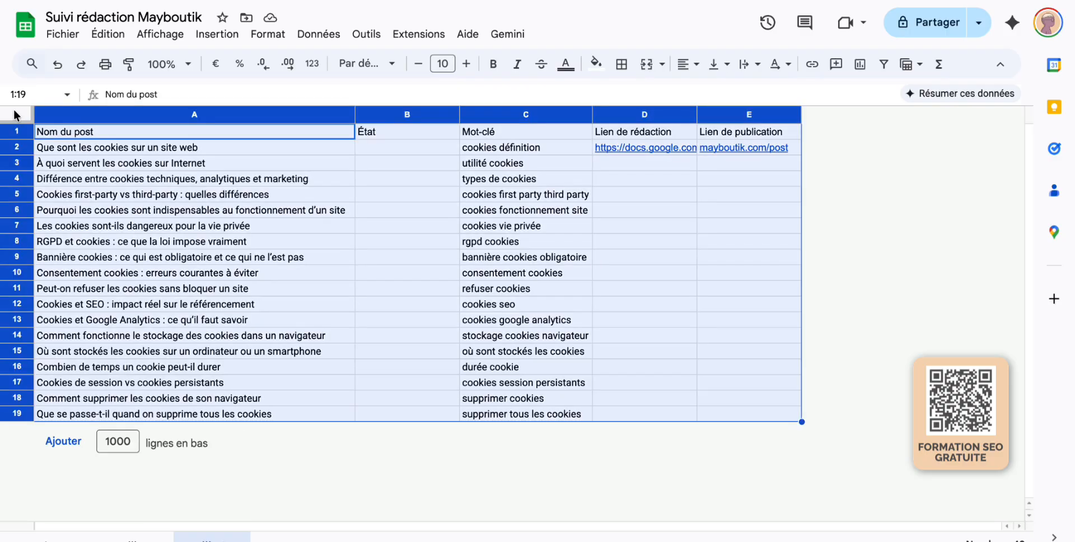
left_click(367, 63)
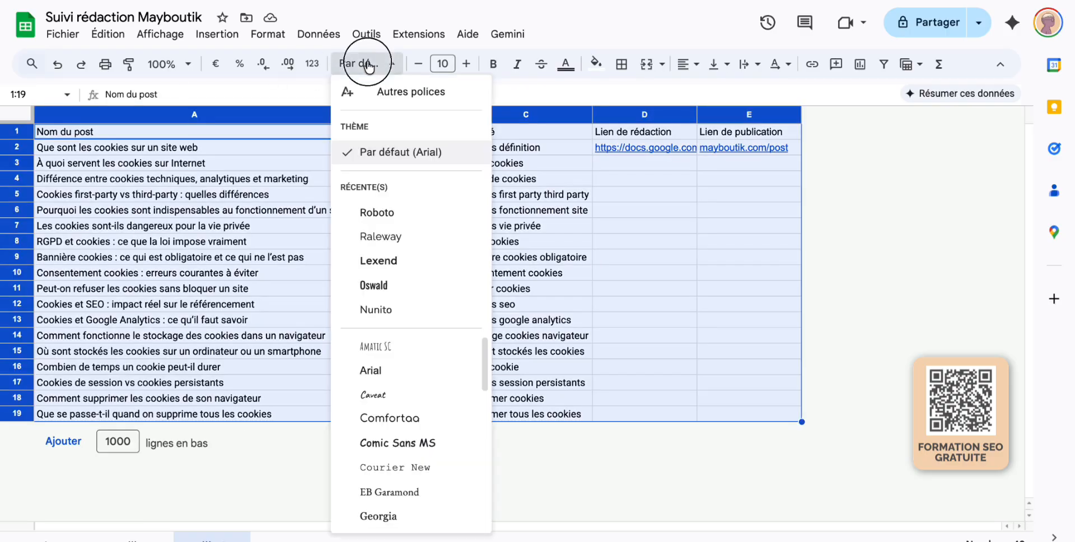
left_click(414, 214)
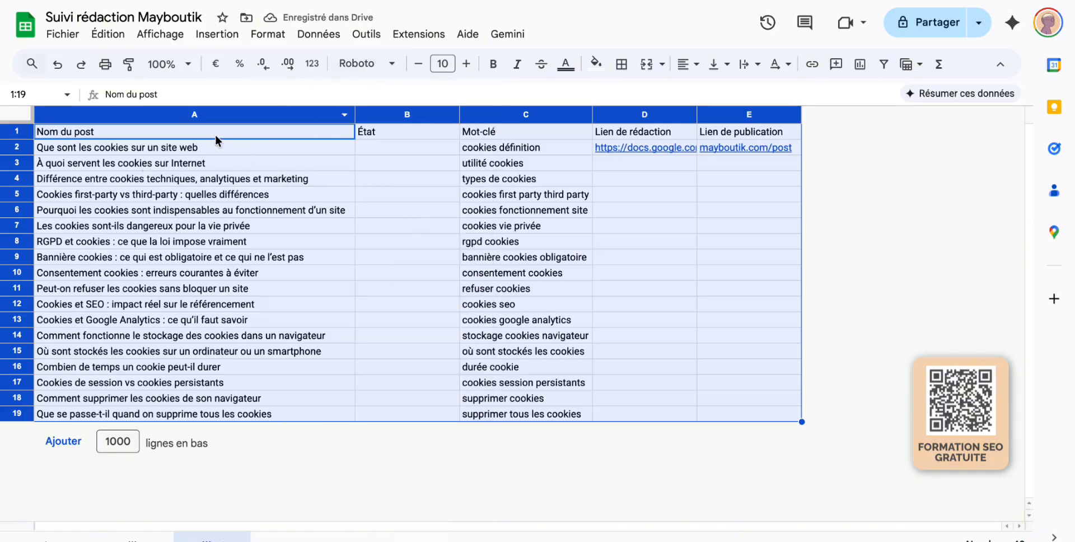
key("ctrl+c")
left_click(266, 237)
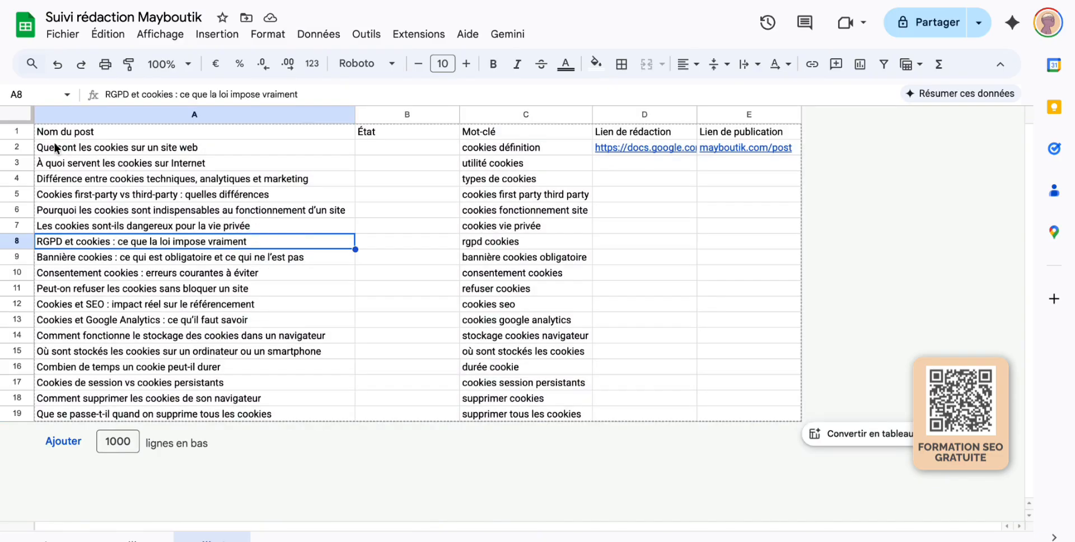
Make the header row 1 bold with font size 11.
left_click(15, 131)
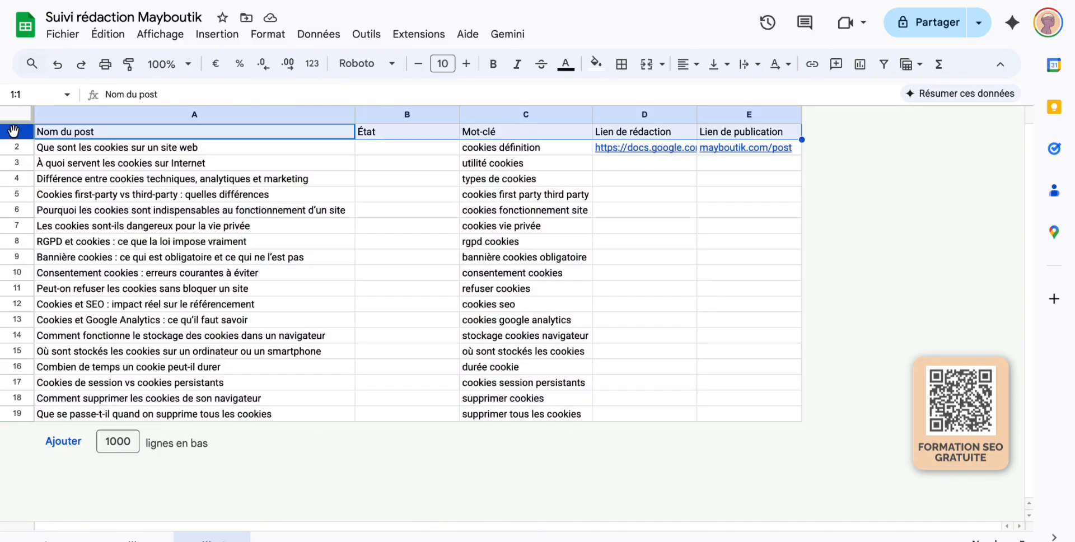
left_click(493, 64)
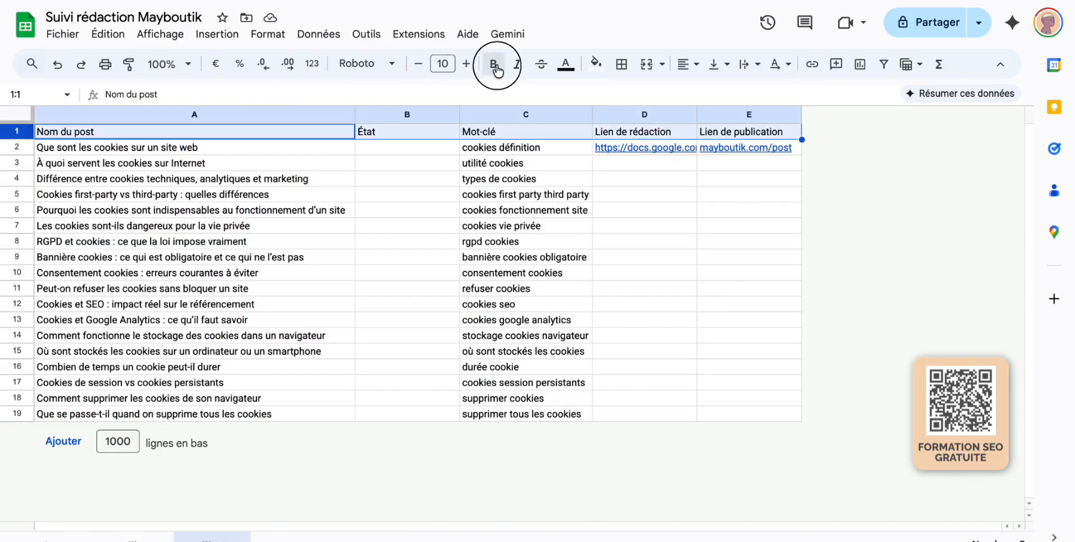
left_click(467, 64)
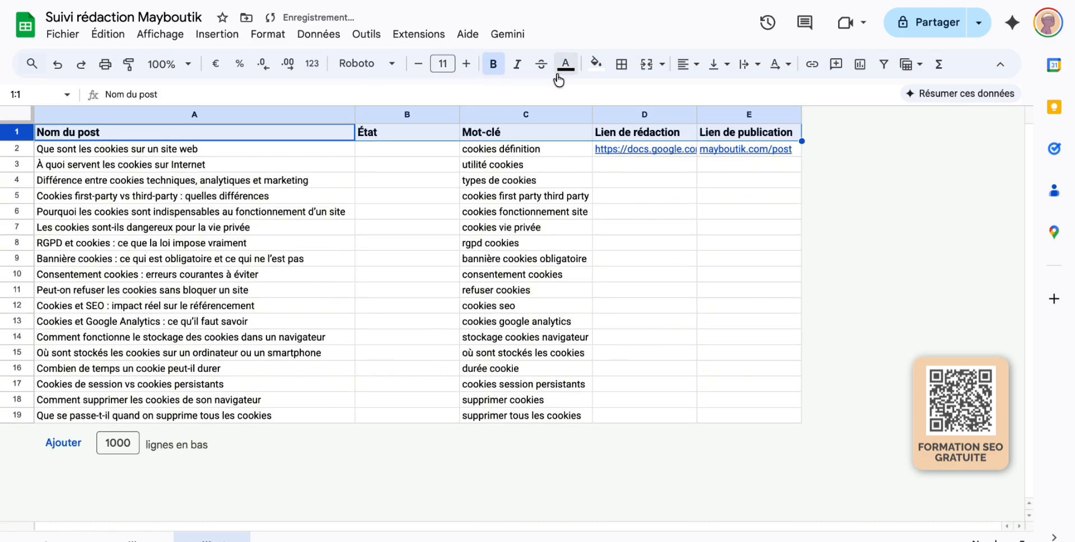
Give the header row a dark grey fill and white text.
left_click(596, 65)
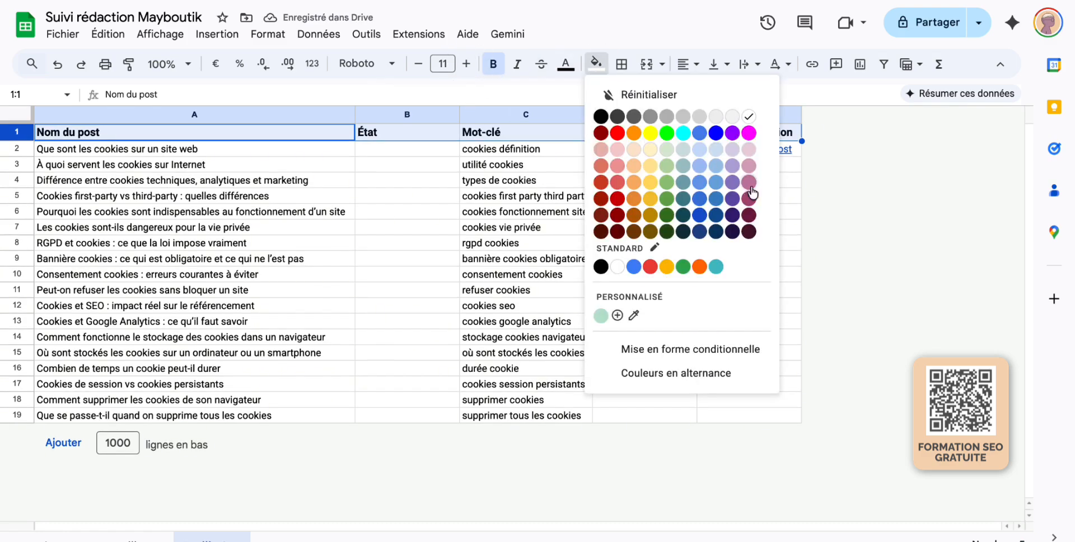
left_click(634, 116)
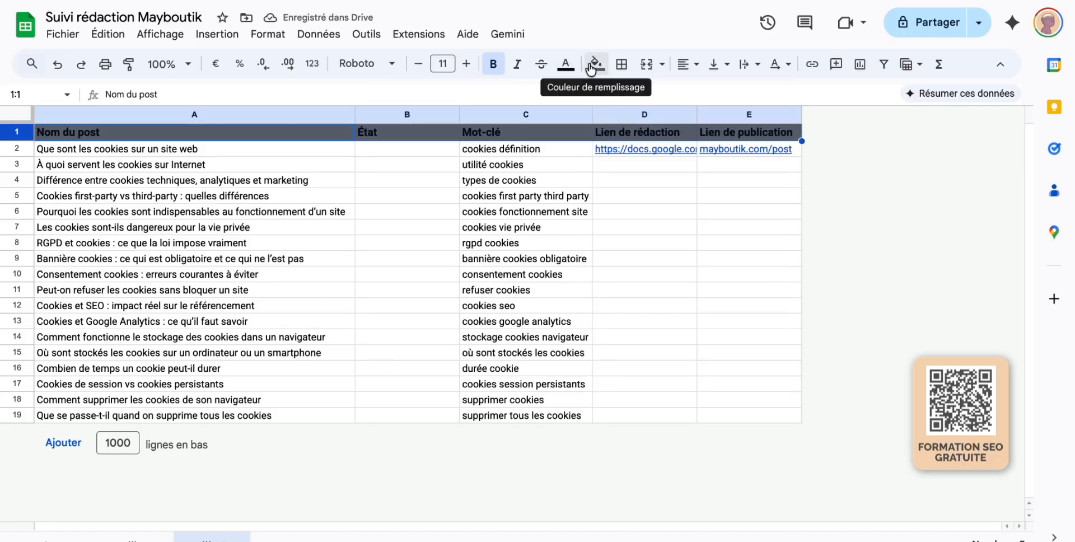
left_click(564, 67)
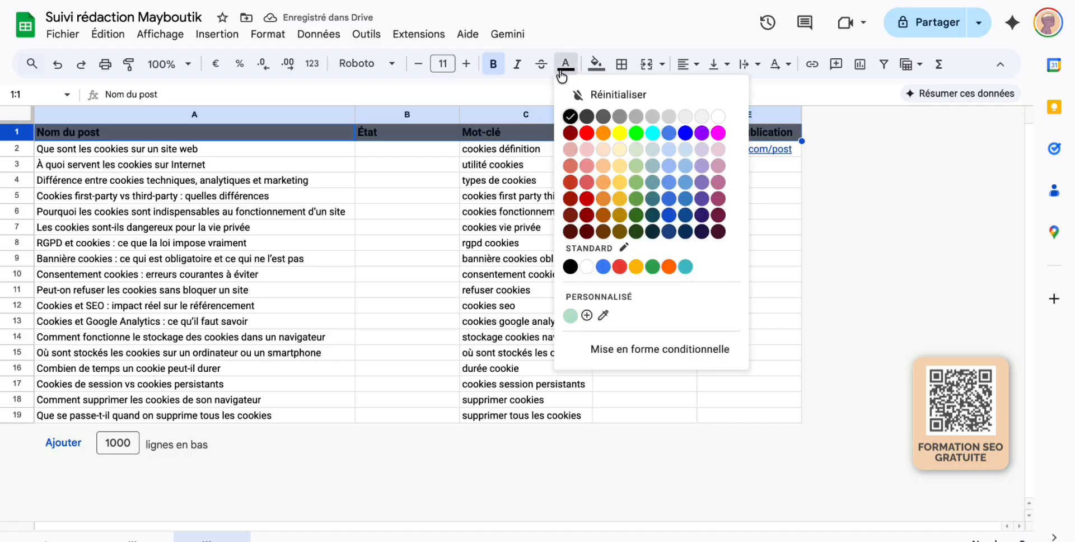
left_click(718, 116)
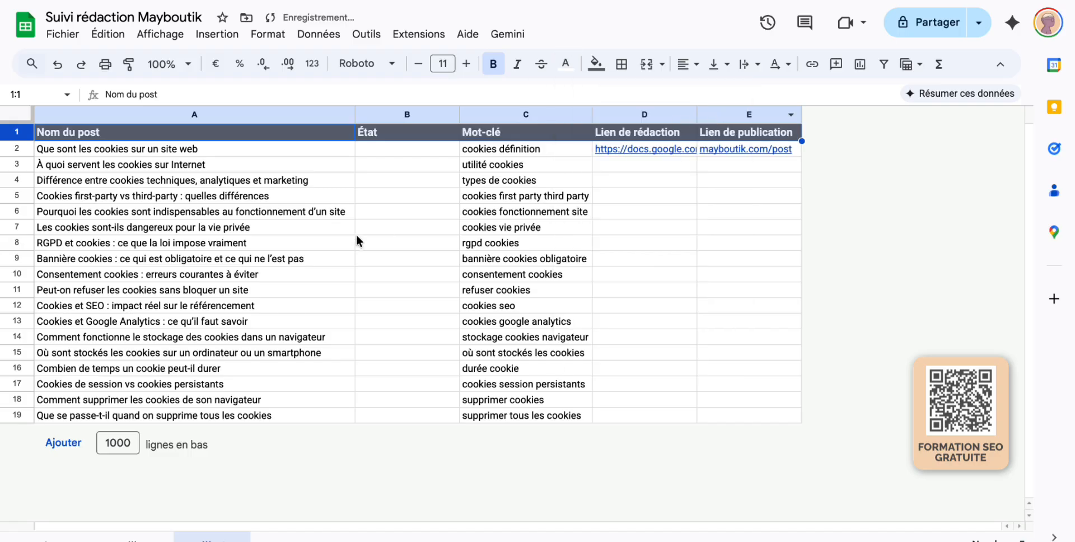
left_click(398, 232)
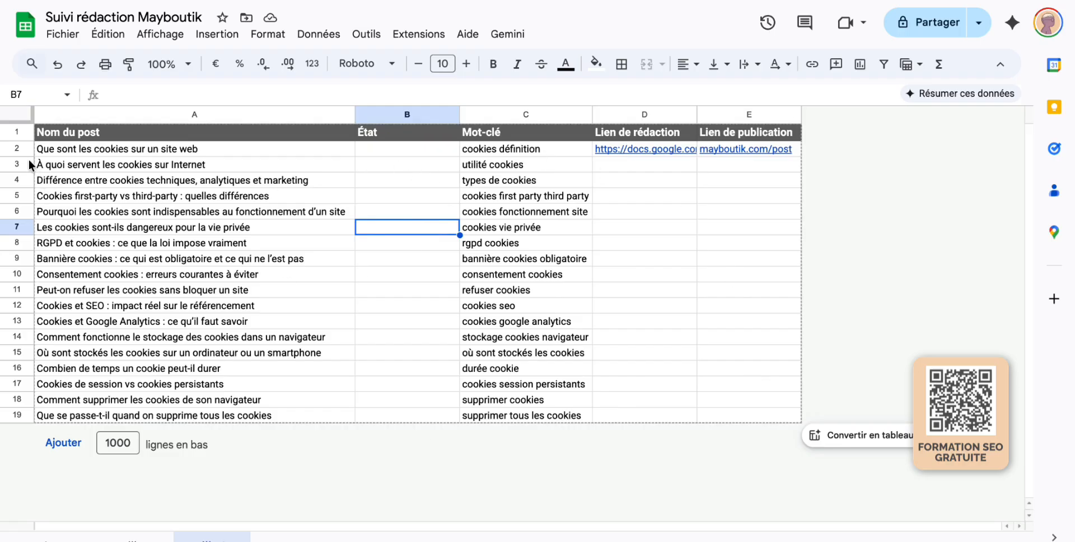
Insert a row below row 19 and paste a copy of the range A2:C19 starting at cell A20.
left_click_drag(96, 148, 526, 432)
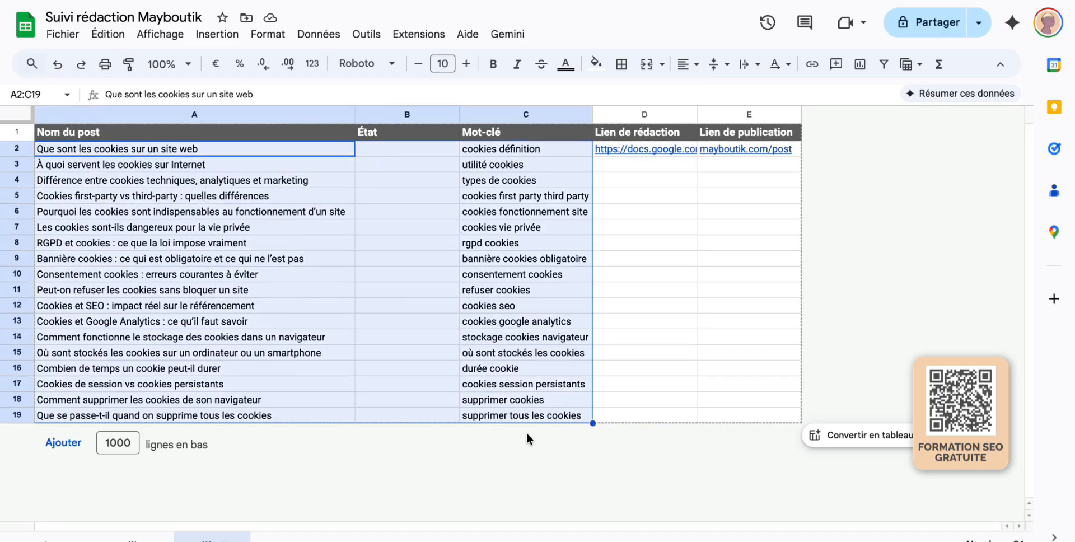
key("super+c")
right_click(22, 417)
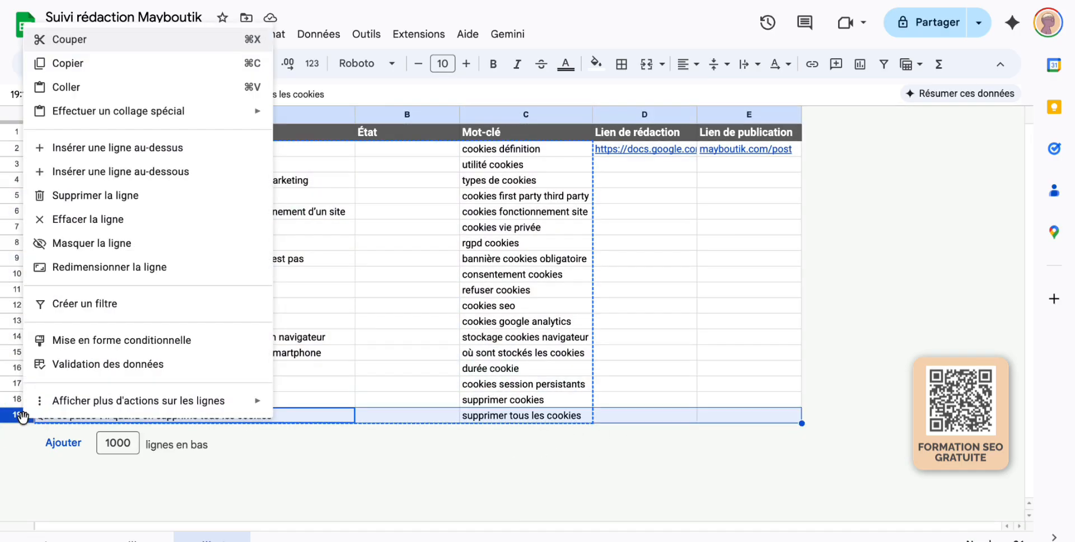
left_click(125, 178)
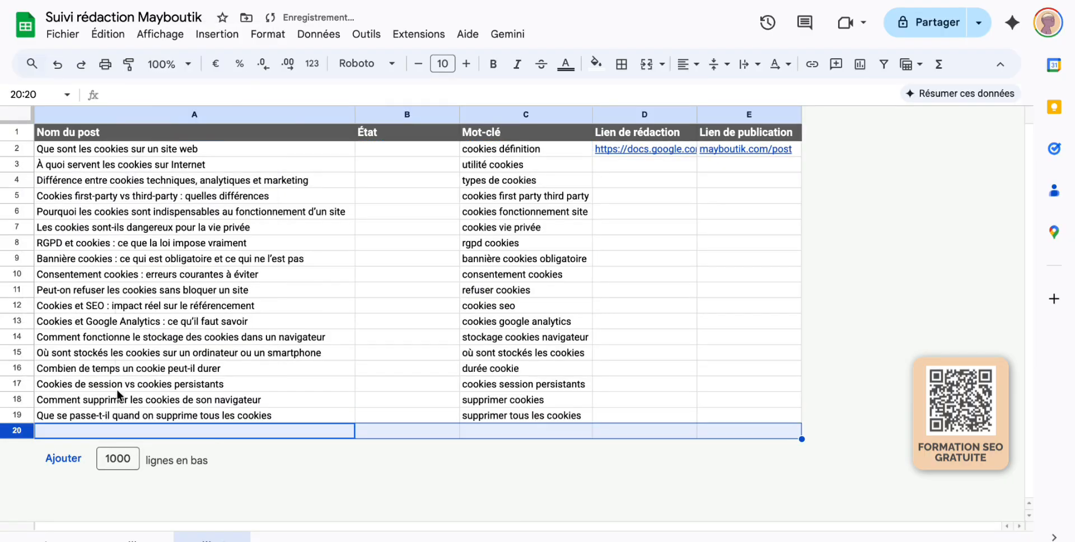
left_click(101, 433)
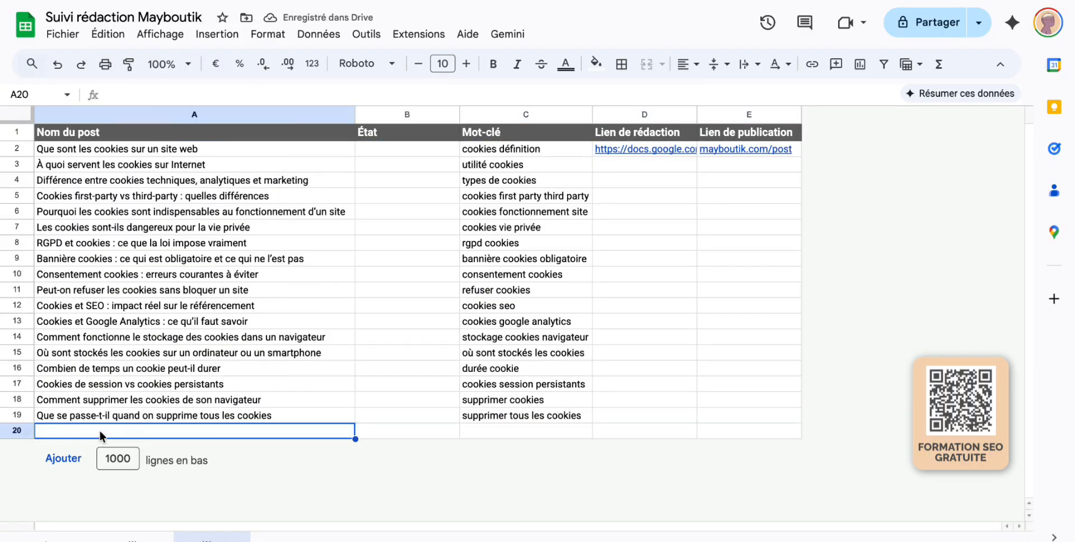
right_click(24, 429)
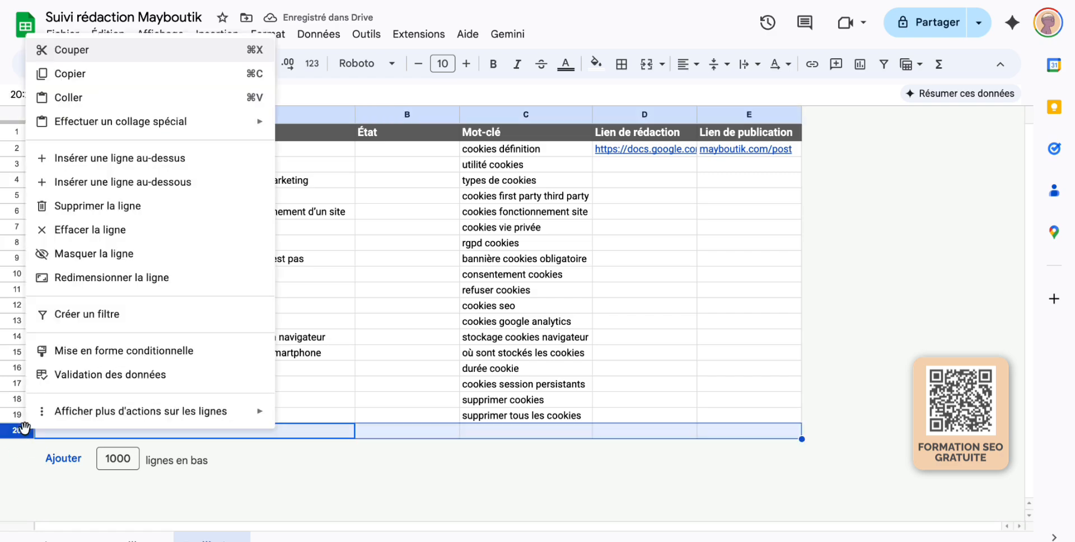
left_click(336, 397)
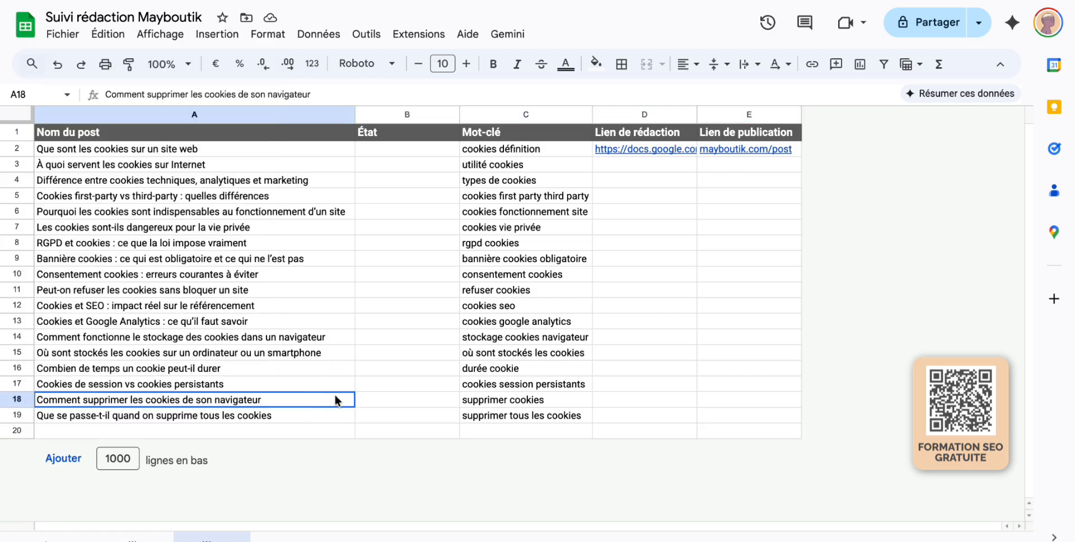
left_click(210, 430)
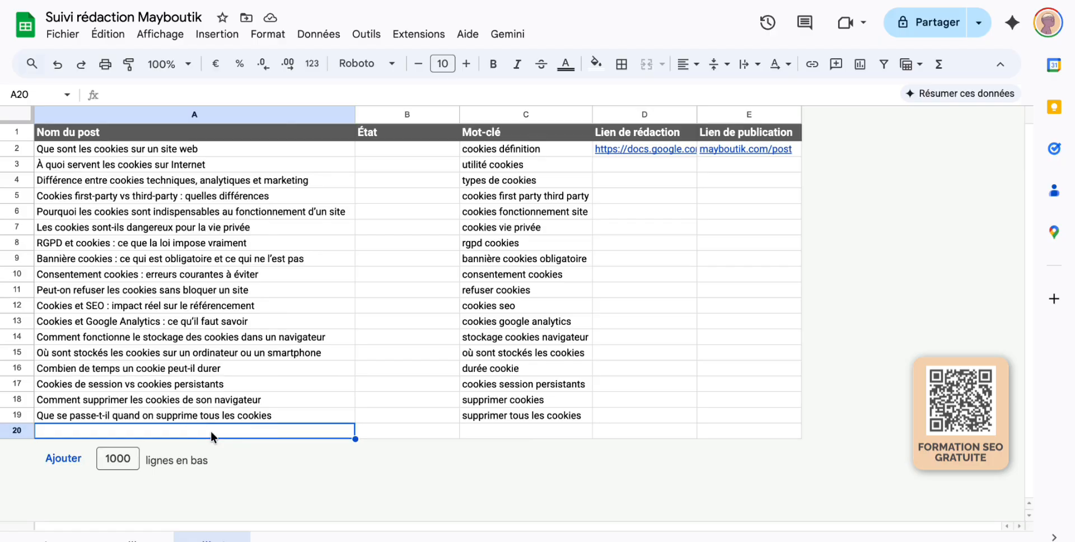
key("ctrl+v")
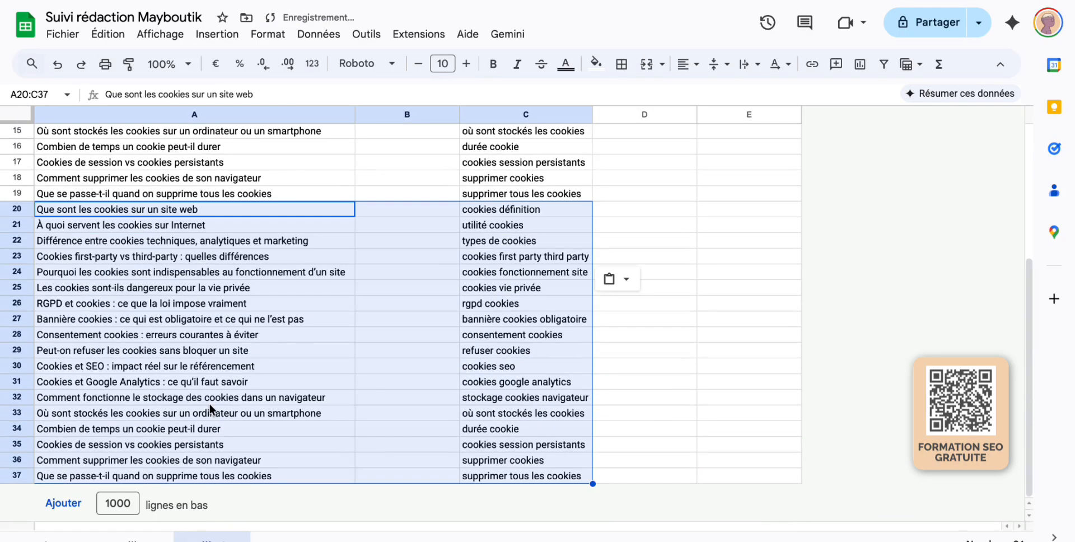
Freeze the header row 1 so it remains in place while browsing the list of posts.
scroll(210, 405, "up", 5)
left_click(216, 322)
scroll(216, 324, "down", 5)
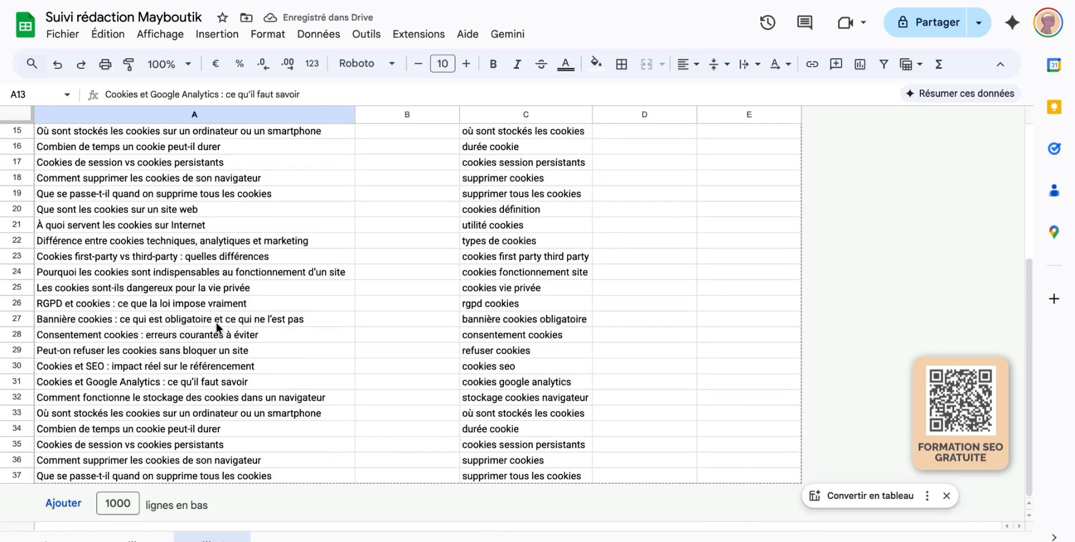
scroll(202, 168, "up", 5)
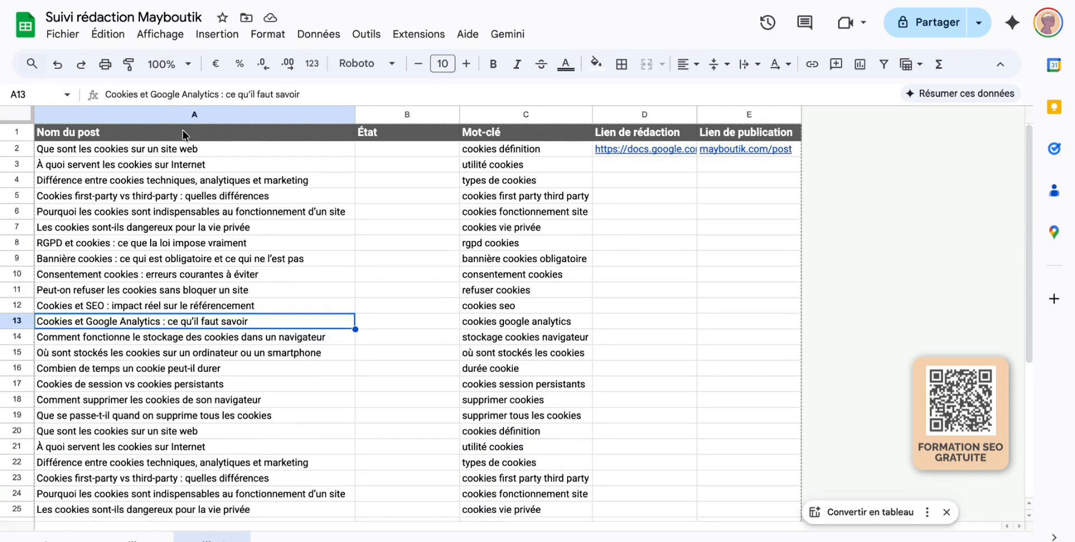
scroll(113, 151, "down", 5)
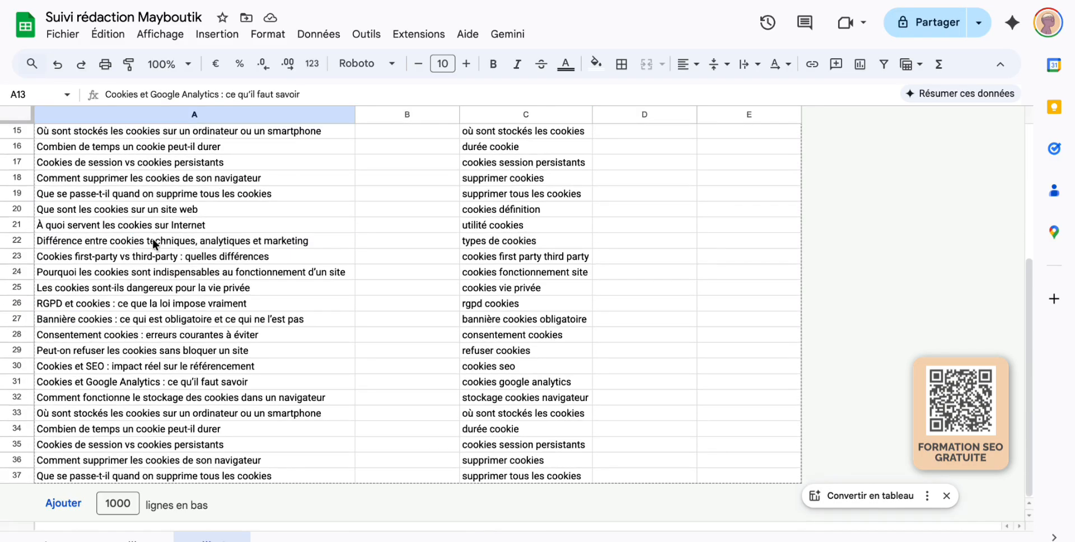
scroll(258, 268, "up", 5)
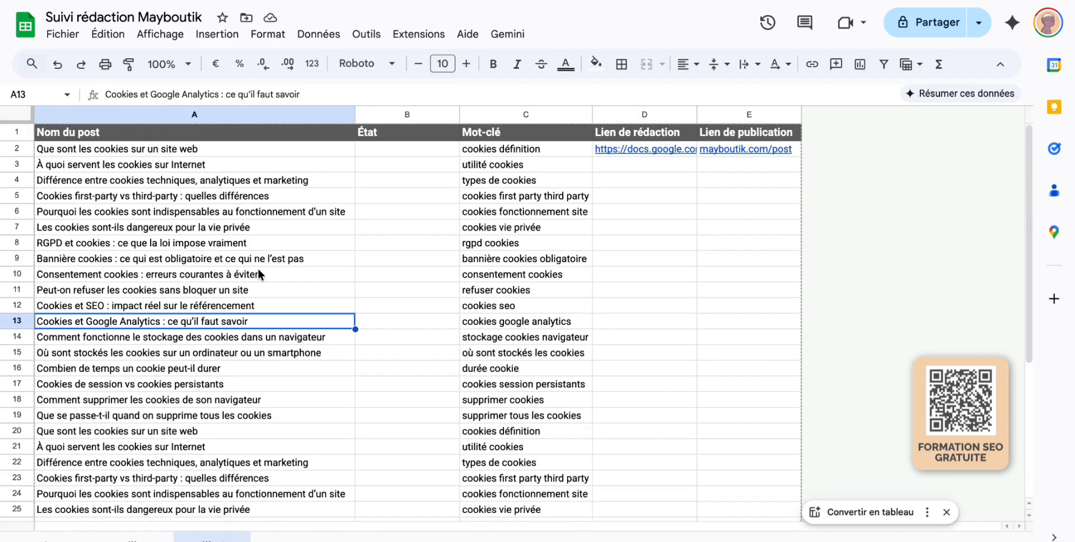
left_click(162, 36)
mouse_move(168, 87)
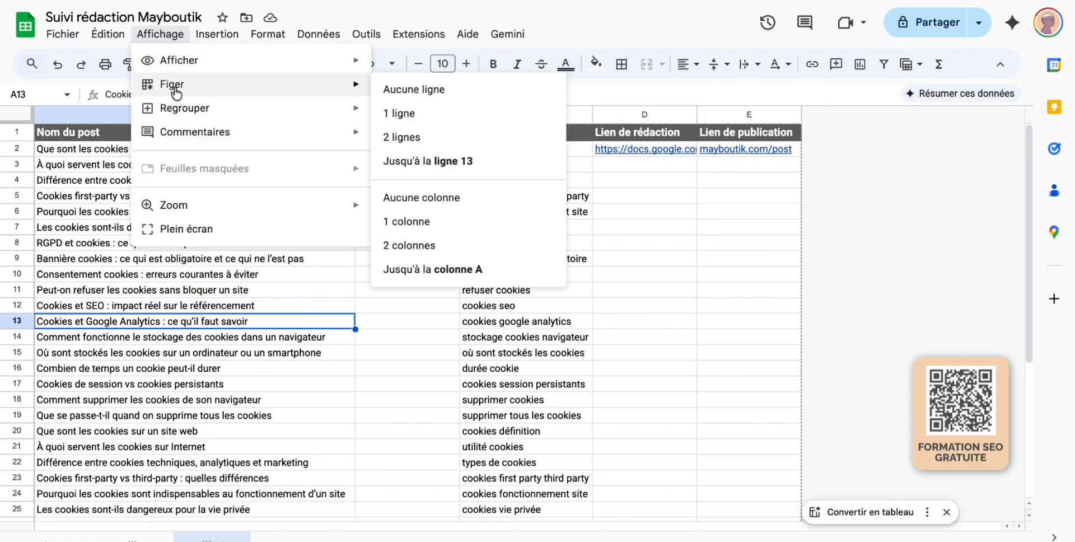
left_click(419, 110)
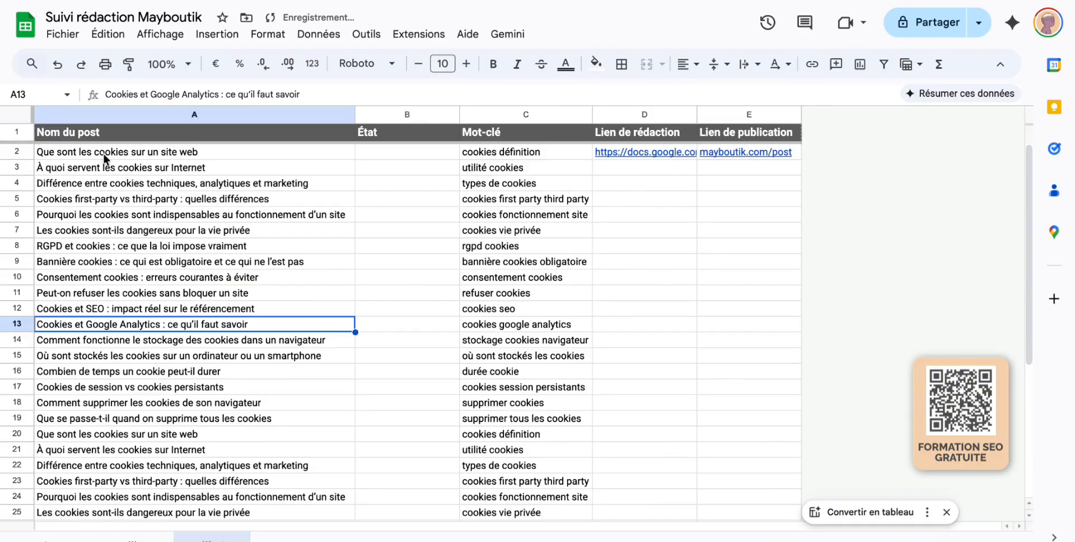
scroll(103, 153, "down", 5)
scroll(103, 153, "up", 5)
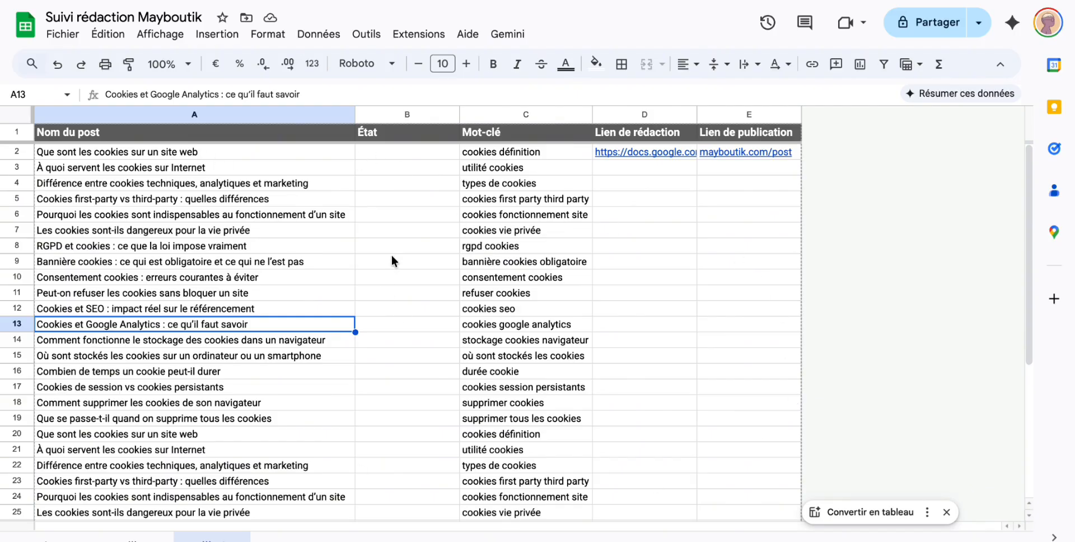
Add a dropdown to cell B2 with the options À faire, Publié, Programmé, Plan terminé, Rédaction terminée and Mise en page terminée.
left_click(409, 148)
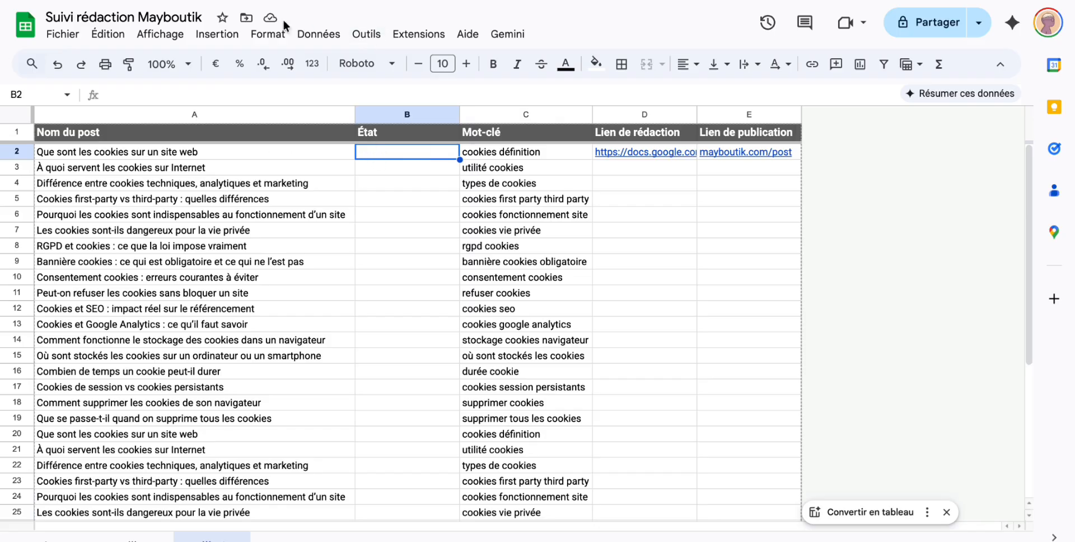
left_click(226, 40)
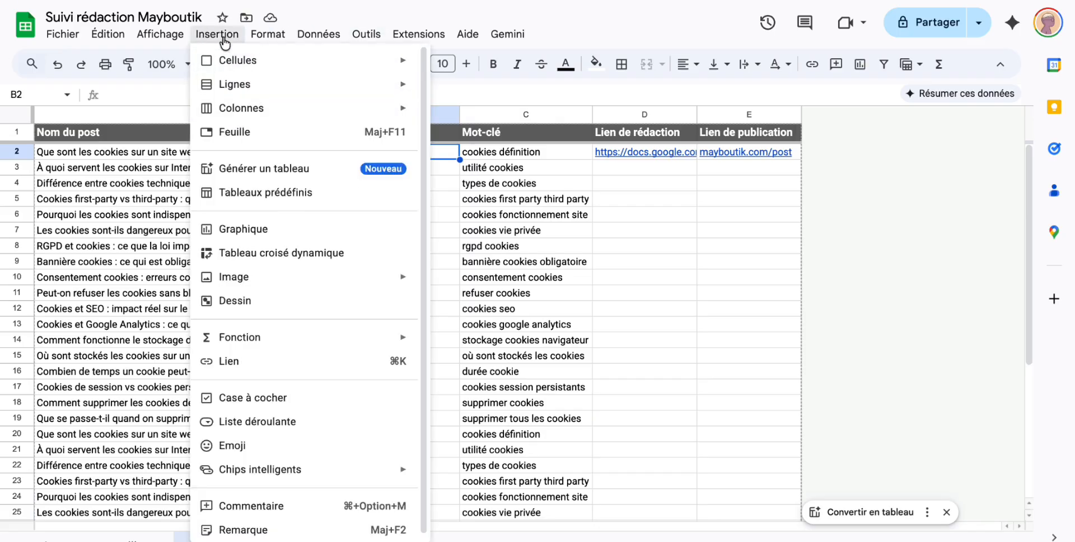
left_click(331, 421)
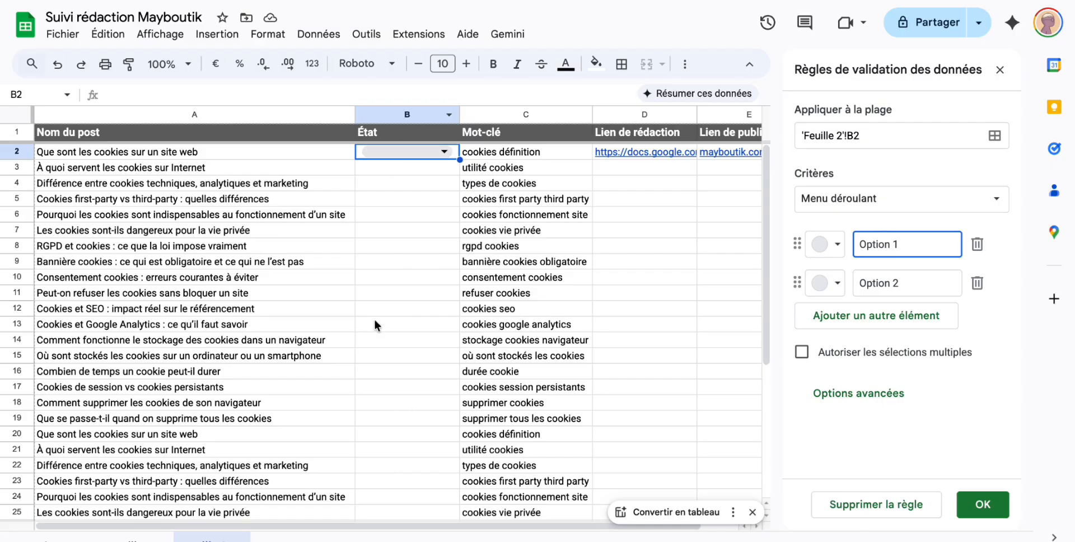
double_click(921, 249)
triple_click(922, 248)
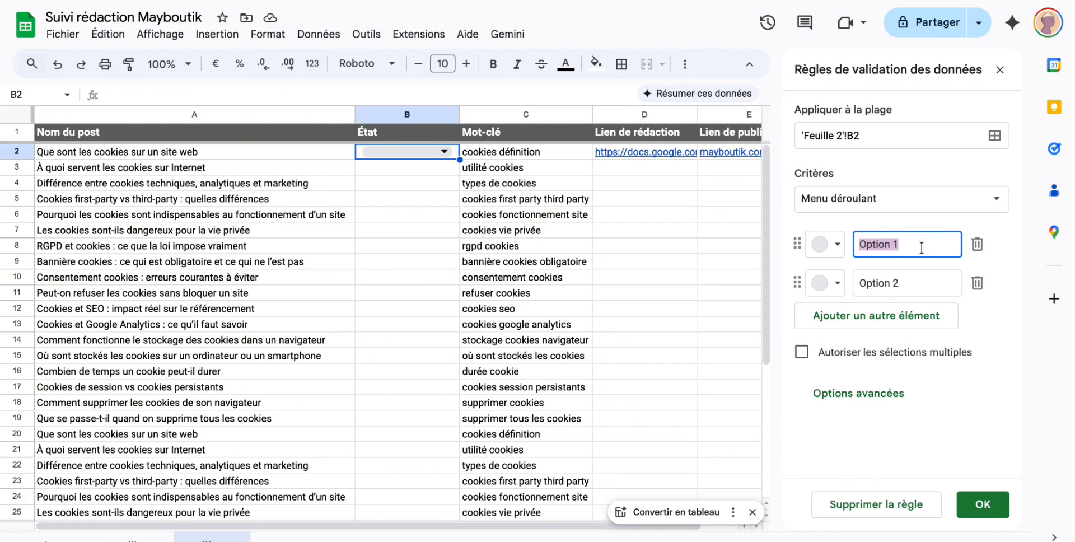
type("À")
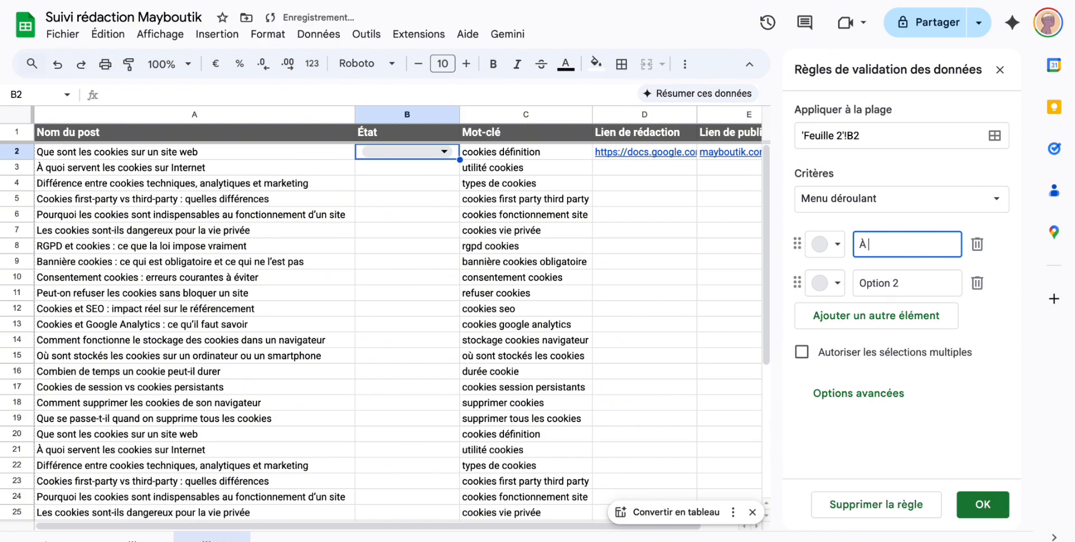
type(" faire")
triple_click(938, 283)
type("Publié Programmé Plan terminé Rédaction terminée Mise en page terminée")
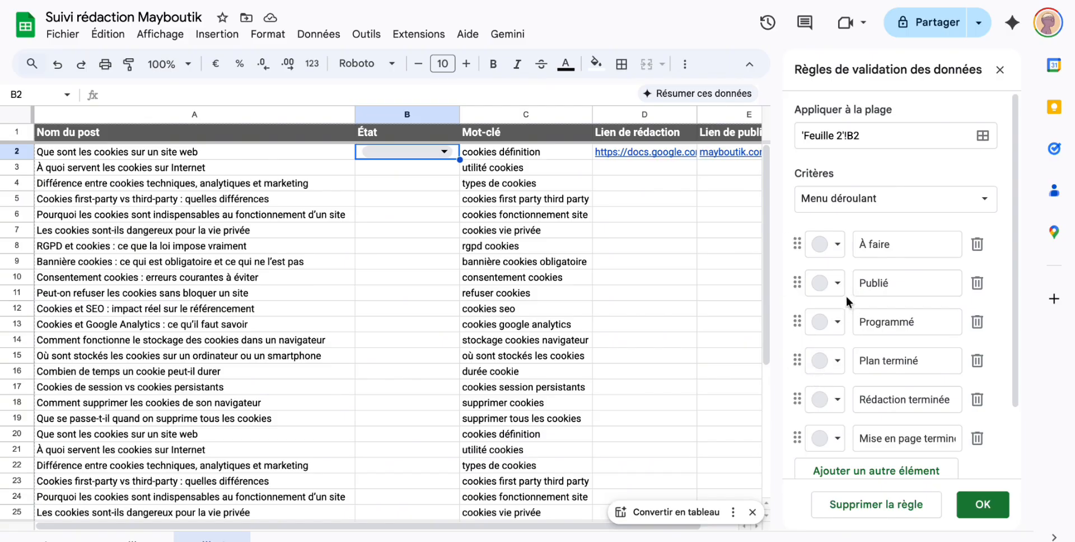
Colour the dropdown option À faire light red, and the options Publié and Programmé light green.
left_click(827, 246)
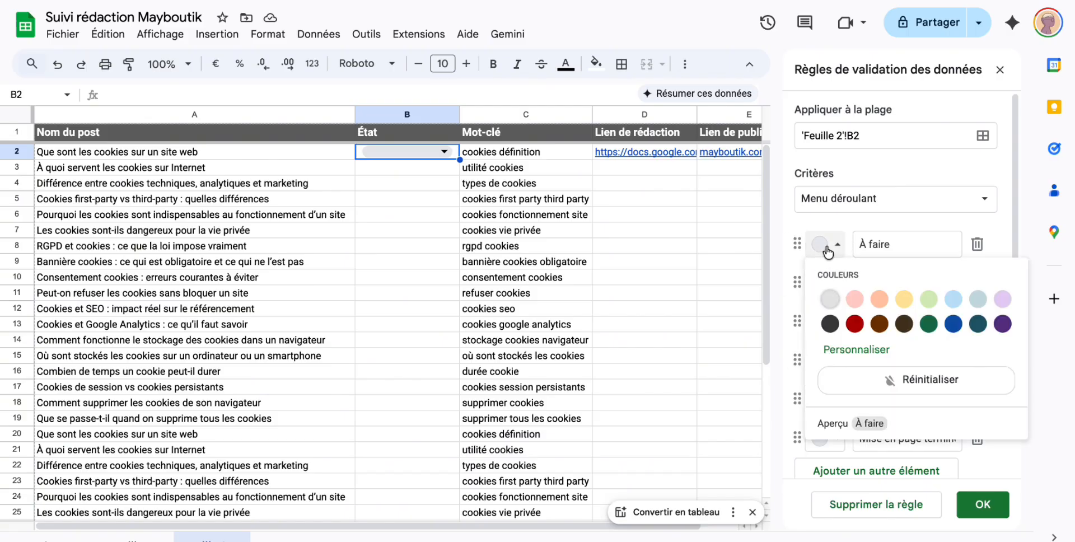
left_click(855, 303)
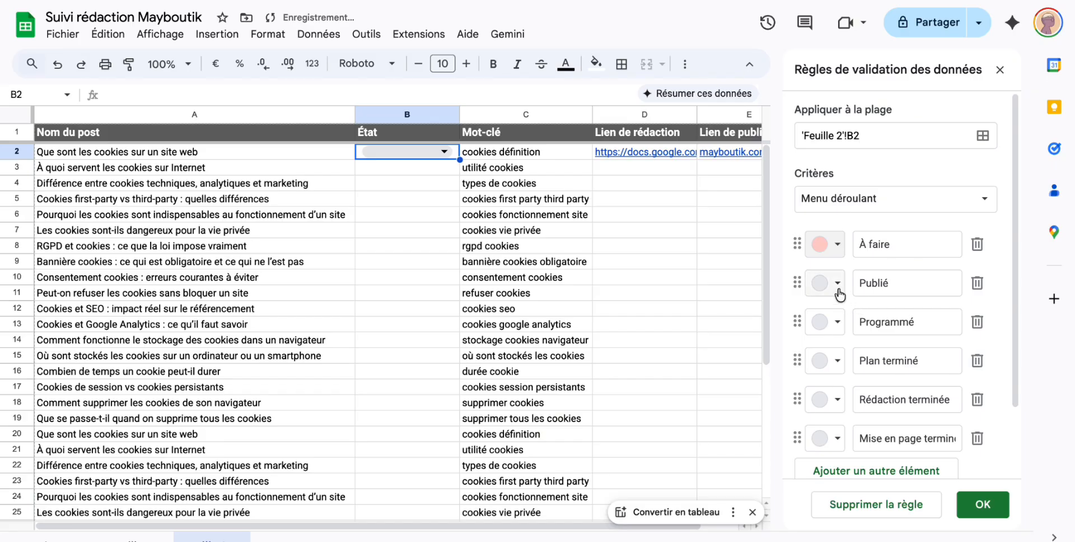
left_click(840, 292)
left_click(915, 338)
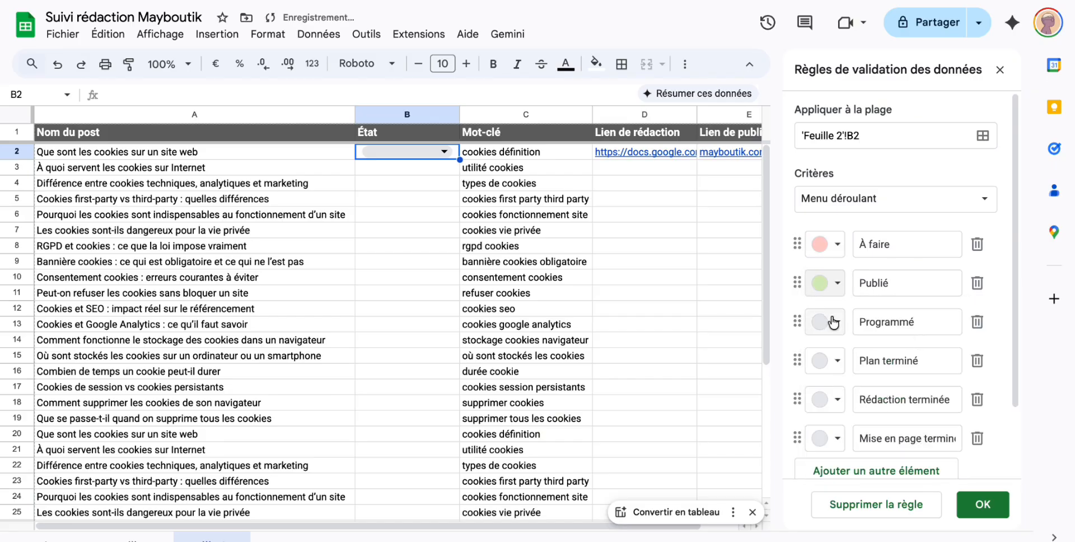
left_click(833, 322)
left_click(936, 367)
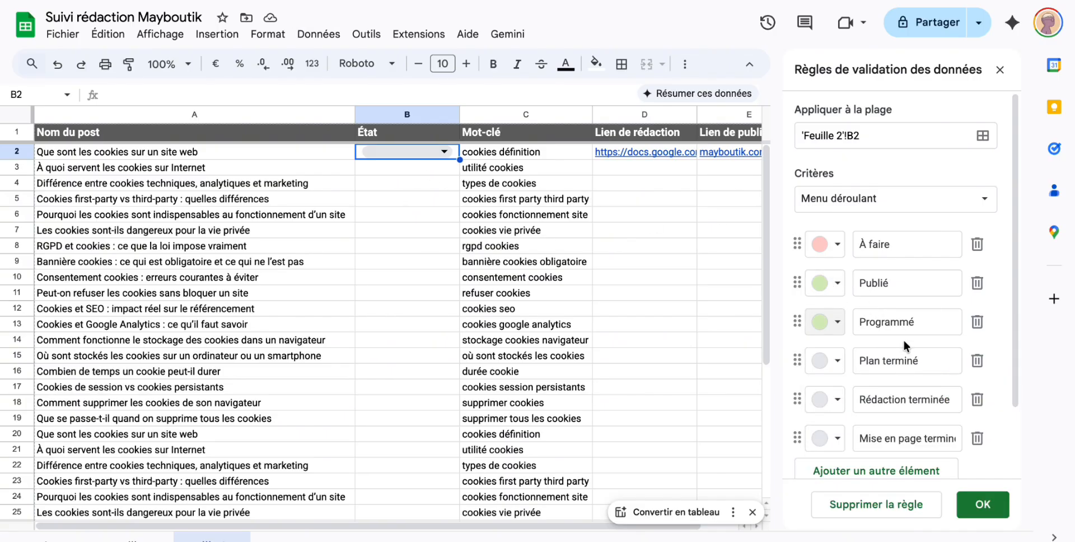
Colour the dropdown options Plan terminé, Rédaction terminée and Mise en page terminée light orange.
scroll(903, 338, "down", 2)
scroll(874, 339, "up", 1)
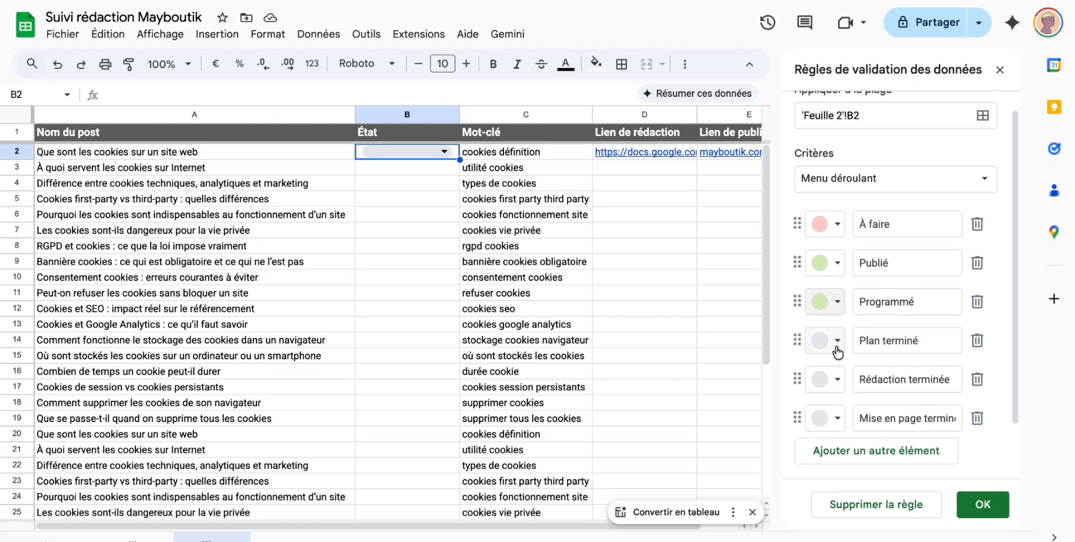
left_click(835, 334)
left_click(883, 392)
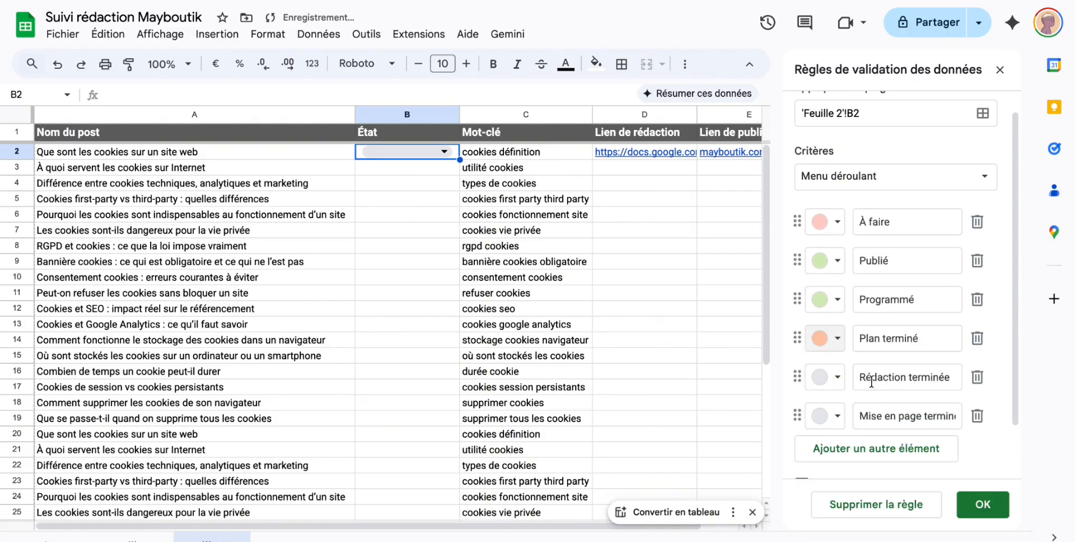
left_click(833, 377)
left_click(879, 223)
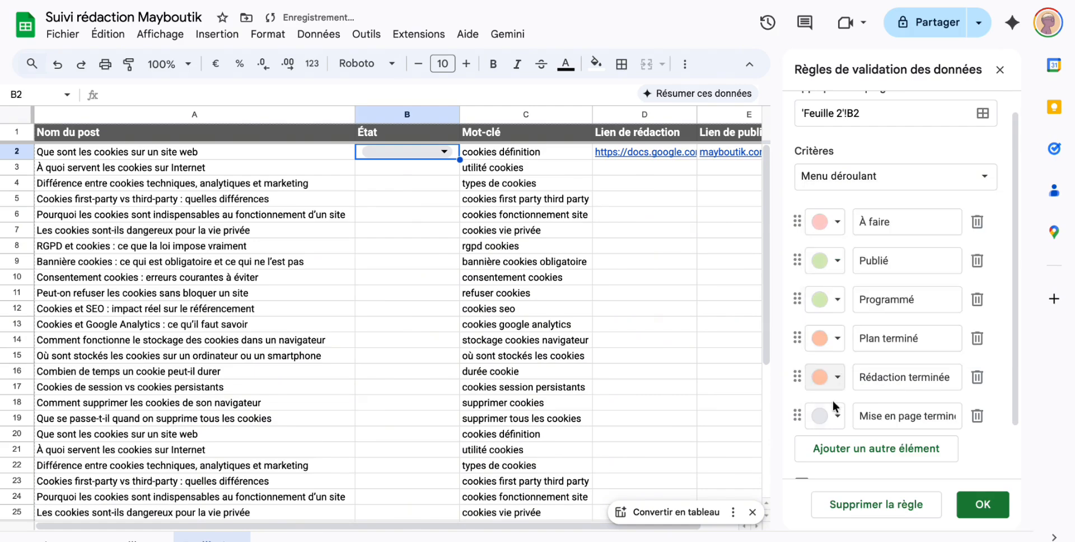
left_click(832, 416)
left_click(879, 262)
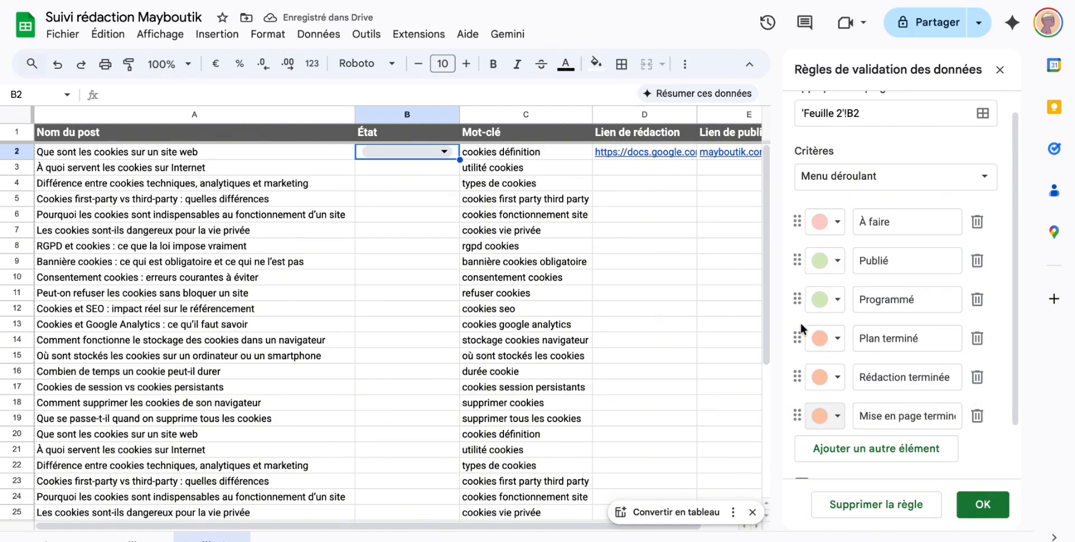
Move Programmé and Publié to the end of the dropdown options, with Publié last, and save the rule.
left_click_drag(796, 299, 801, 427)
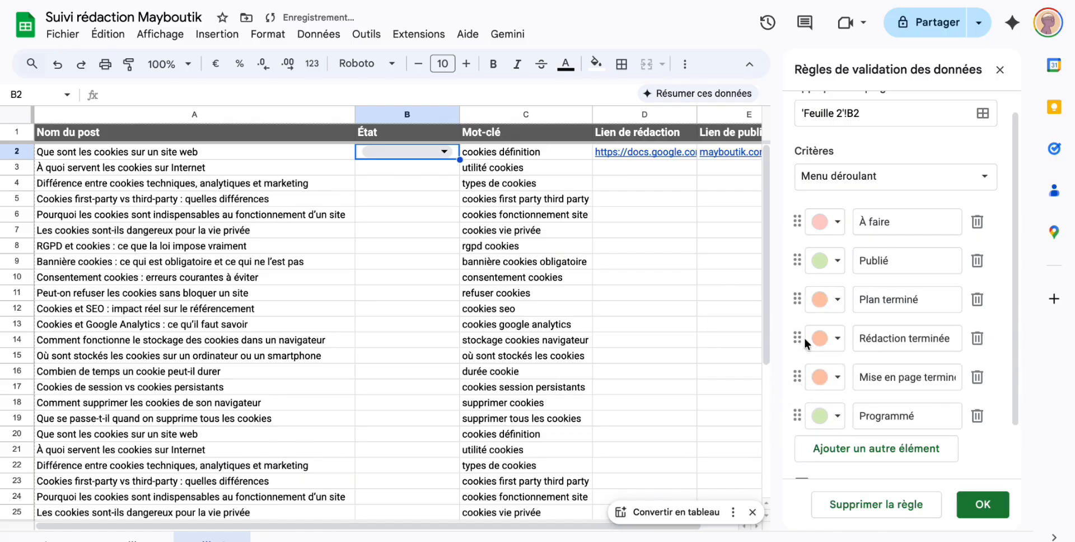
left_click_drag(797, 260, 806, 418)
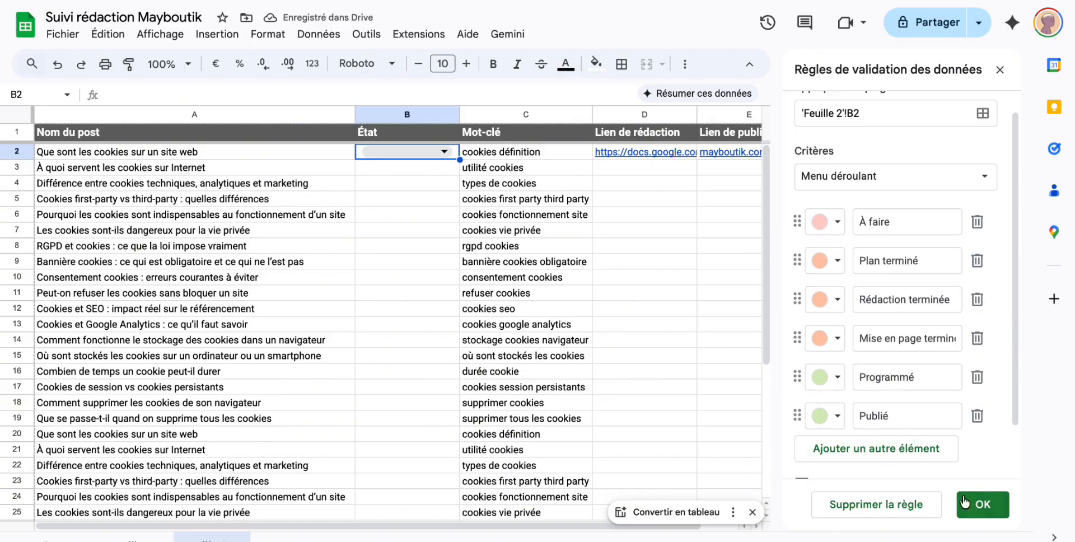
left_click(984, 505)
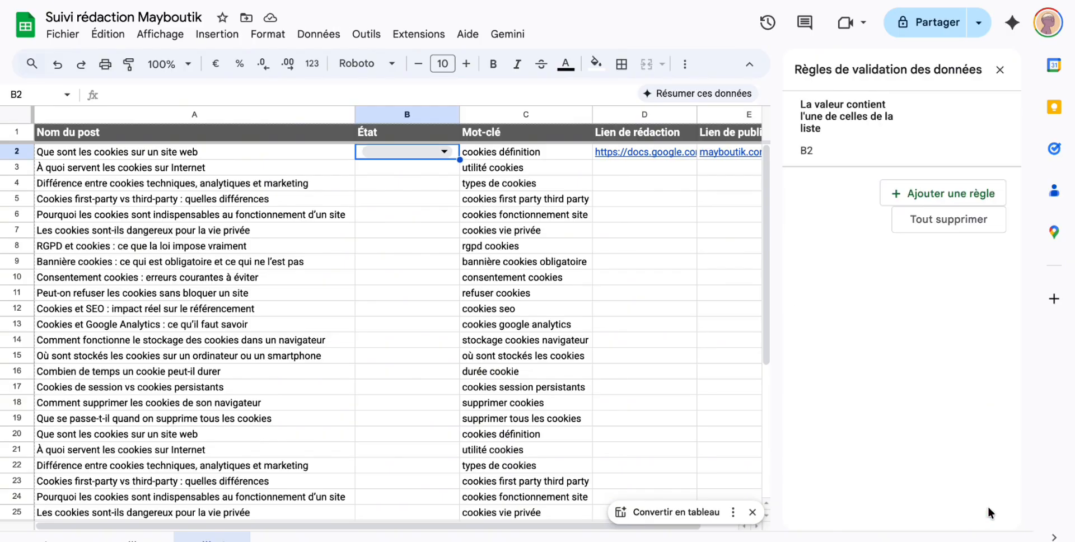
Set the status of the first post in cell B2 to À faire.
left_click(443, 152)
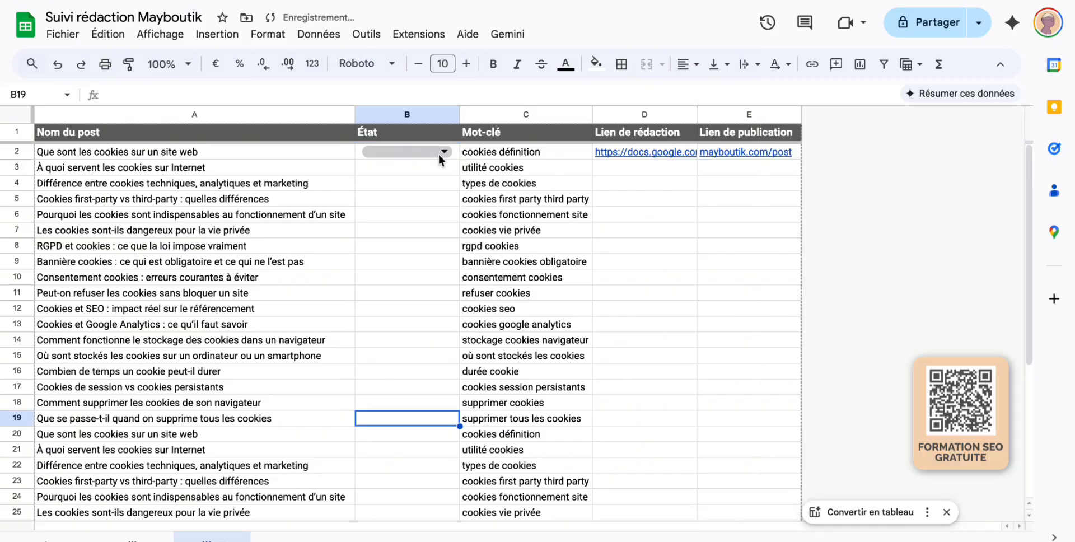
left_click(438, 151)
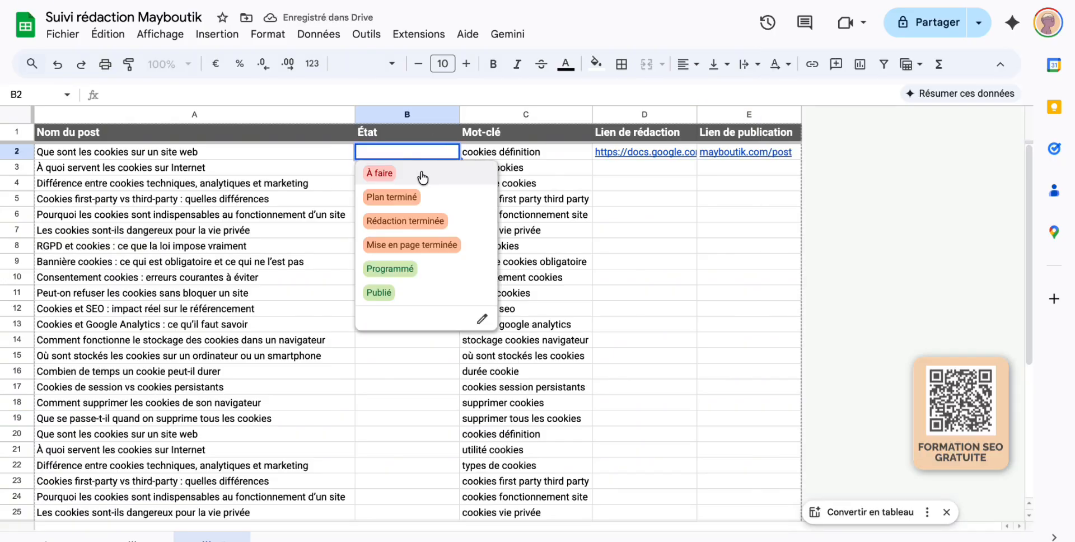
left_click(421, 172)
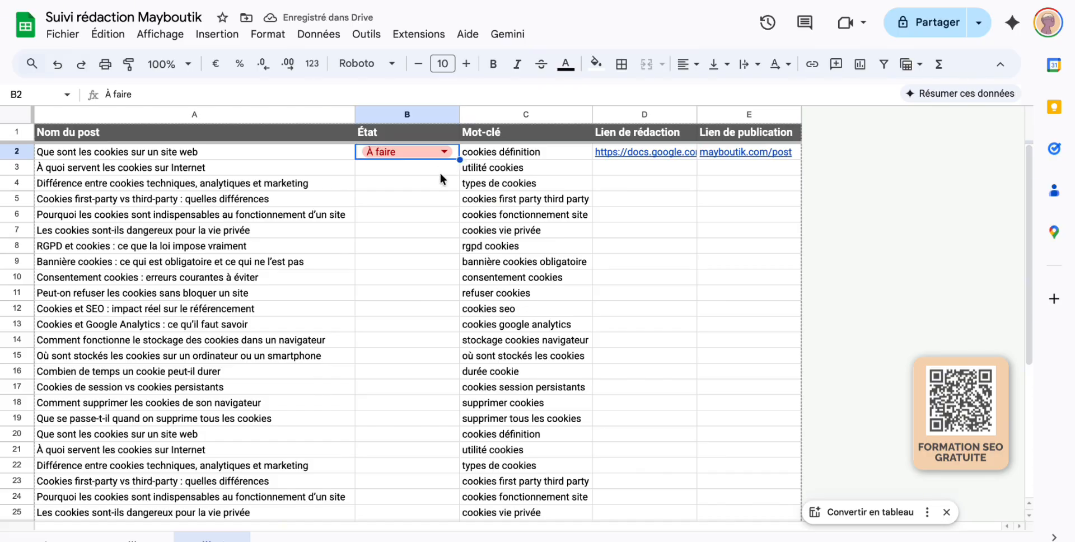
Fill the À faire status dropdown from B2 down through B37 so every post has a status.
left_click(439, 178)
left_click(456, 157)
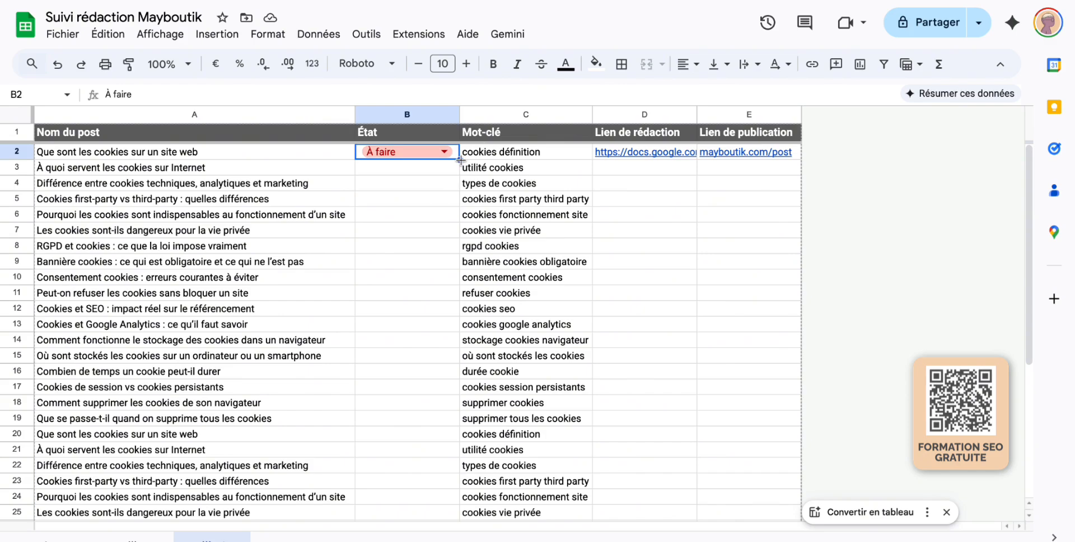
left_click_drag(459, 160, 429, 481)
scroll(434, 413, "down", 5)
scroll(428, 477, "up", 5)
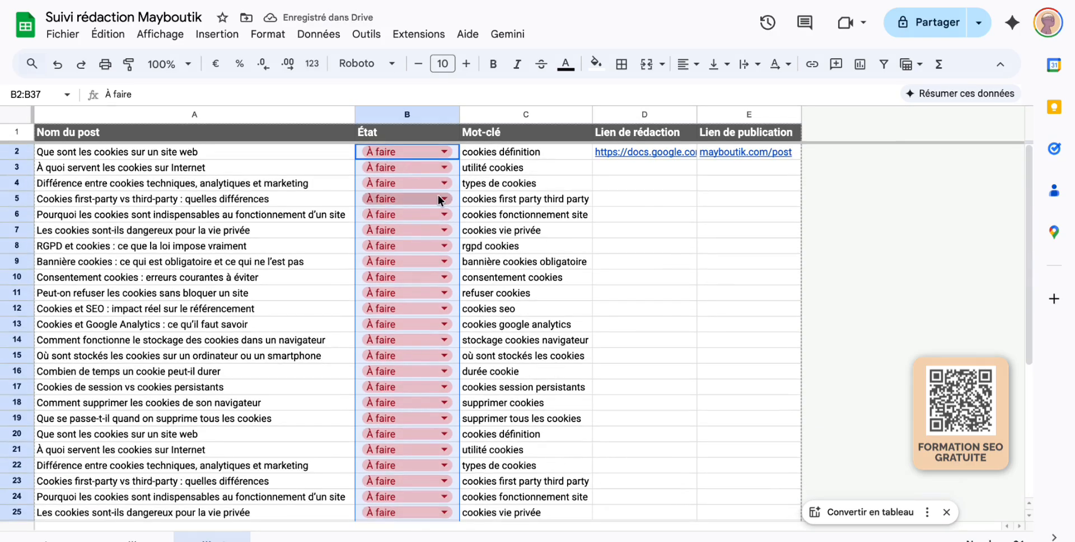
scroll(449, 200, "down", 5)
scroll(493, 221, "up", 5)
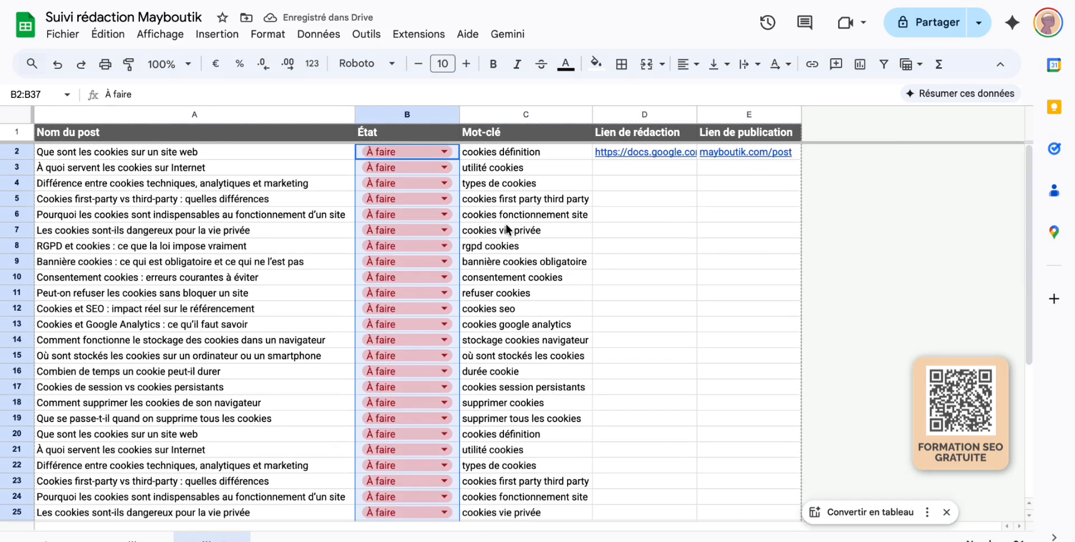
left_click(494, 170)
Set the statuses in B3 to B7 to Plan terminé, Rédaction terminée, Mise en page terminée, Programmé and Publié, in that order.
left_click(441, 168)
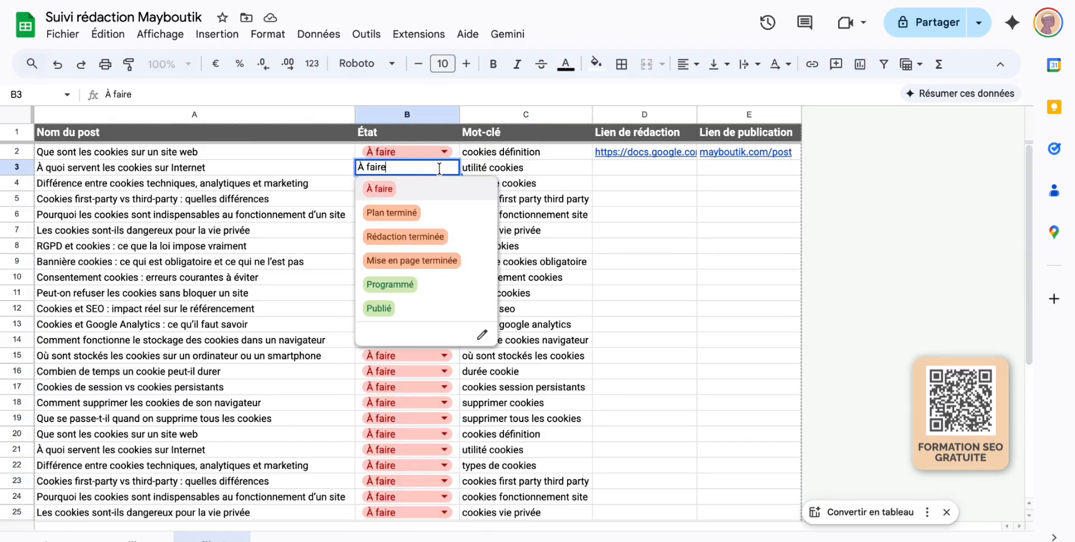
left_click(436, 217)
left_click(445, 185)
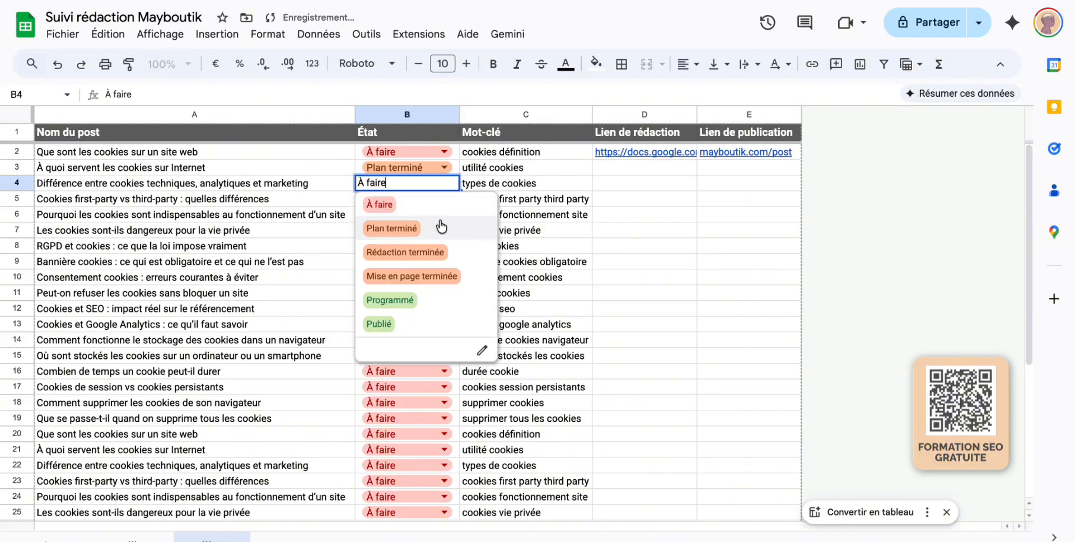
left_click(438, 253)
left_click(441, 200)
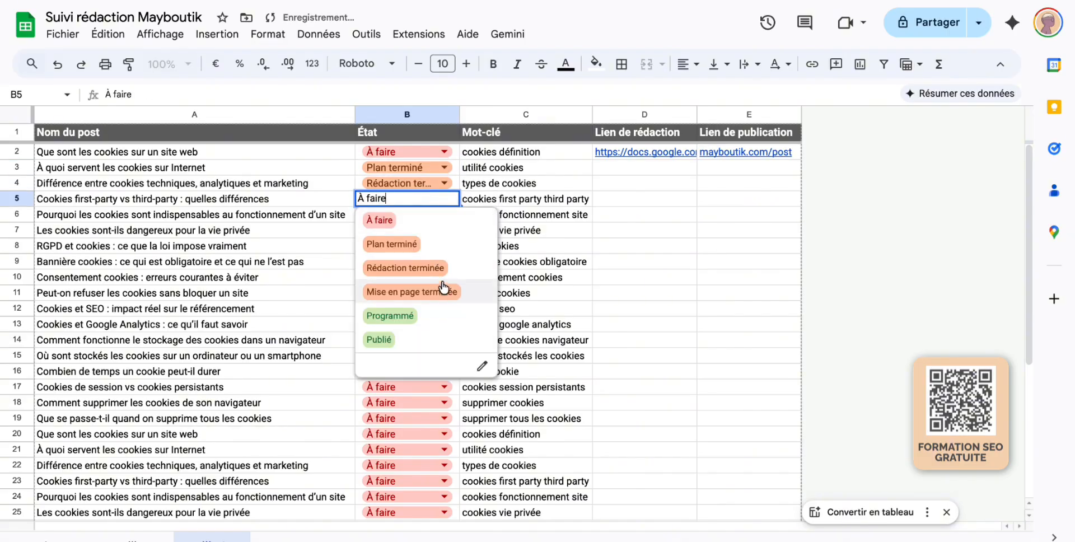
left_click(444, 289)
left_click(444, 215)
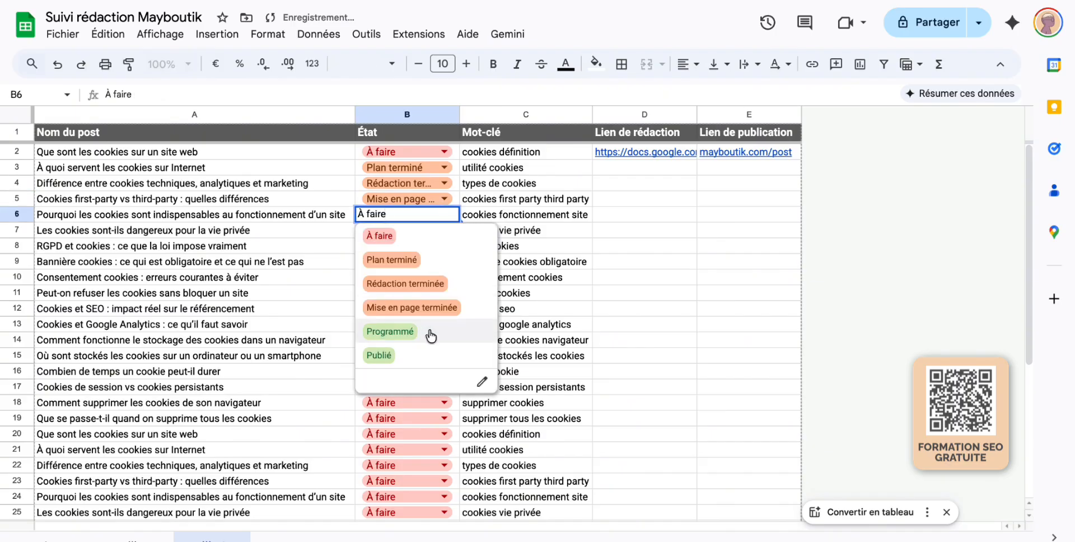
left_click(431, 334)
left_click(440, 233)
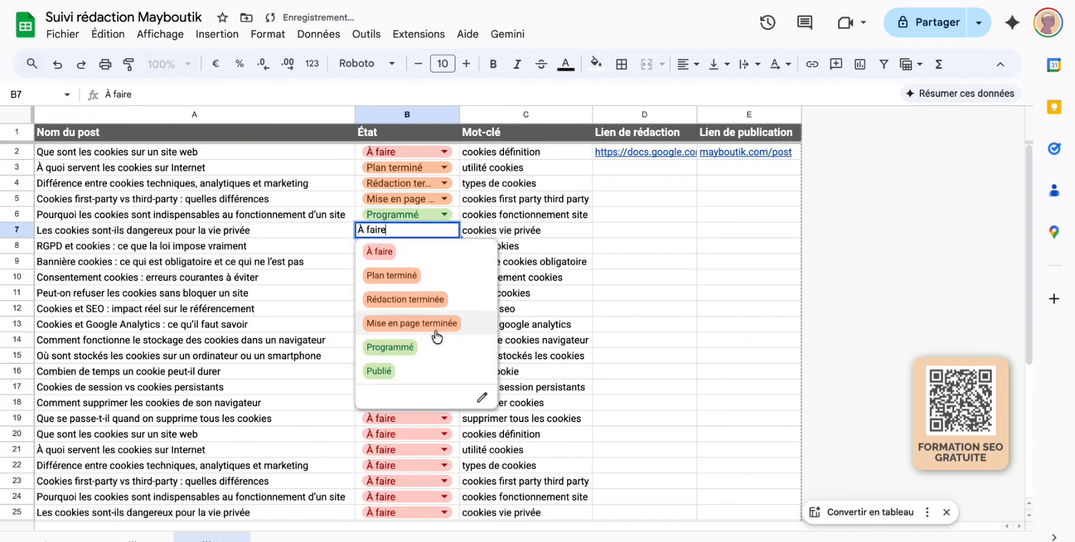
left_click(437, 371)
left_click(538, 260)
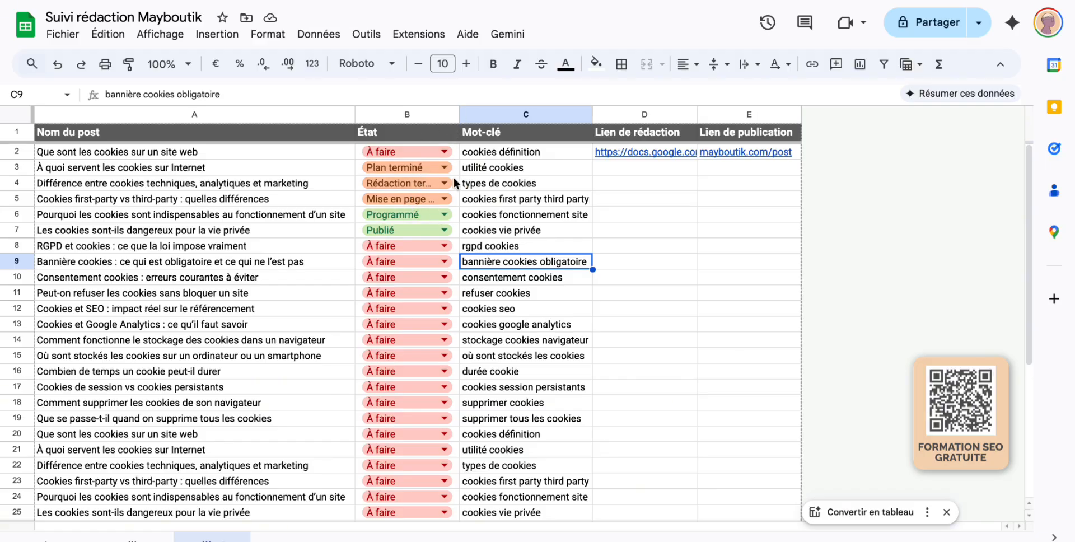
Fit the width of the État column to its content so the full status labels show.
left_click(482, 183)
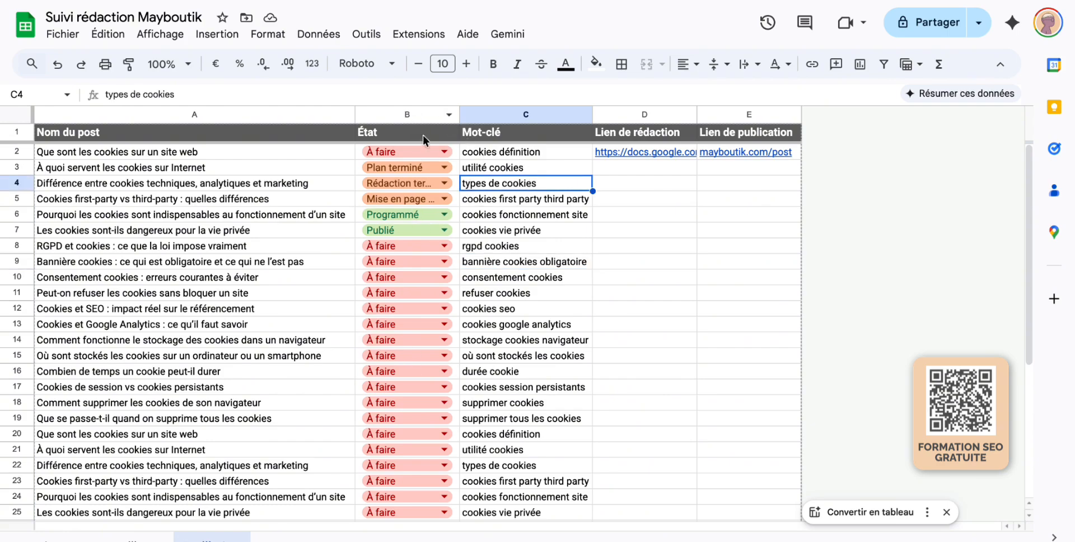
double_click(457, 114)
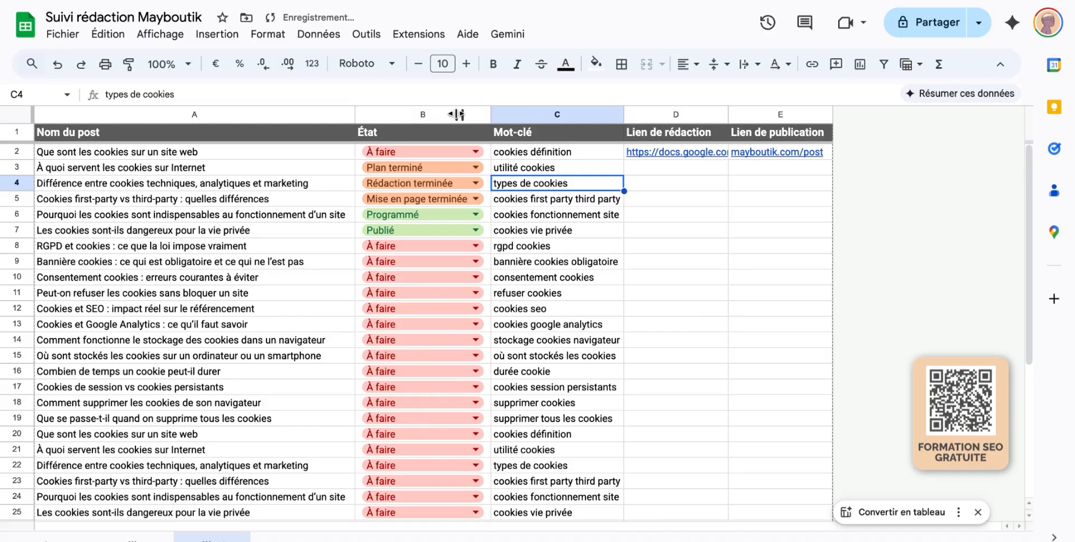
left_click(603, 242)
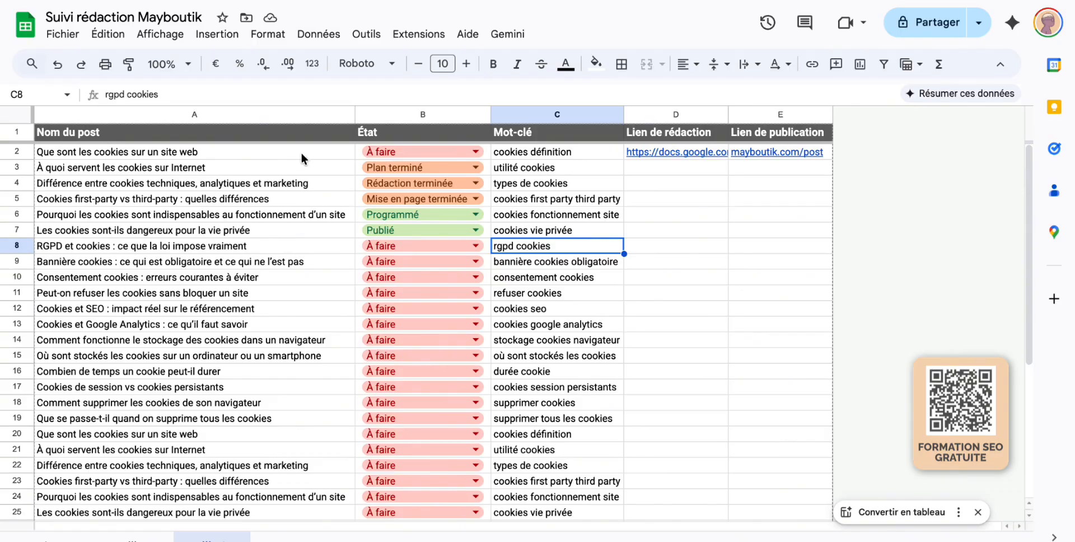
left_click(260, 150)
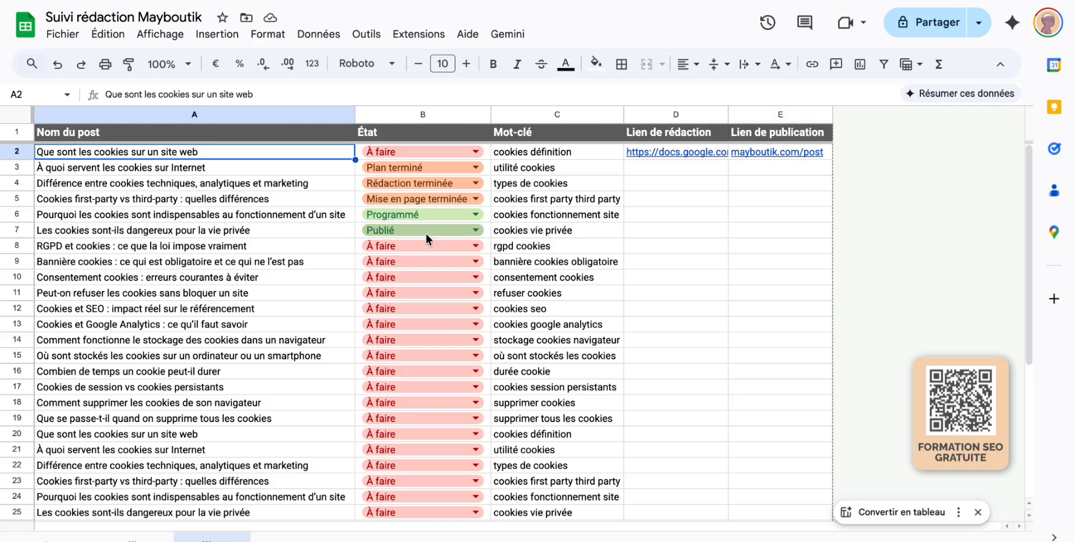
Examine how rows are coloured by status in the finished example sheet, comparing it with the current tracking sheet.
left_click(136, 538)
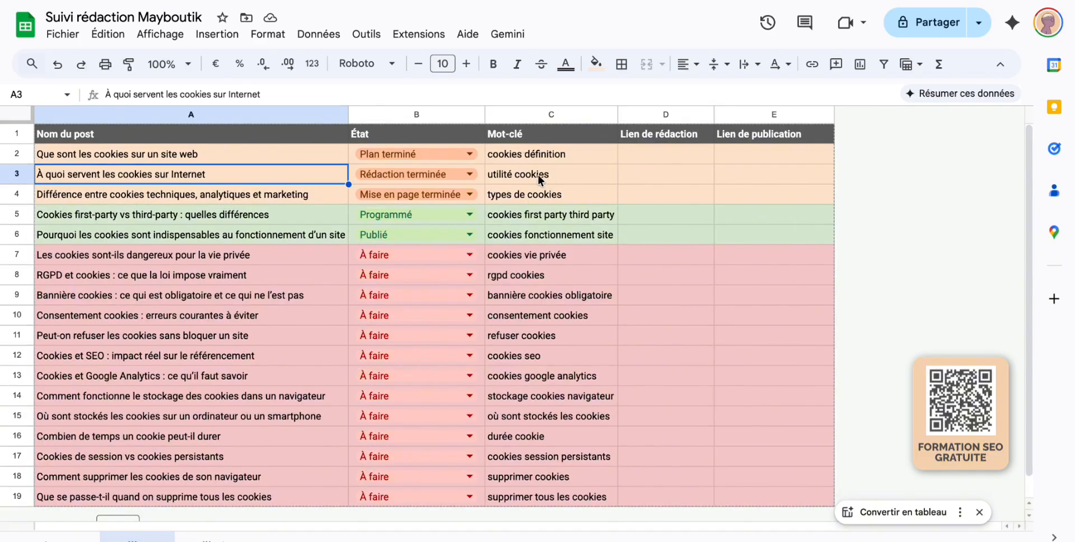
left_click(213, 537)
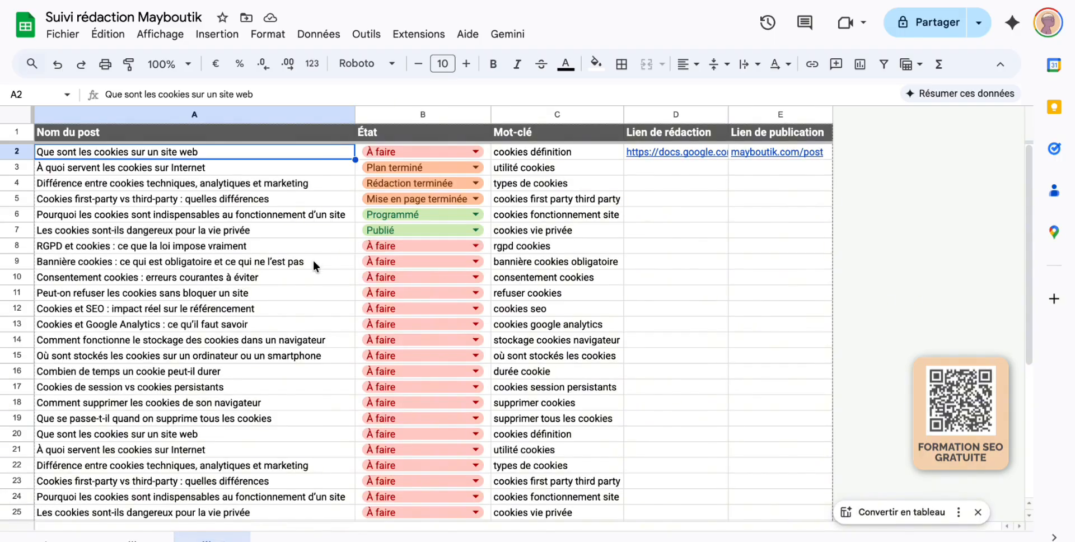
scroll(313, 260, "down", 9)
scroll(313, 259, "up", 9)
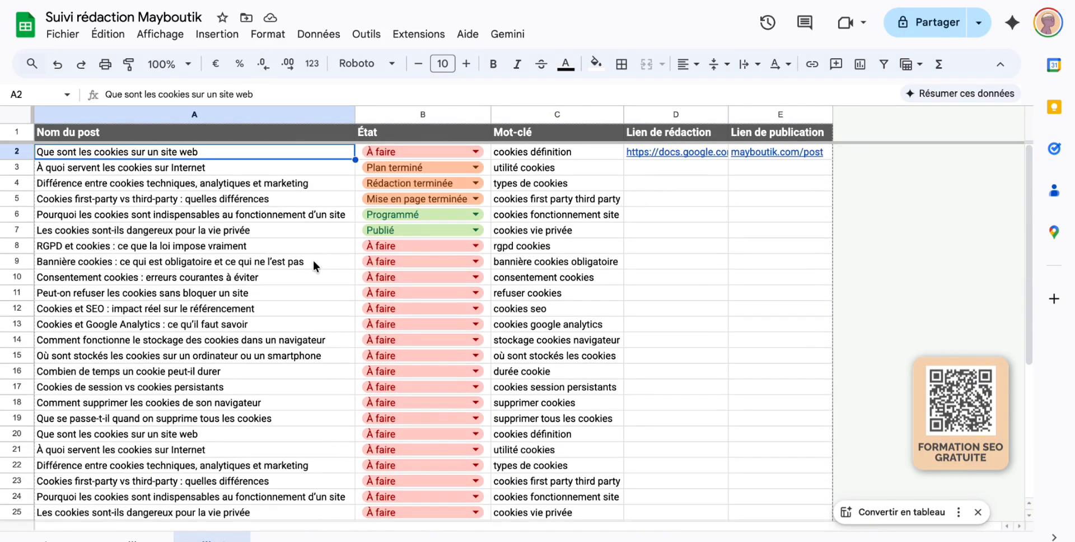
left_click(138, 537)
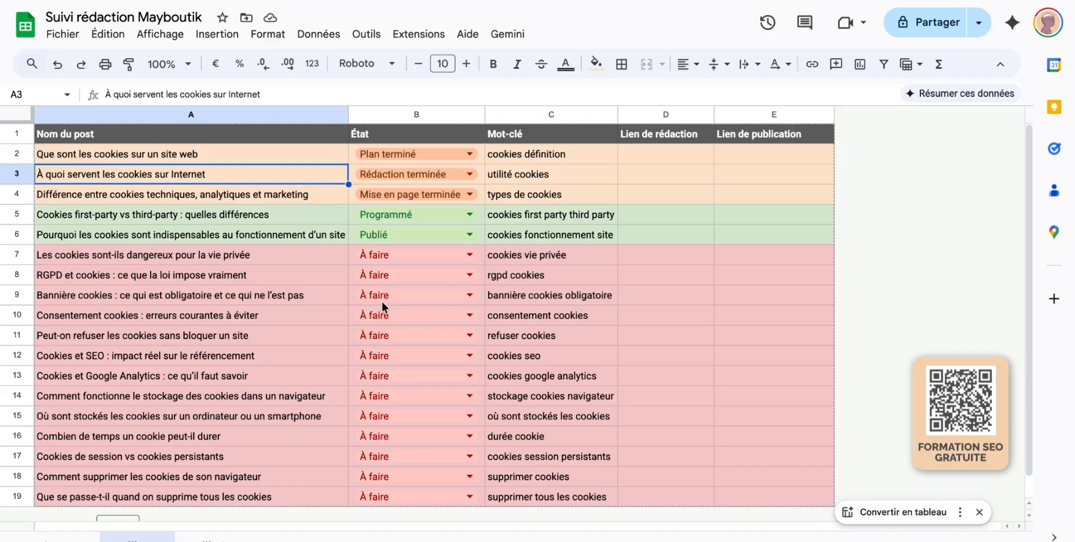
left_click(212, 538)
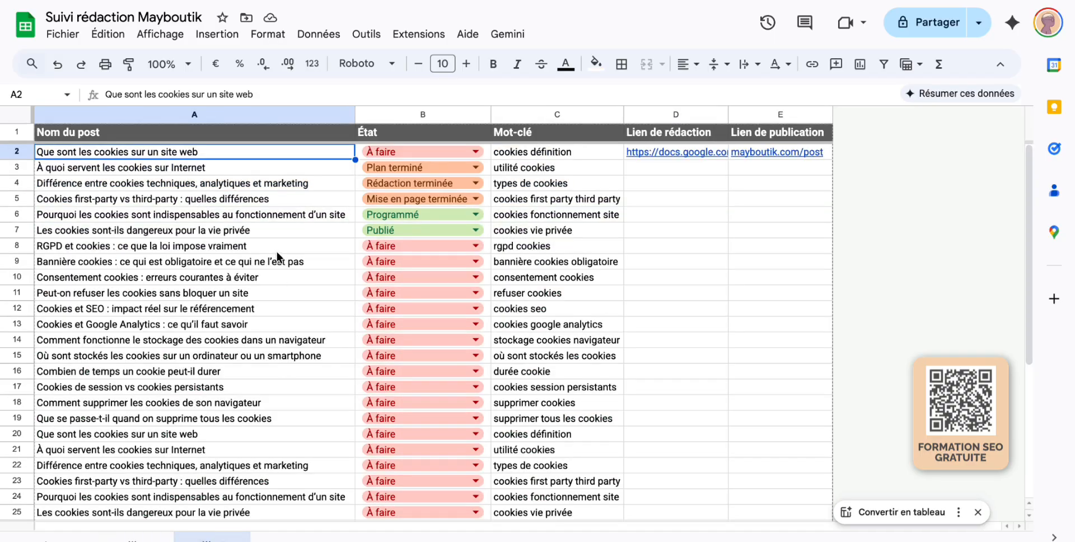
Create a conditional formatting rule for range A2:E37 with the custom formula =$B2="À faire".
left_click(9, 107)
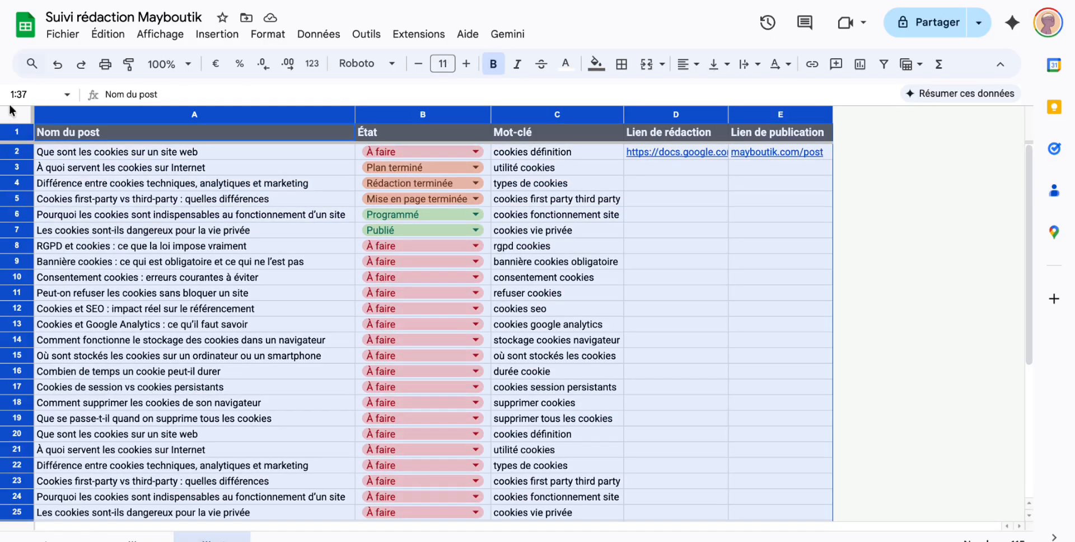
left_click(267, 35)
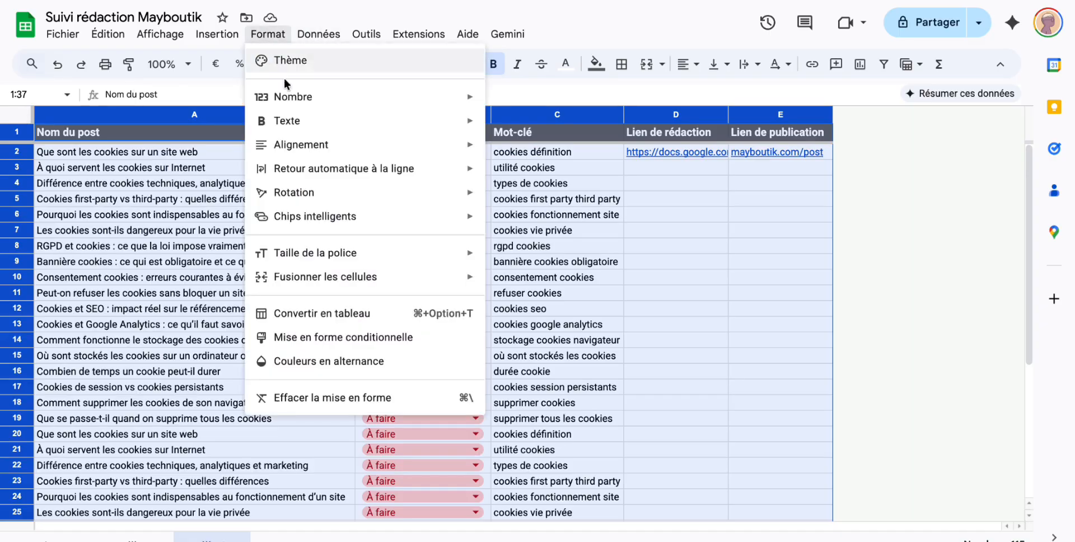
left_click(343, 337)
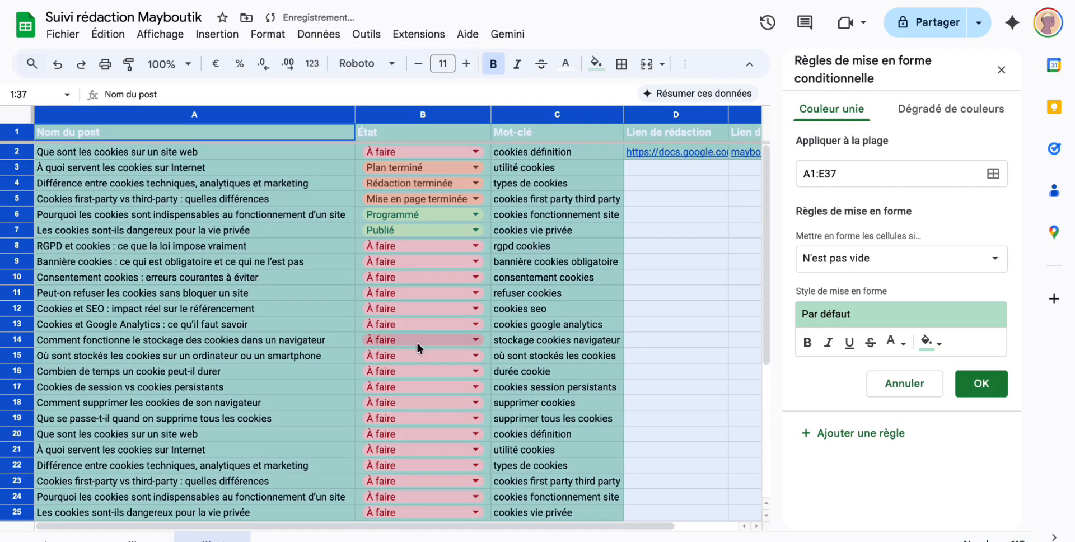
left_click(893, 255)
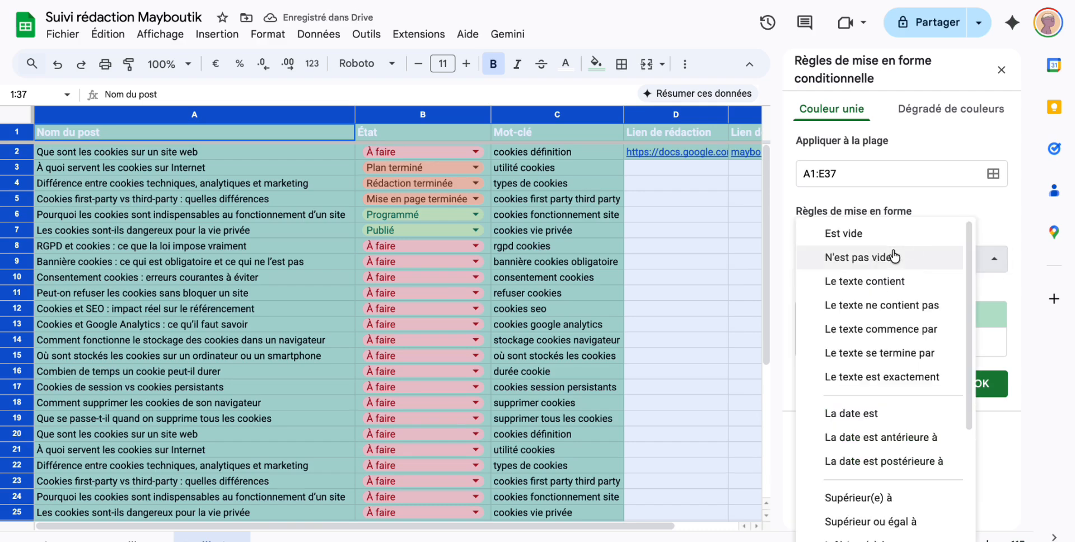
scroll(899, 482, "down", 3)
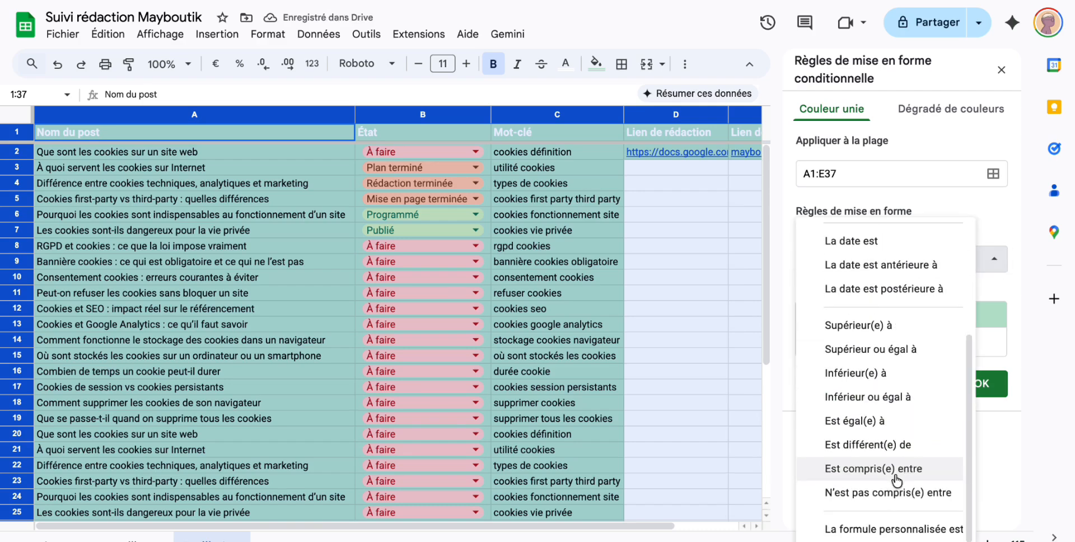
left_click(890, 529)
left_click(843, 292)
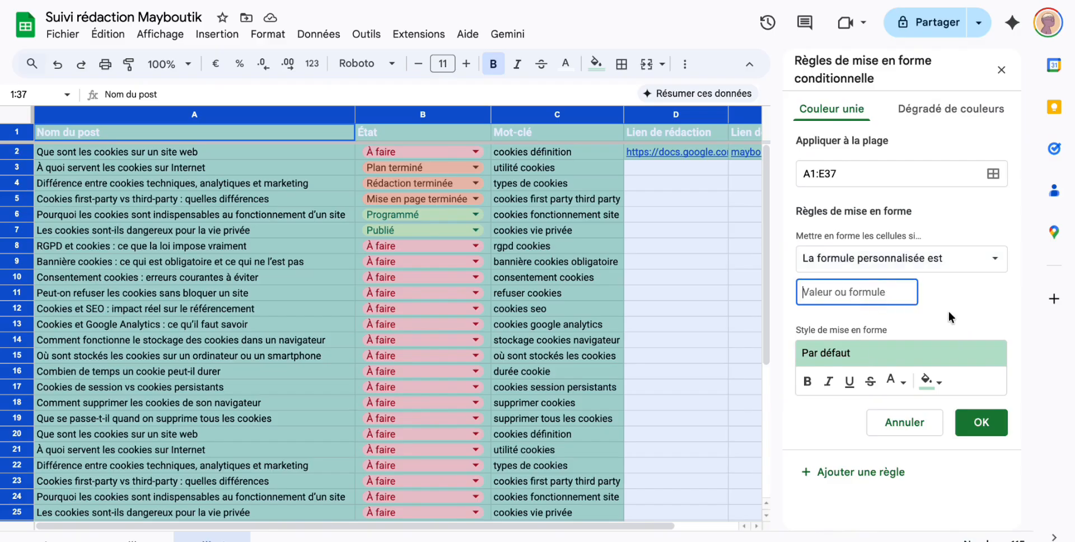
type("=$B2=\"À faire\"")
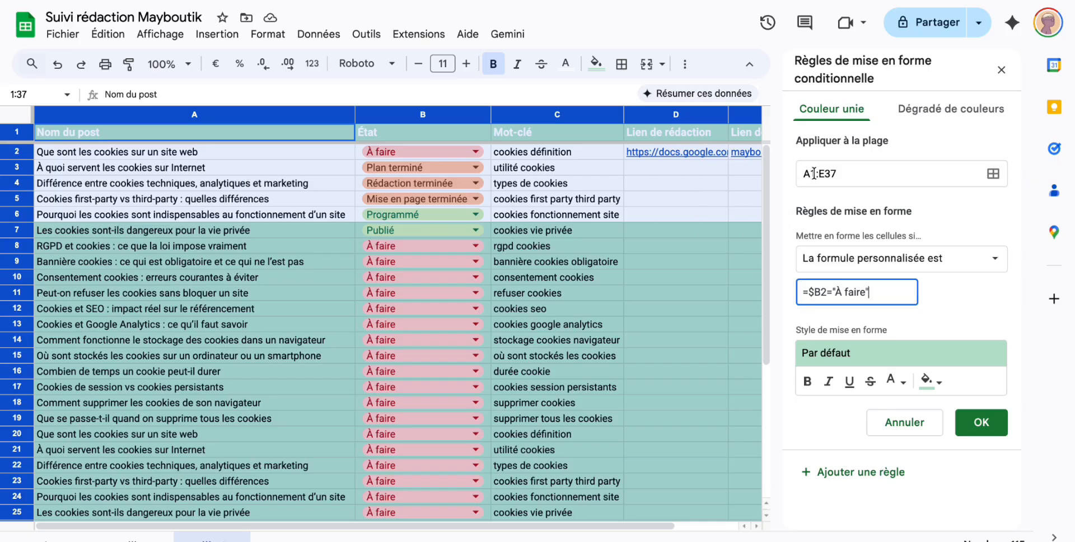
left_click_drag(814, 174, 818, 174)
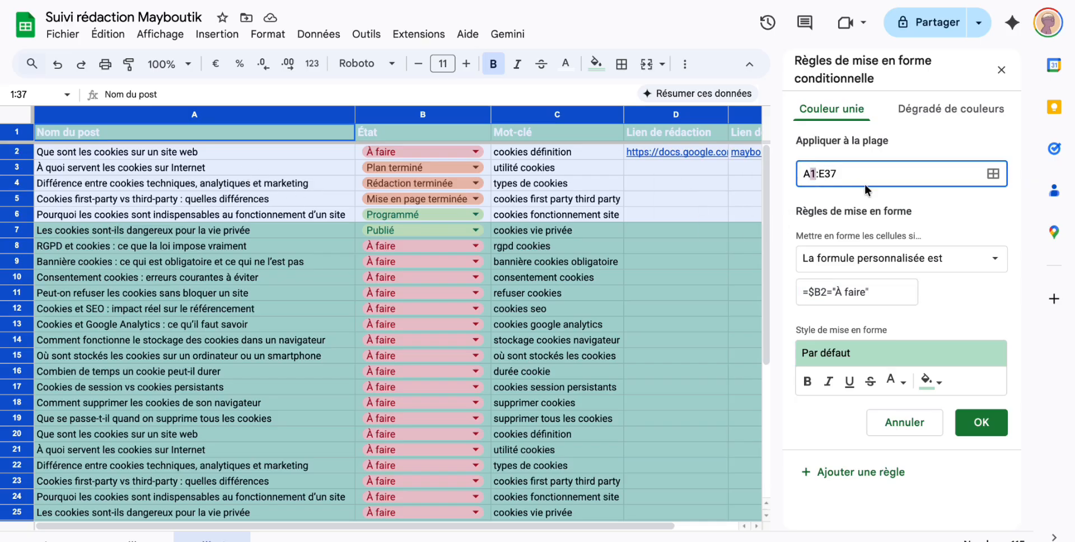
type("2")
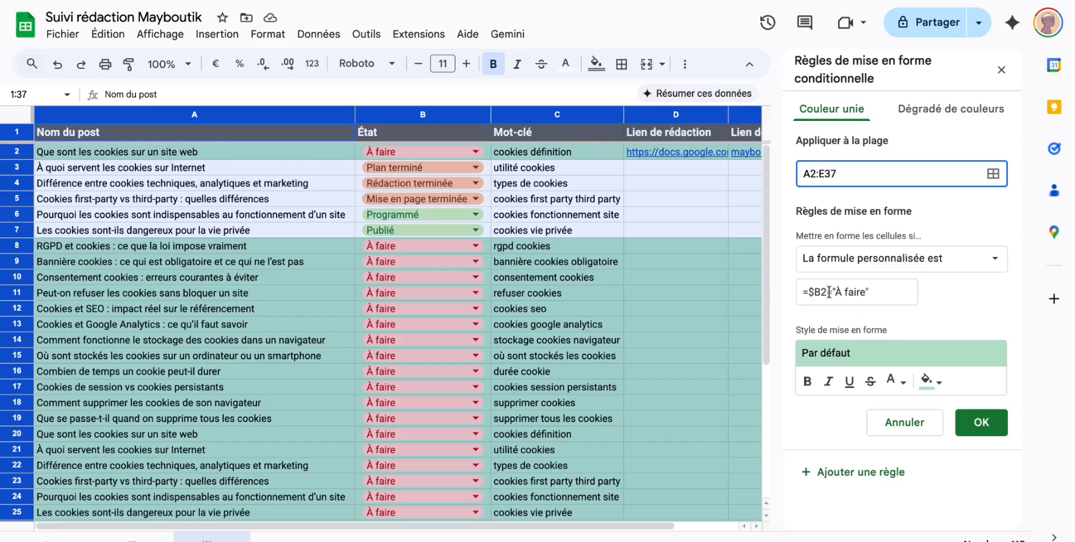
Set the fill colour of the À faire formatting rule to light red.
left_click(810, 293)
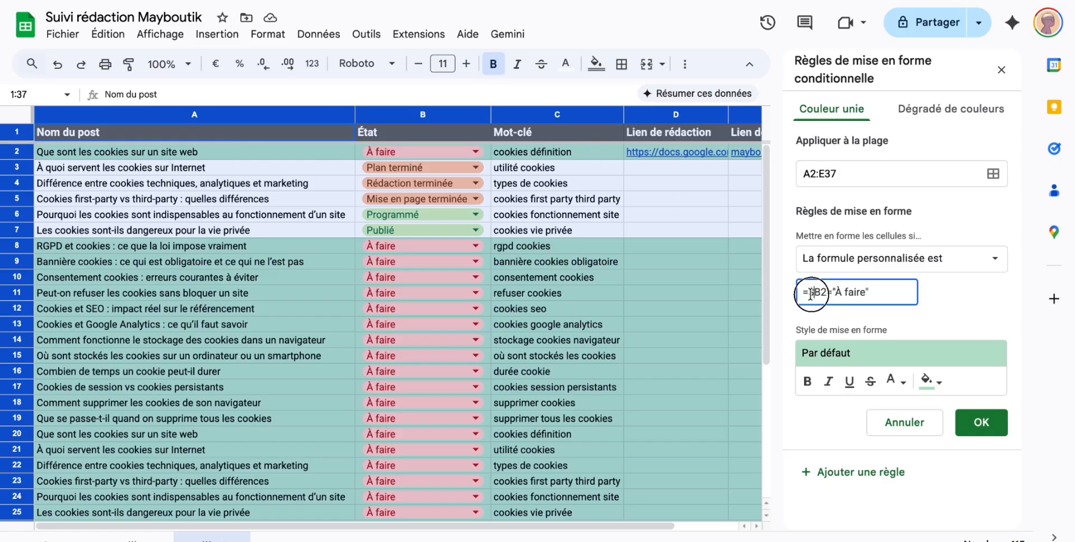
left_click(873, 294)
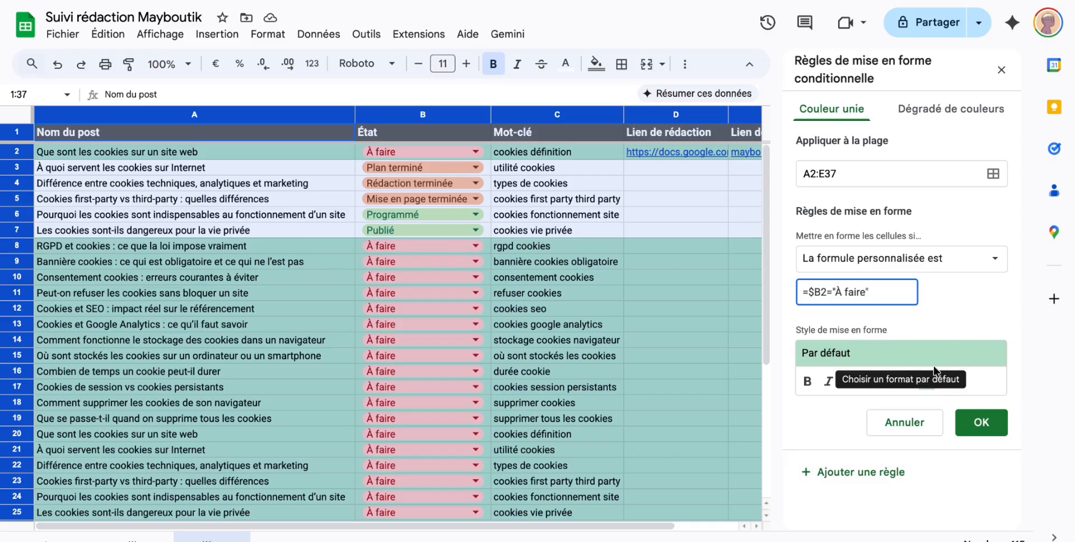
left_click(929, 381)
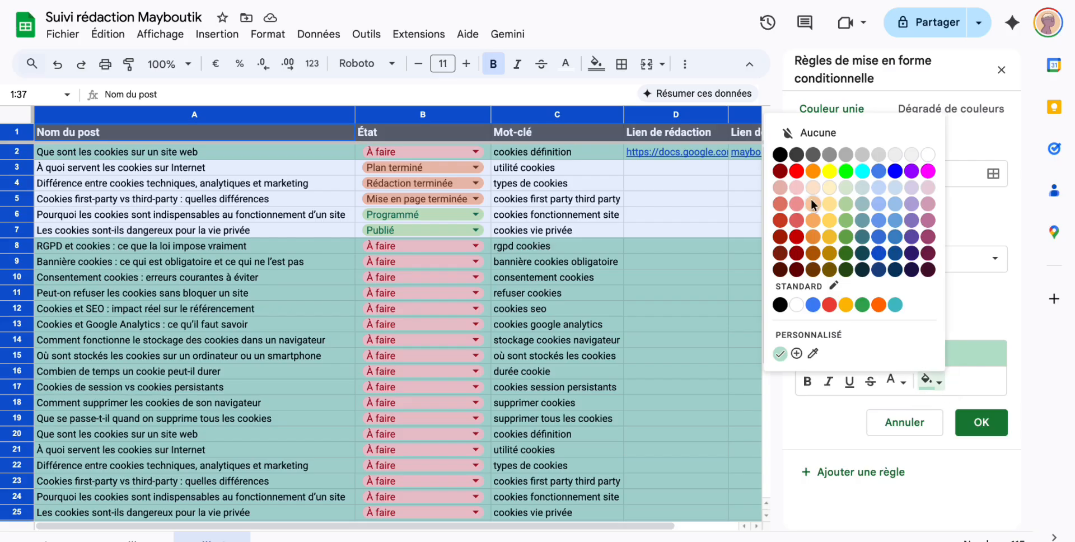
left_click(797, 189)
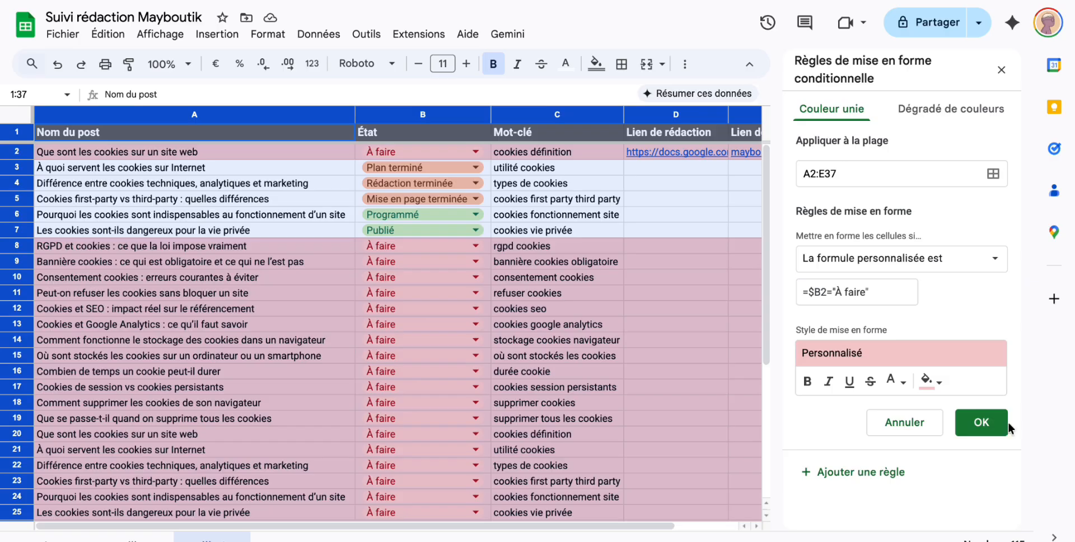
Add a conditional formatting rule for A2:E37 with the custom formula =$B2="Plan terminé" and a light orange fill.
left_click(837, 473)
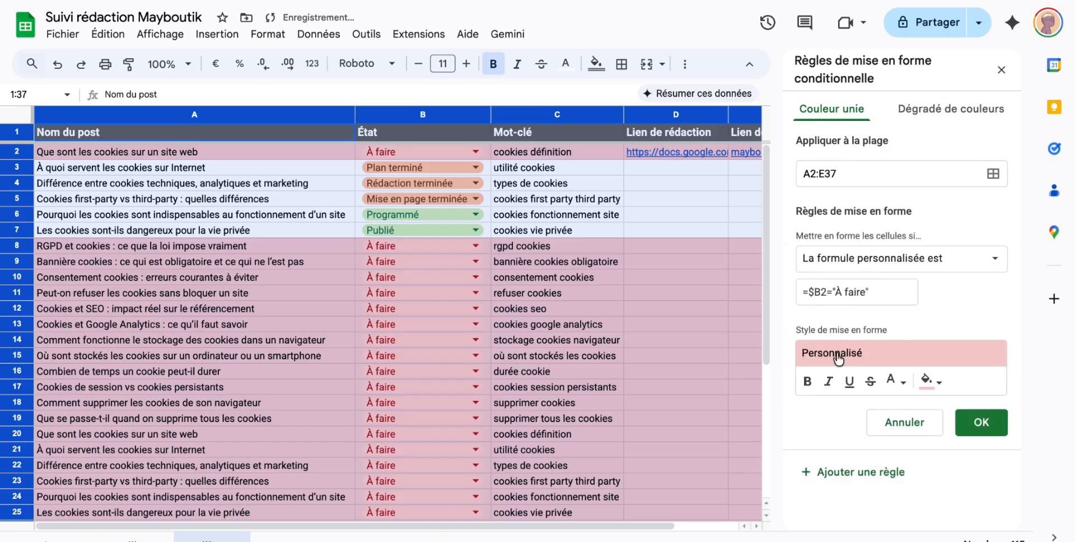
left_click(880, 297)
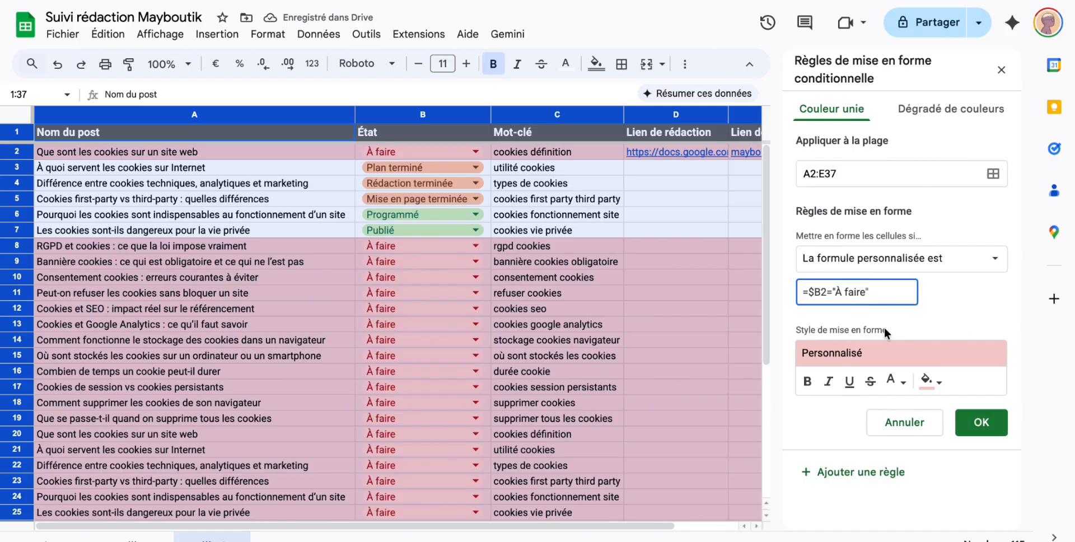
key("Left")
key("ctrl+shift+Left")
key("ctrl+shift+Left")
type("Plan terminé")
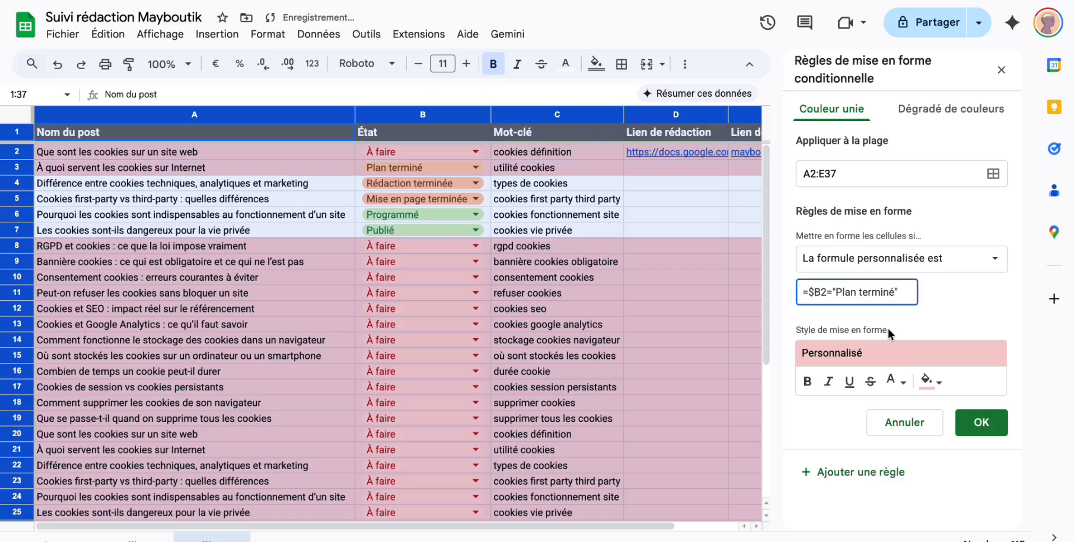
left_click(937, 381)
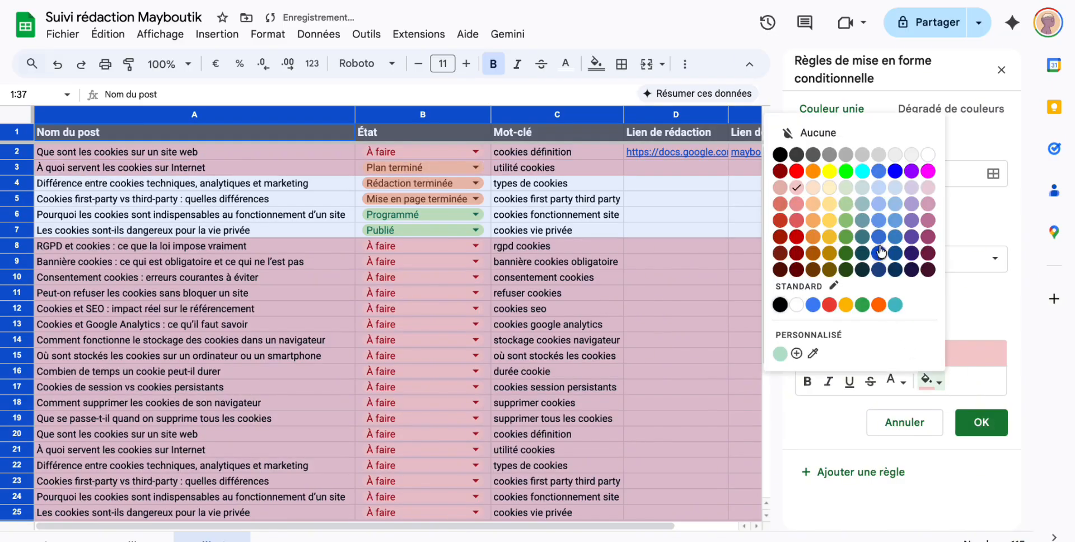
left_click(817, 183)
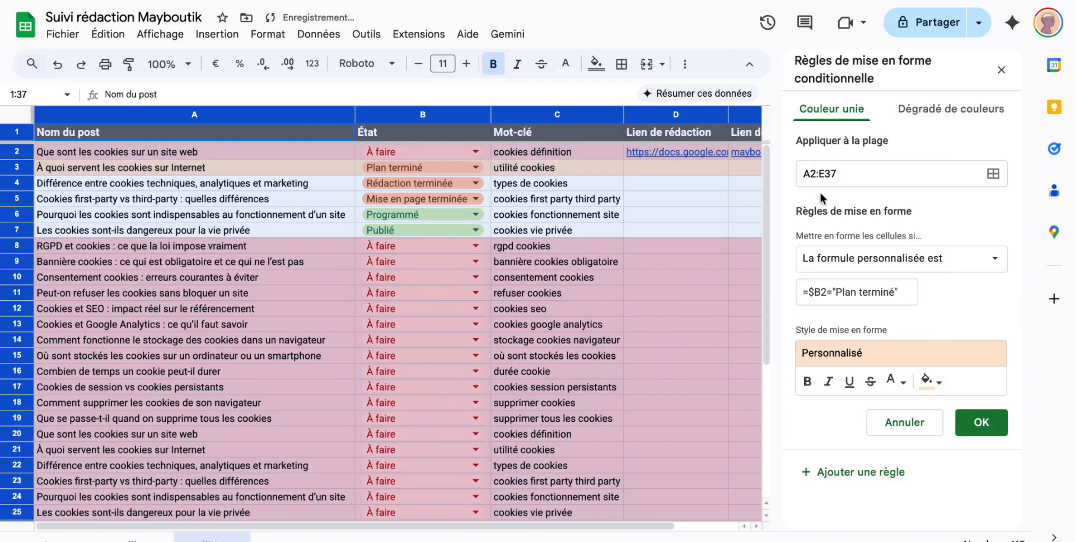
Add another rule for A2:E37 with the custom formula =$B2="Rédaction terminée", keeping the light orange fill.
left_click(892, 474)
left_click(892, 292)
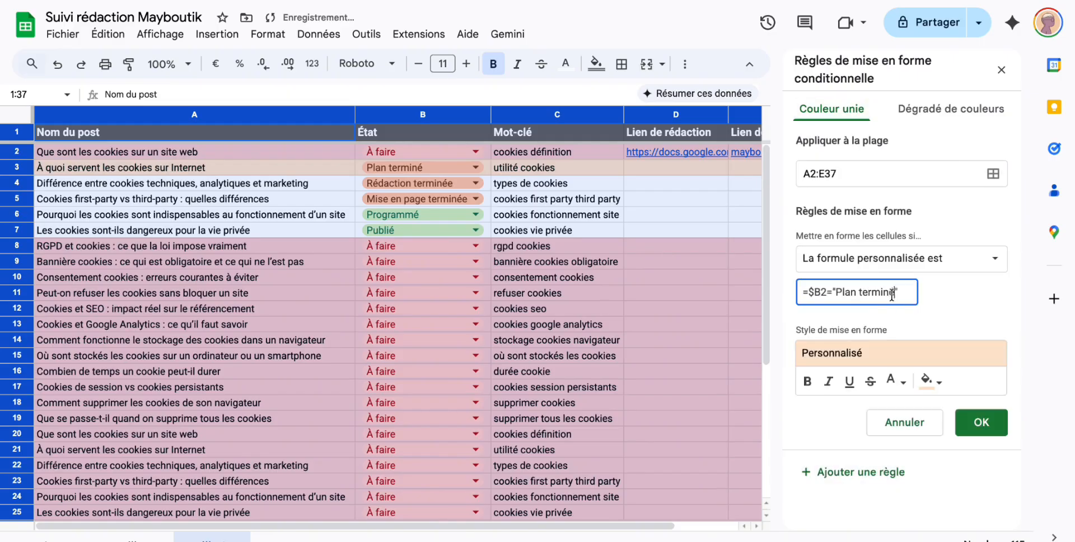
key("alt+shift+Left")
key("alt+shift+Left")
type("Ré")
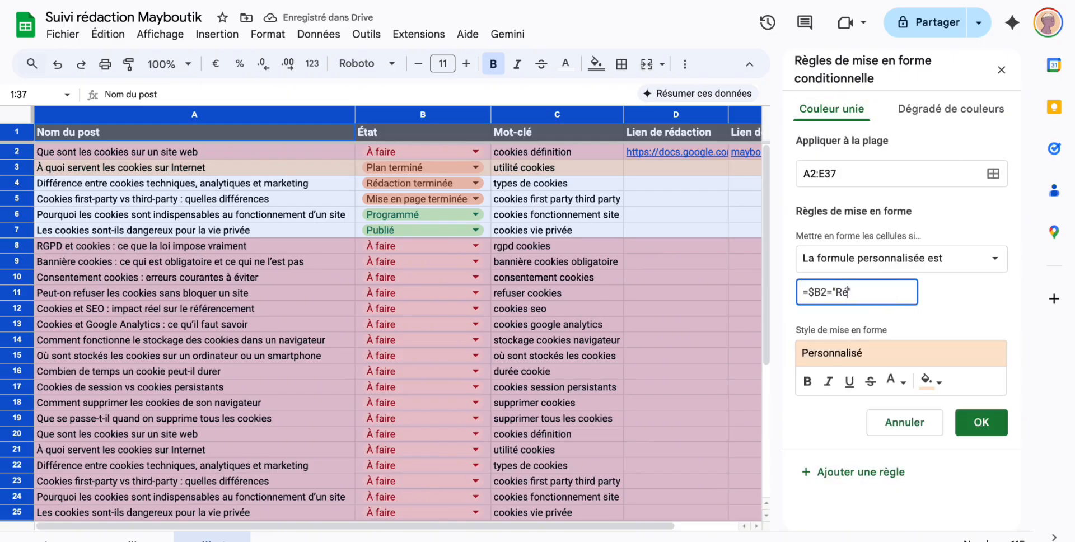
type("daction terminée")
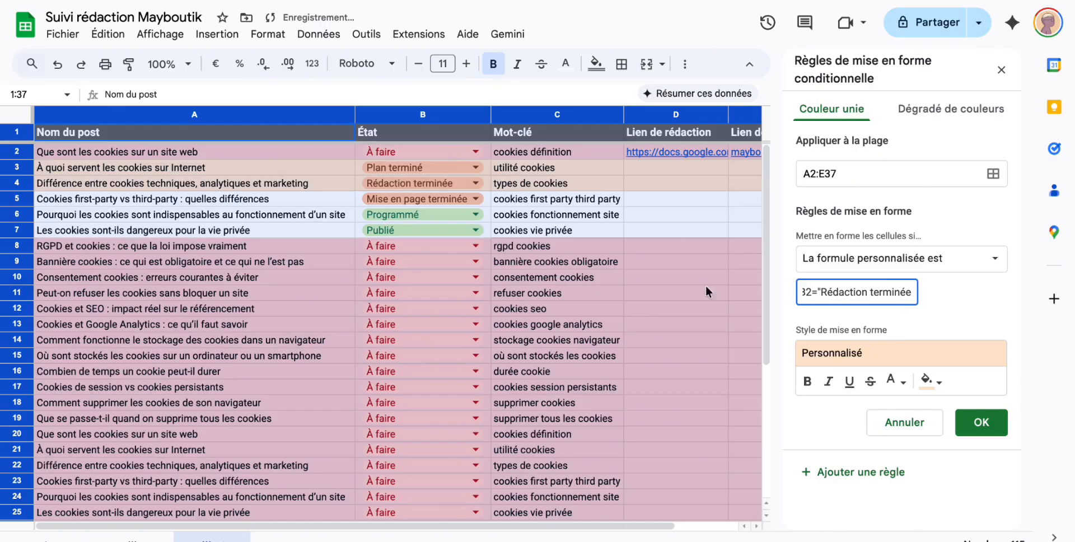
Add a light orange row rule for A2:E37 with the custom formula =$B2="Mise en page terminée".
left_click(840, 472)
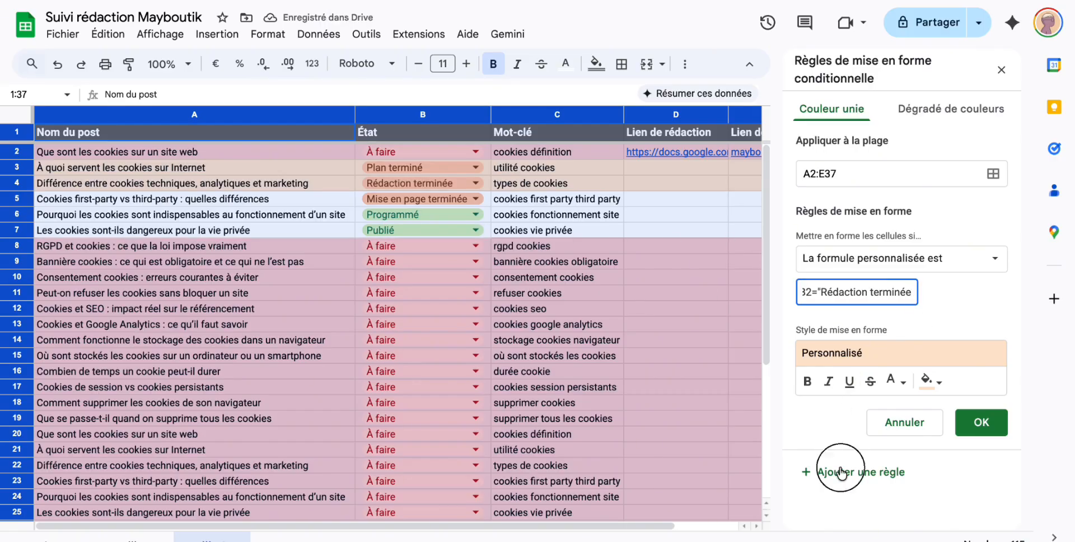
left_click(835, 293)
left_click_drag(836, 292, 909, 292)
type("Mise en page terminée")
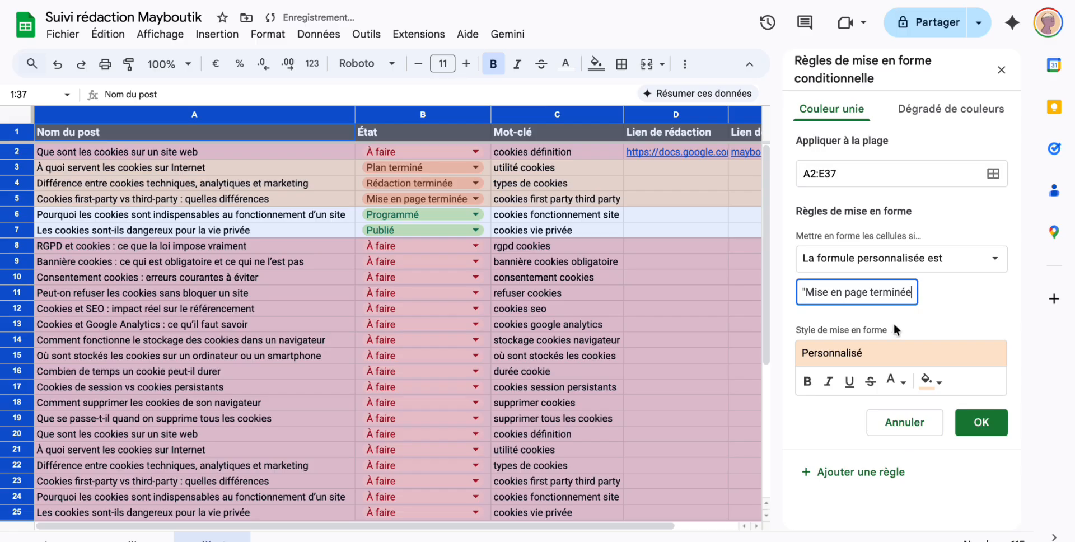
Add a rule for A2:E37 with the custom formula =$B2="Programmé" and a light green fill.
left_click(880, 471)
left_click_drag(836, 292, 908, 292)
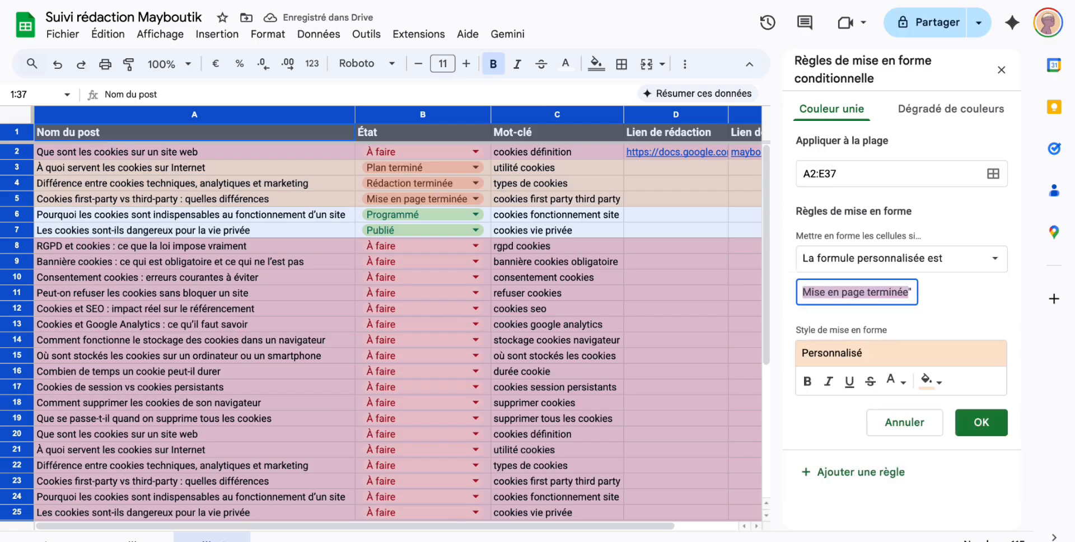
type("Programmé")
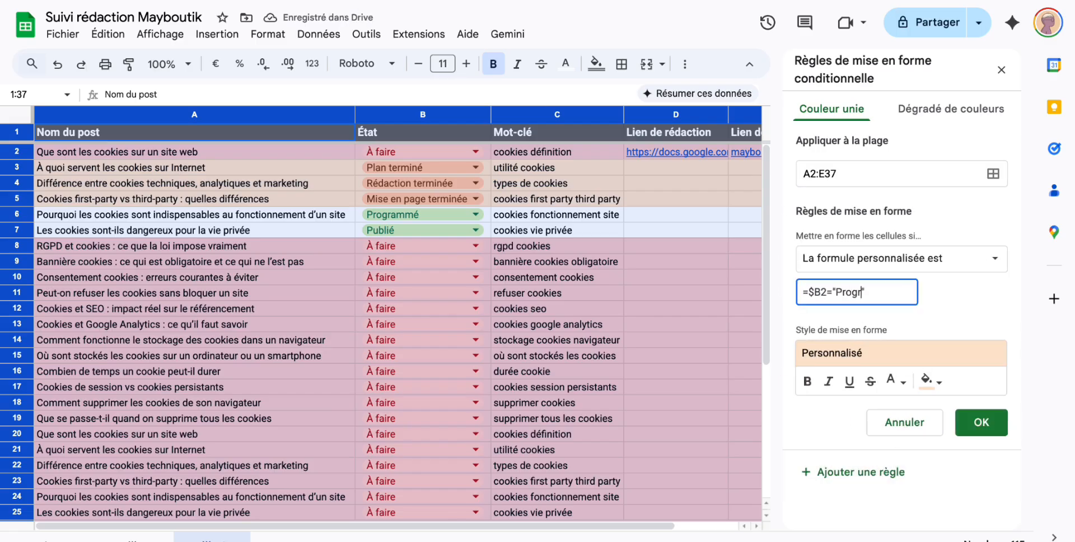
left_click(933, 382)
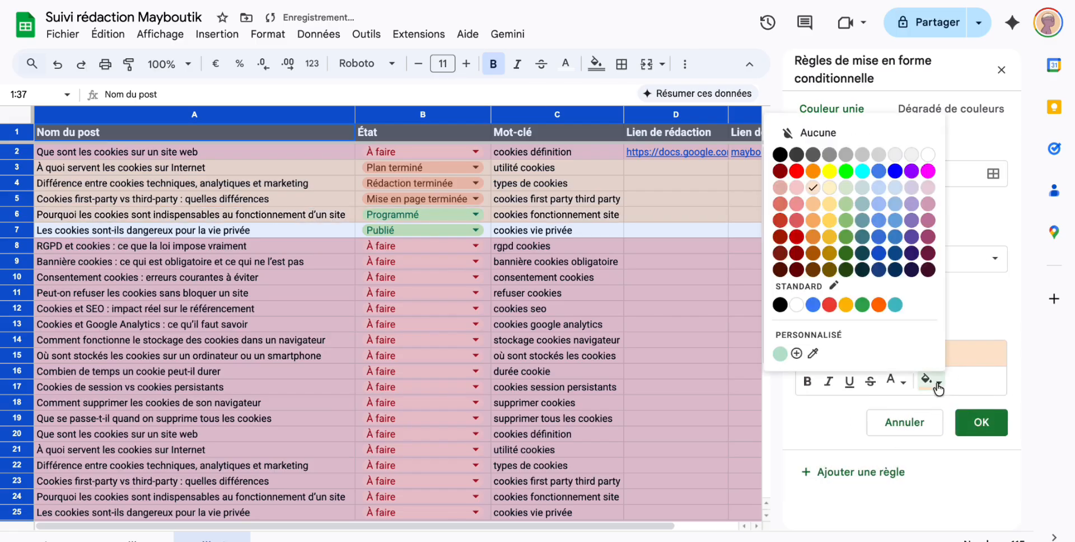
left_click(845, 187)
Add a final light green rule for A2:E37 with the custom formula =$B2="Publié" and save the rules.
left_click(863, 483)
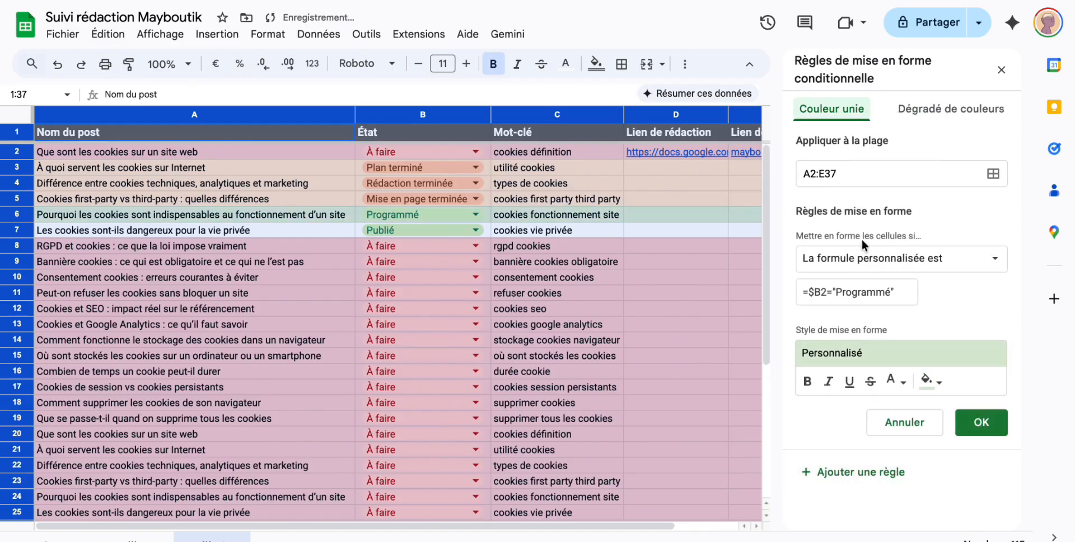
left_click(888, 287)
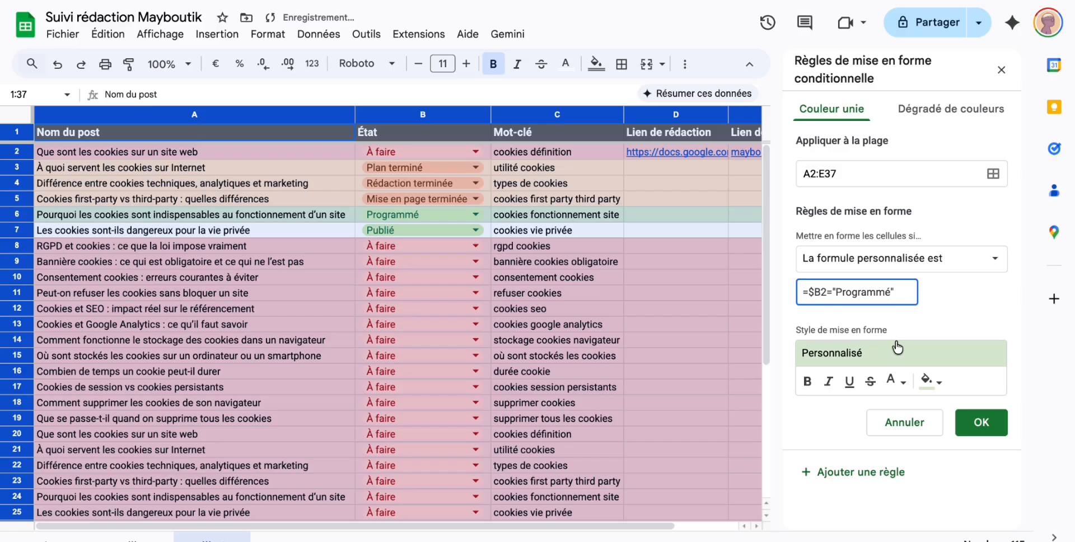
double_click(868, 292)
type("Publié")
key("Return")
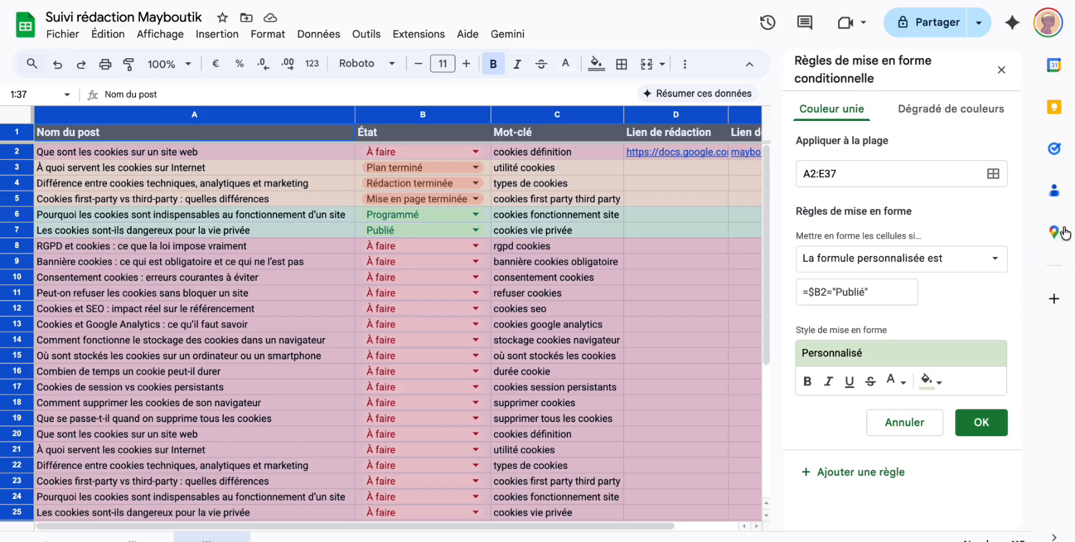
left_click(997, 432)
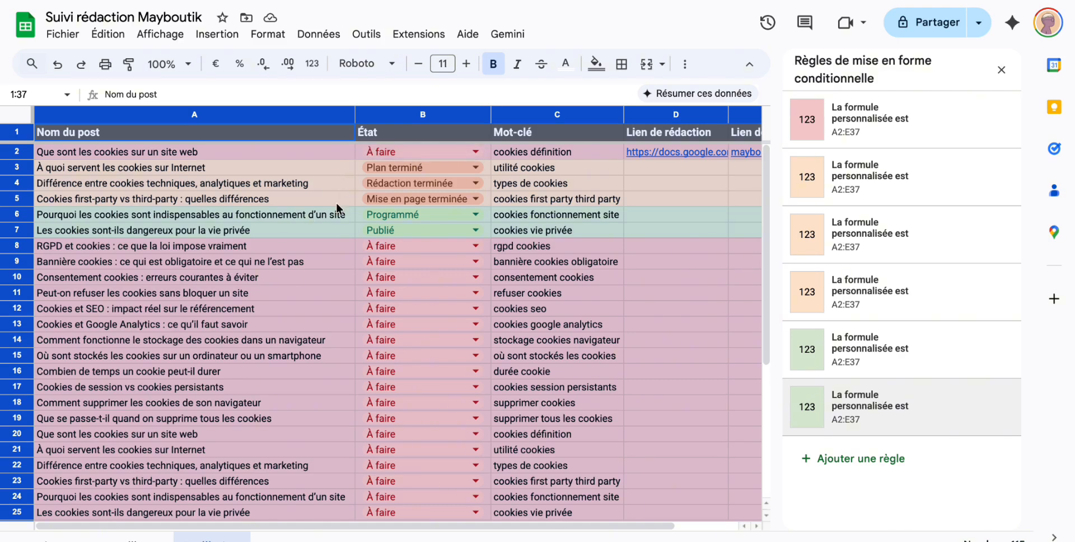
Close the conditional formatting rules and check the row colouring from the first post to the last row.
left_click(1001, 71)
scroll(629, 251, "down", 5)
scroll(630, 251, "up", 5)
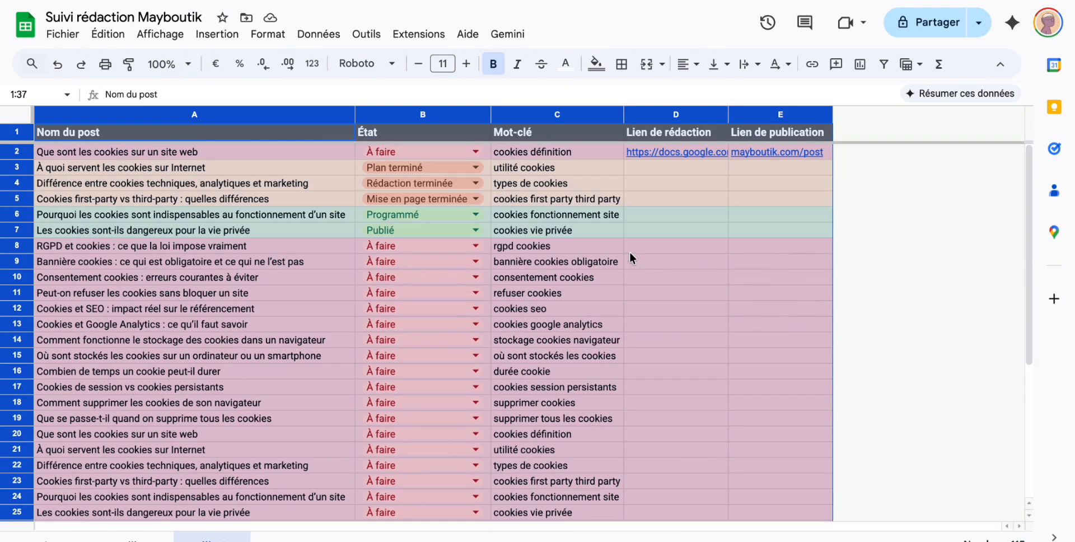
left_click(654, 232)
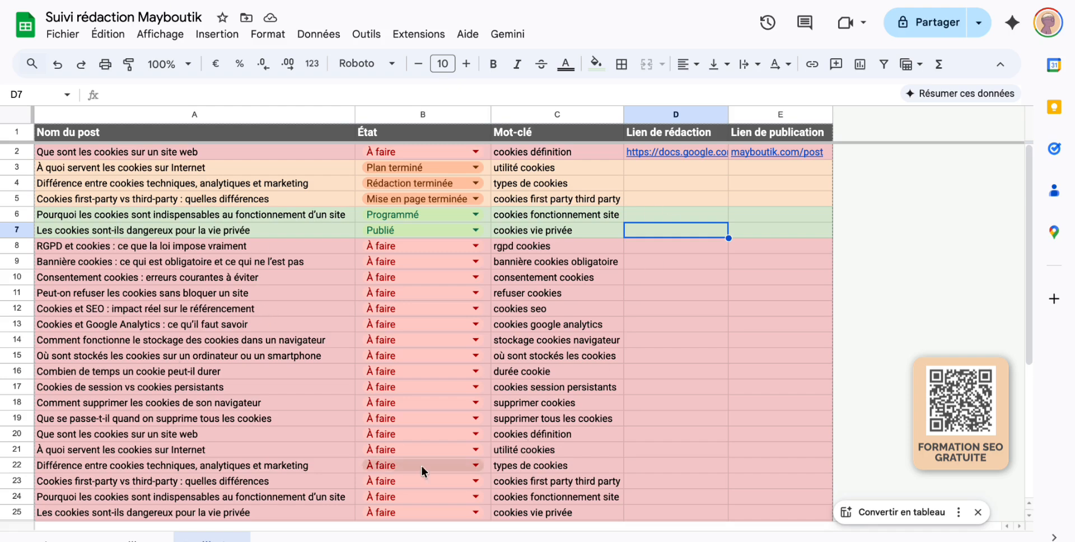
scroll(504, 368, "down", 5)
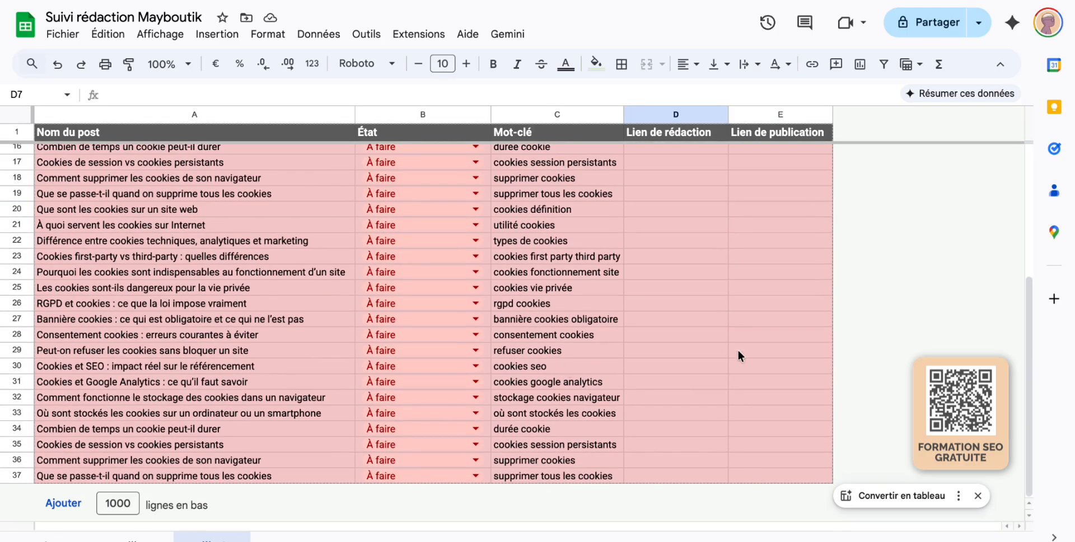
scroll(672, 325, "up", 5)
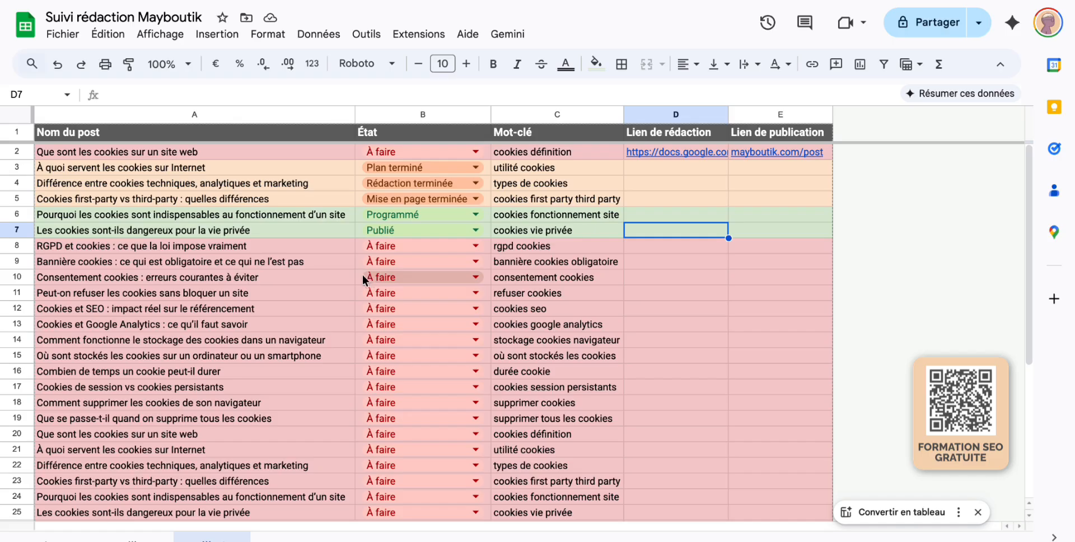
left_click(63, 36)
left_click(103, 135)
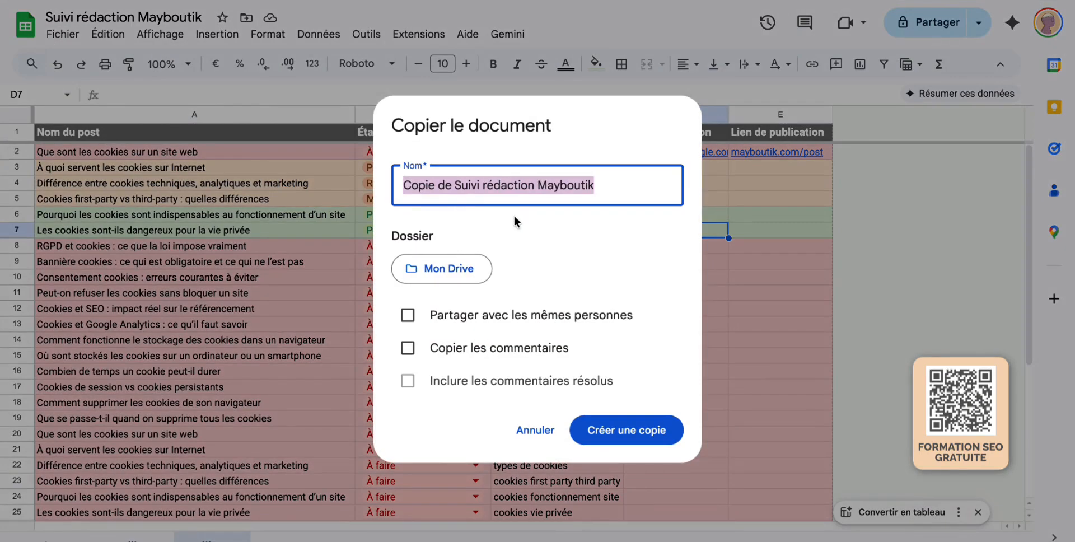
left_click(538, 434)
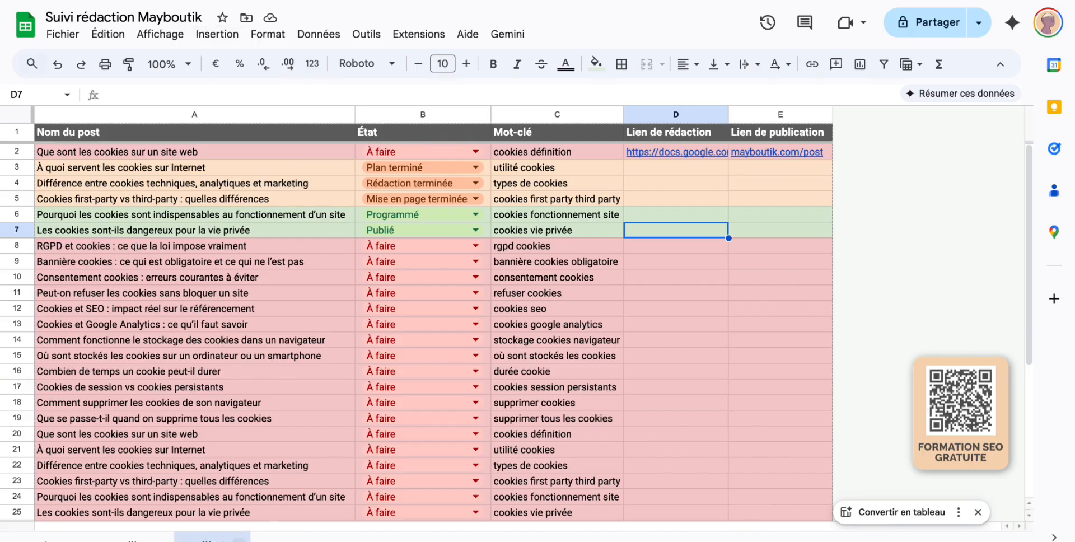
Duplicate the tracking sheet within the file and overwrite cells A3 and A2 of the duplicate with the test texts afeqfaq and azrzar.
right_click(235, 538)
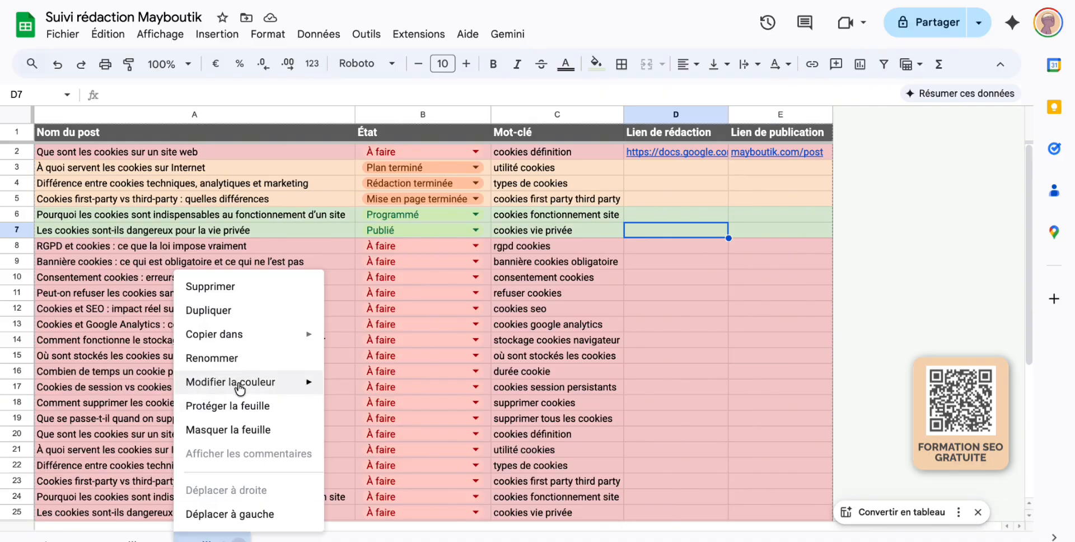
left_click(239, 309)
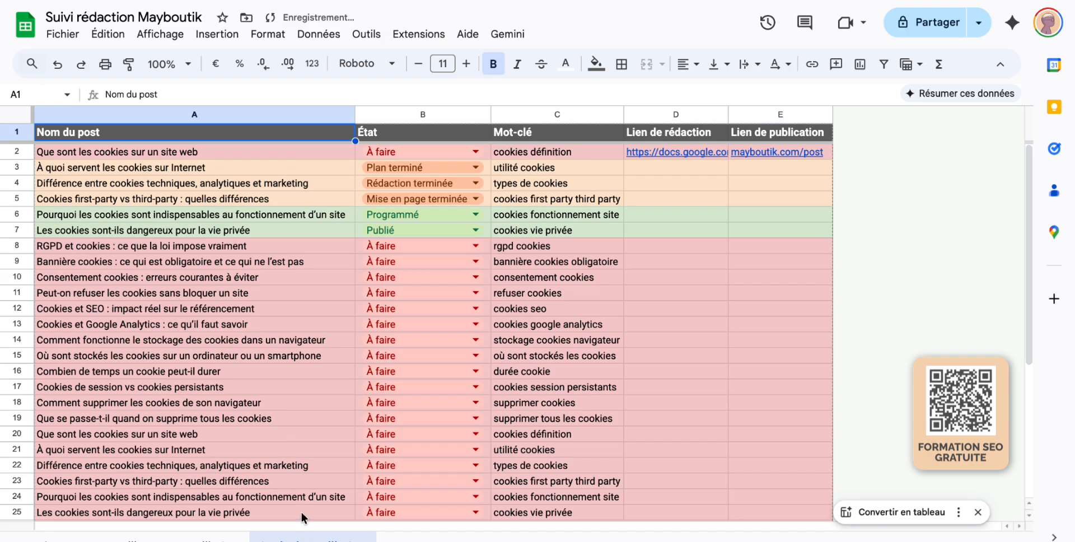
left_click(221, 244)
left_click(143, 166)
type("afeqfaq")
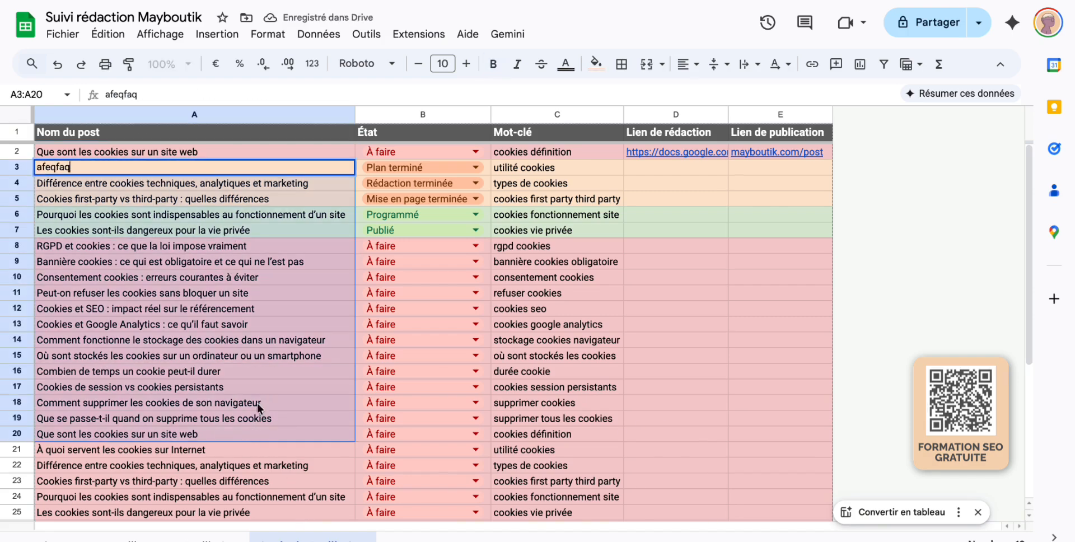
left_click(207, 324)
left_click(137, 152)
type("azrzar")
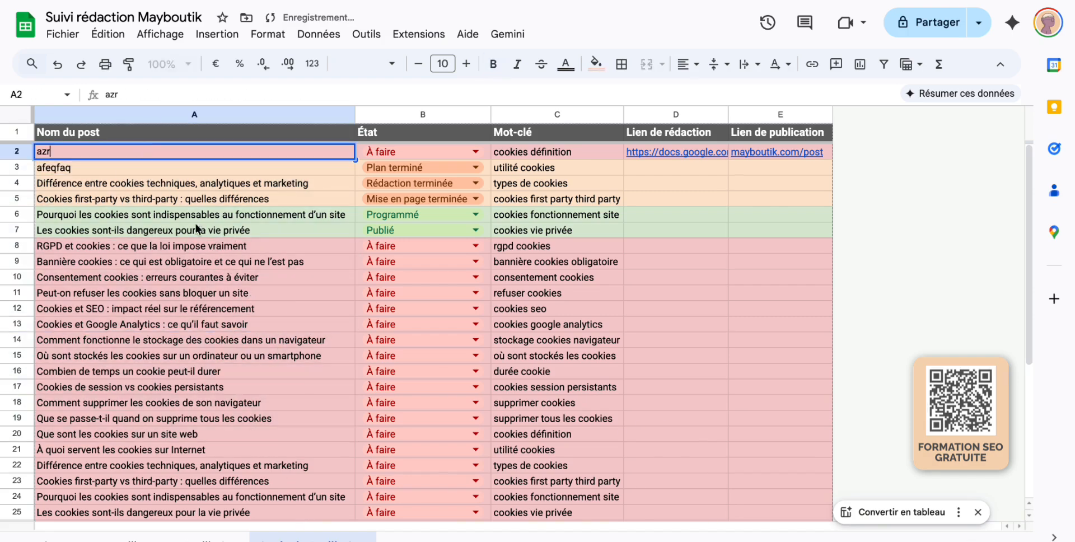
left_click(210, 247)
Compare the original tracking sheet with its duplicate and review the original's status-coloured rows down to row 37.
left_click(215, 539)
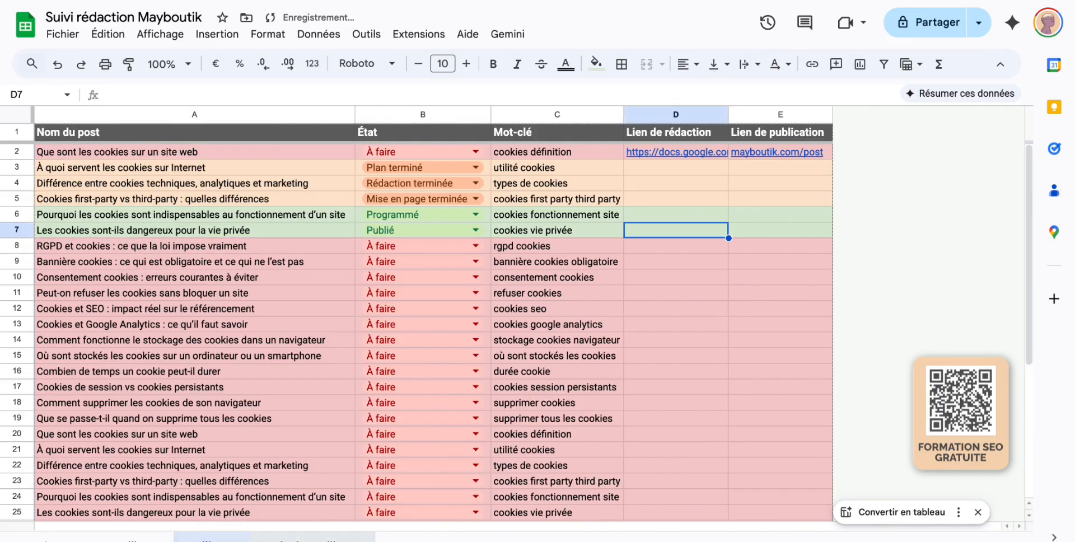
left_click(303, 539)
left_click(216, 538)
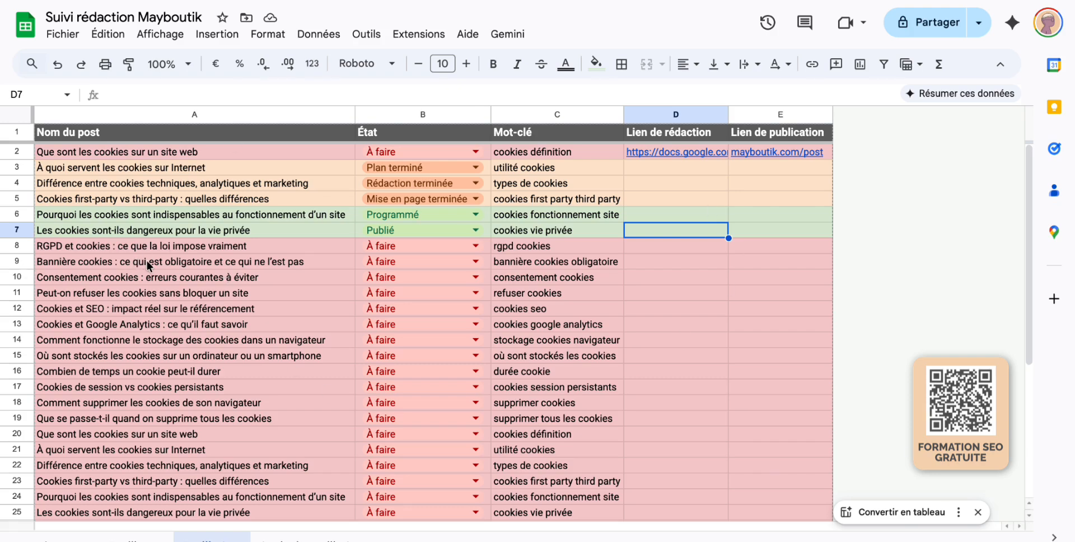
scroll(743, 316, "down", 10)
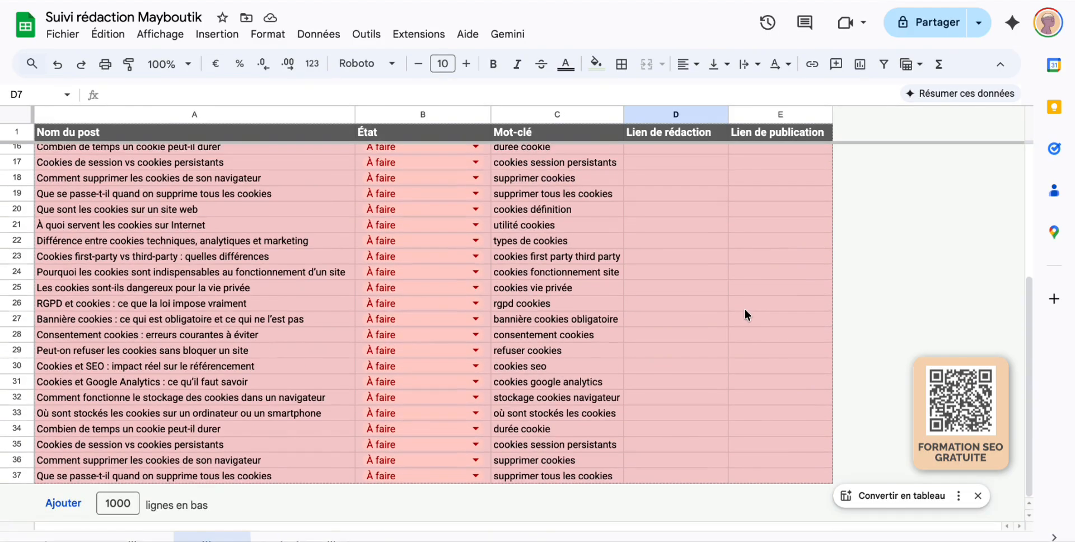
scroll(739, 319, "up", 10)
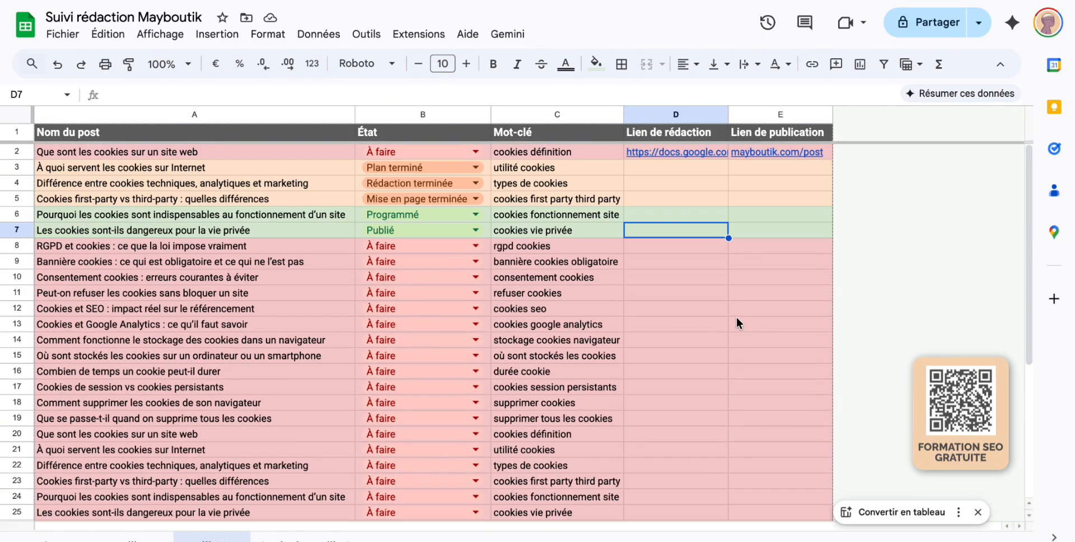
scroll(737, 314, "down", 8)
scroll(737, 313, "up", 8)
scroll(204, 310, "down", 3)
scroll(204, 309, "down", 5)
scroll(205, 310, "up", 8)
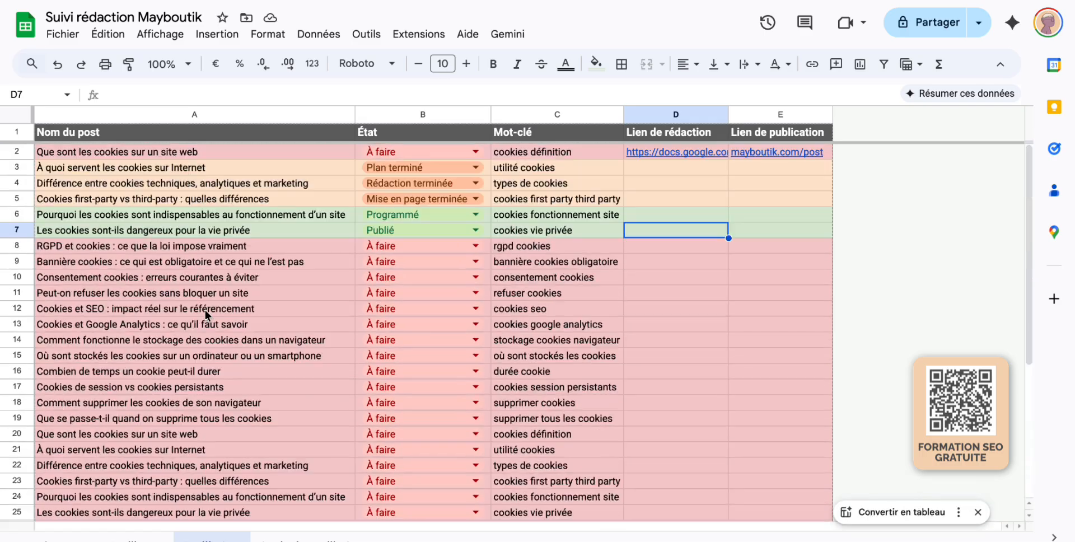